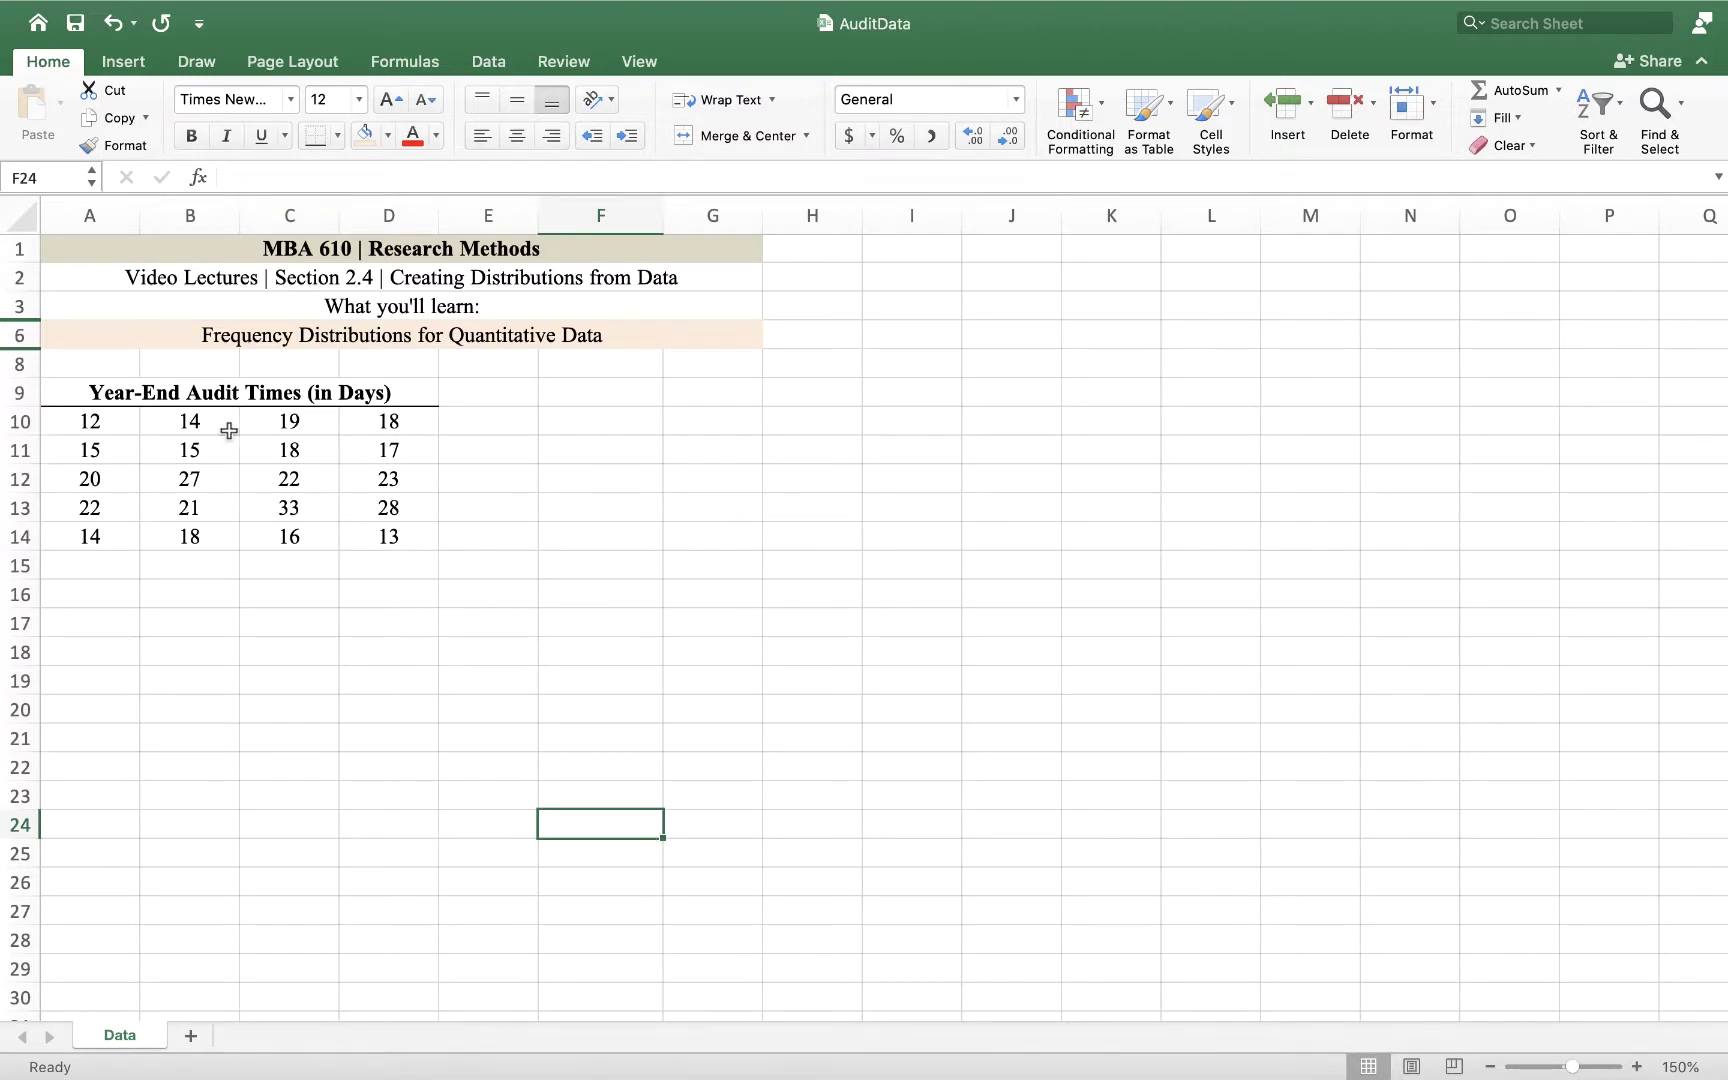
- Add Min and Max labels in F10:F11 beside the audit times
{"action": "left_click_drag", "start_coordinate": [224, 393], "coordinate": [200, 540]}
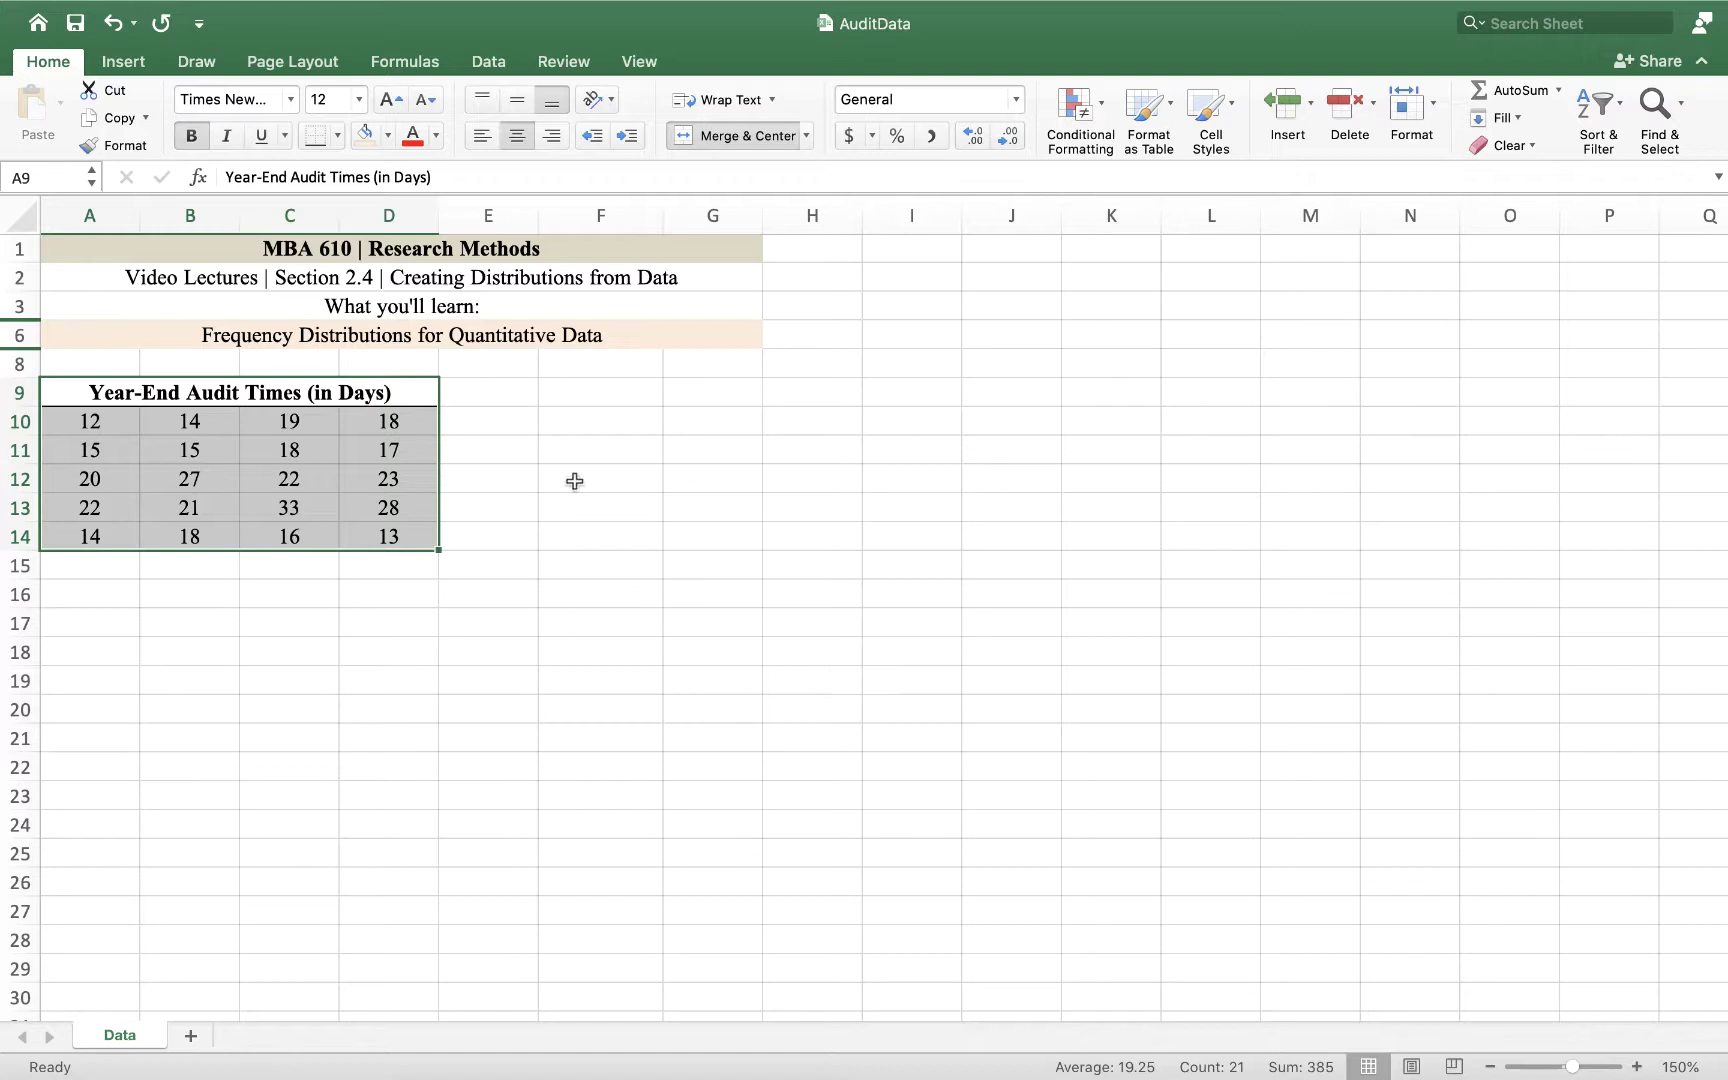
{"action": "left_click", "coordinate": [618, 392]}
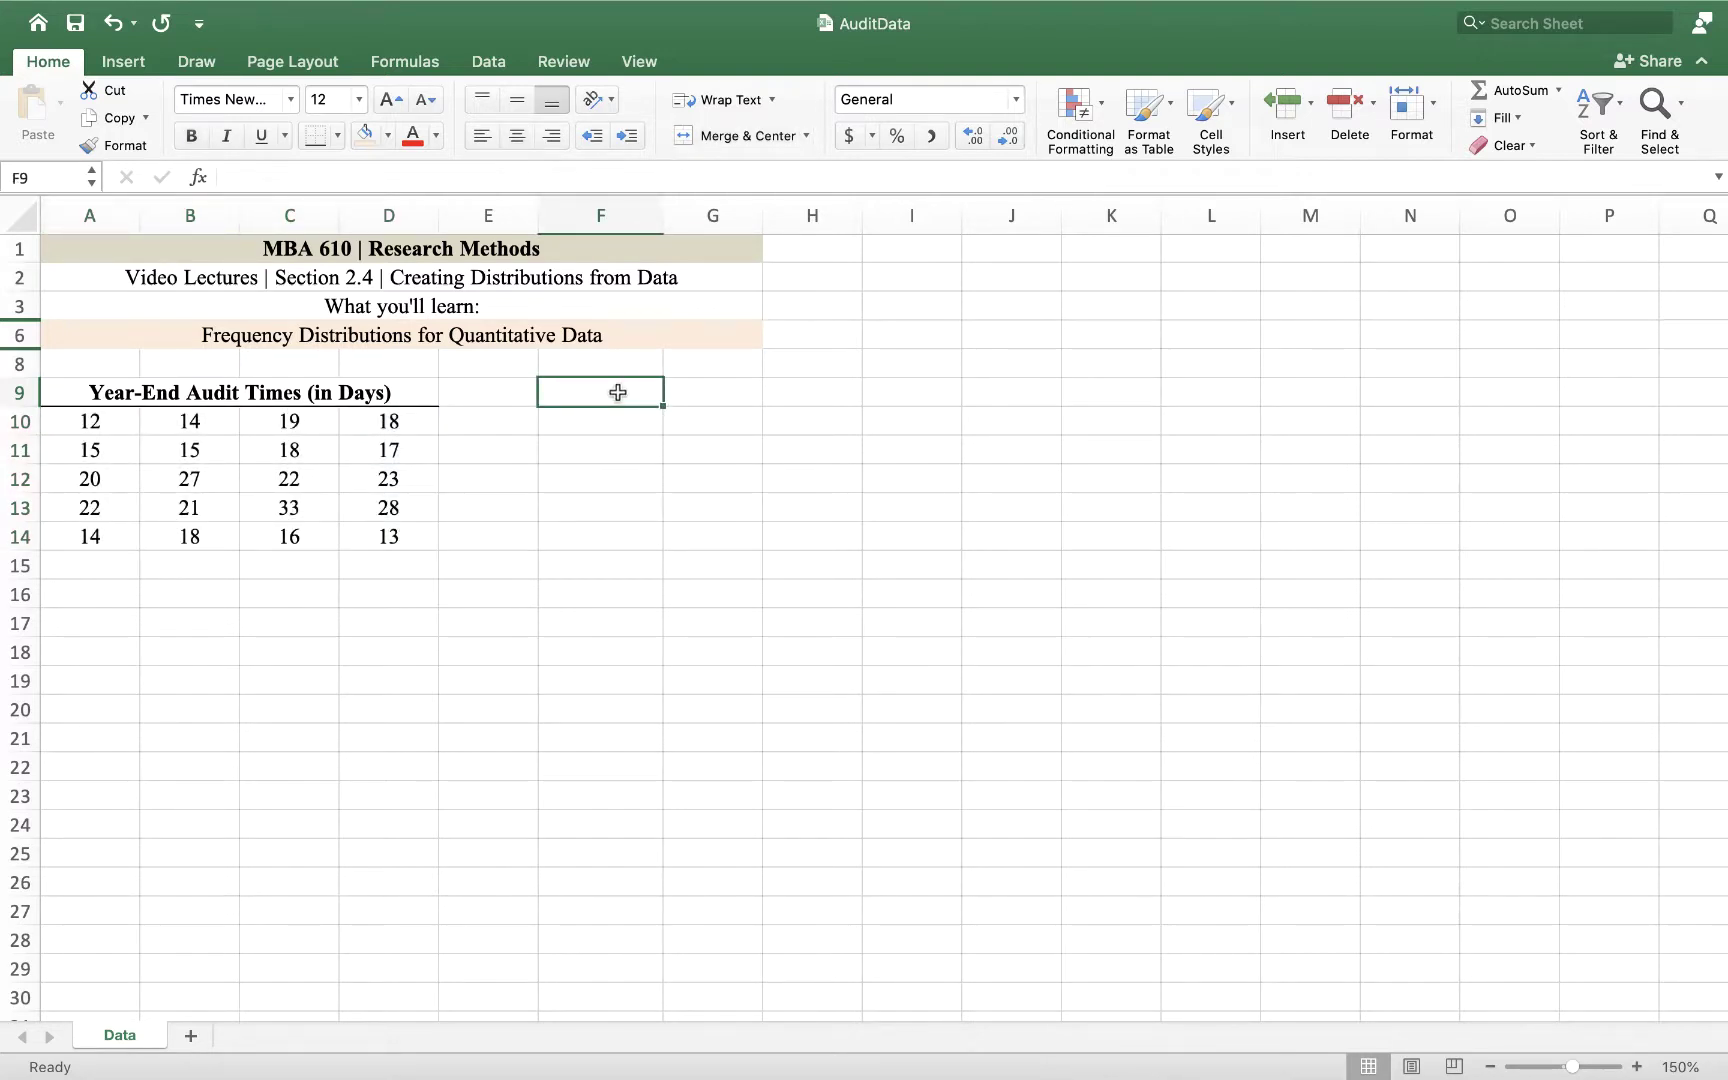
{"action": "type", "text": "Min"}
{"action": "key", "text": "BackSpace"}
{"action": "key", "text": "BackSpace"}
{"action": "key", "text": "BackSpace"}
{"action": "key", "text": "Return"}
{"action": "type", "text": "Min"}
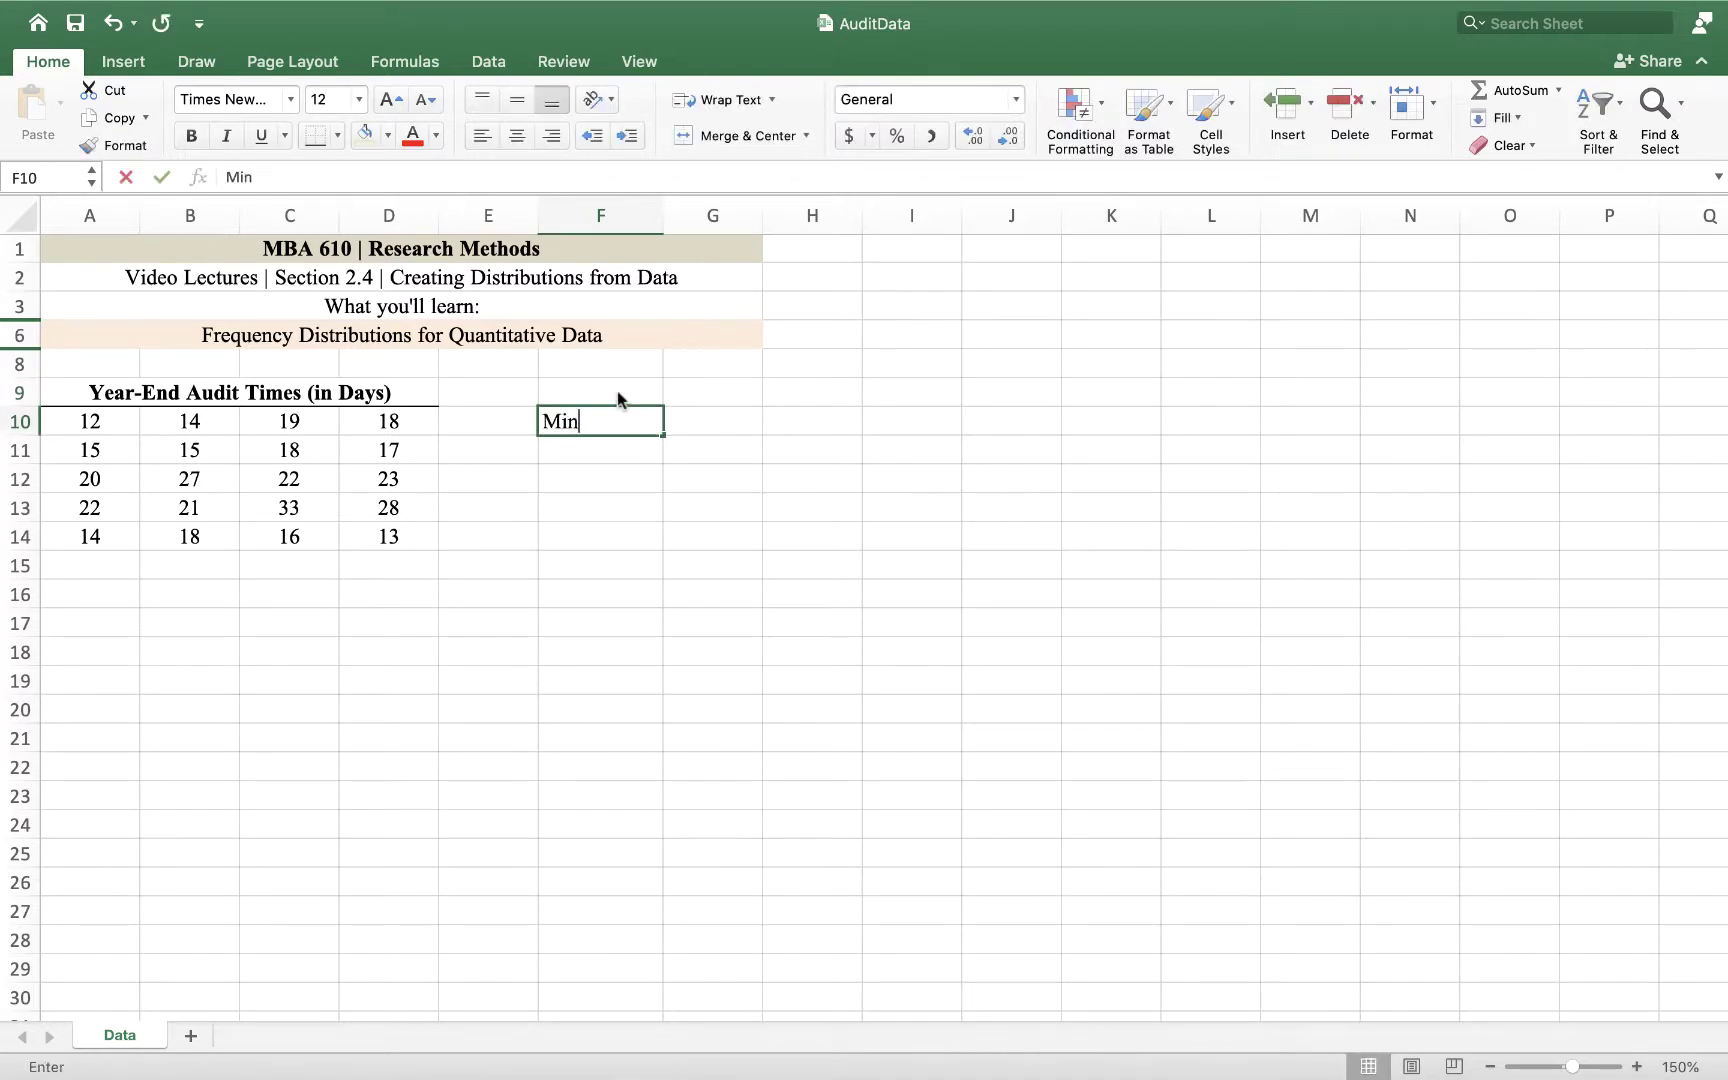
{"action": "key", "text": "Return"}
{"action": "type", "text": "Max"}
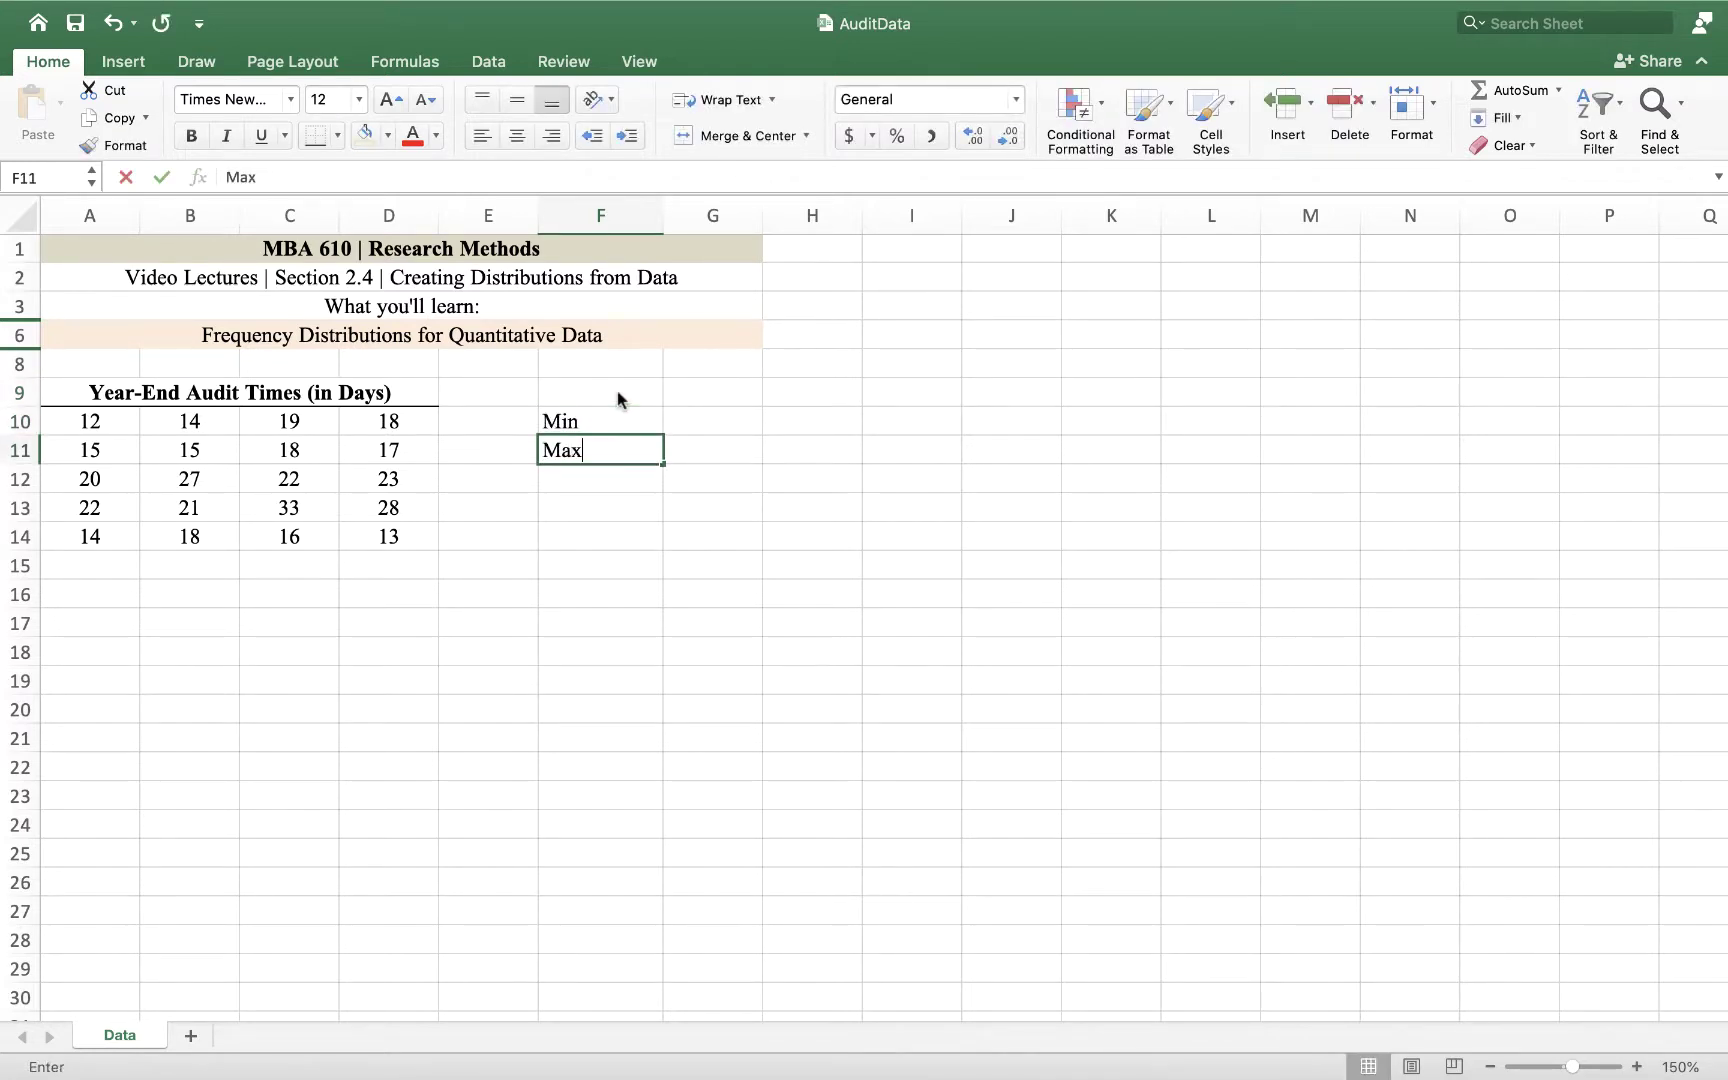
{"action": "key", "text": "Return"}
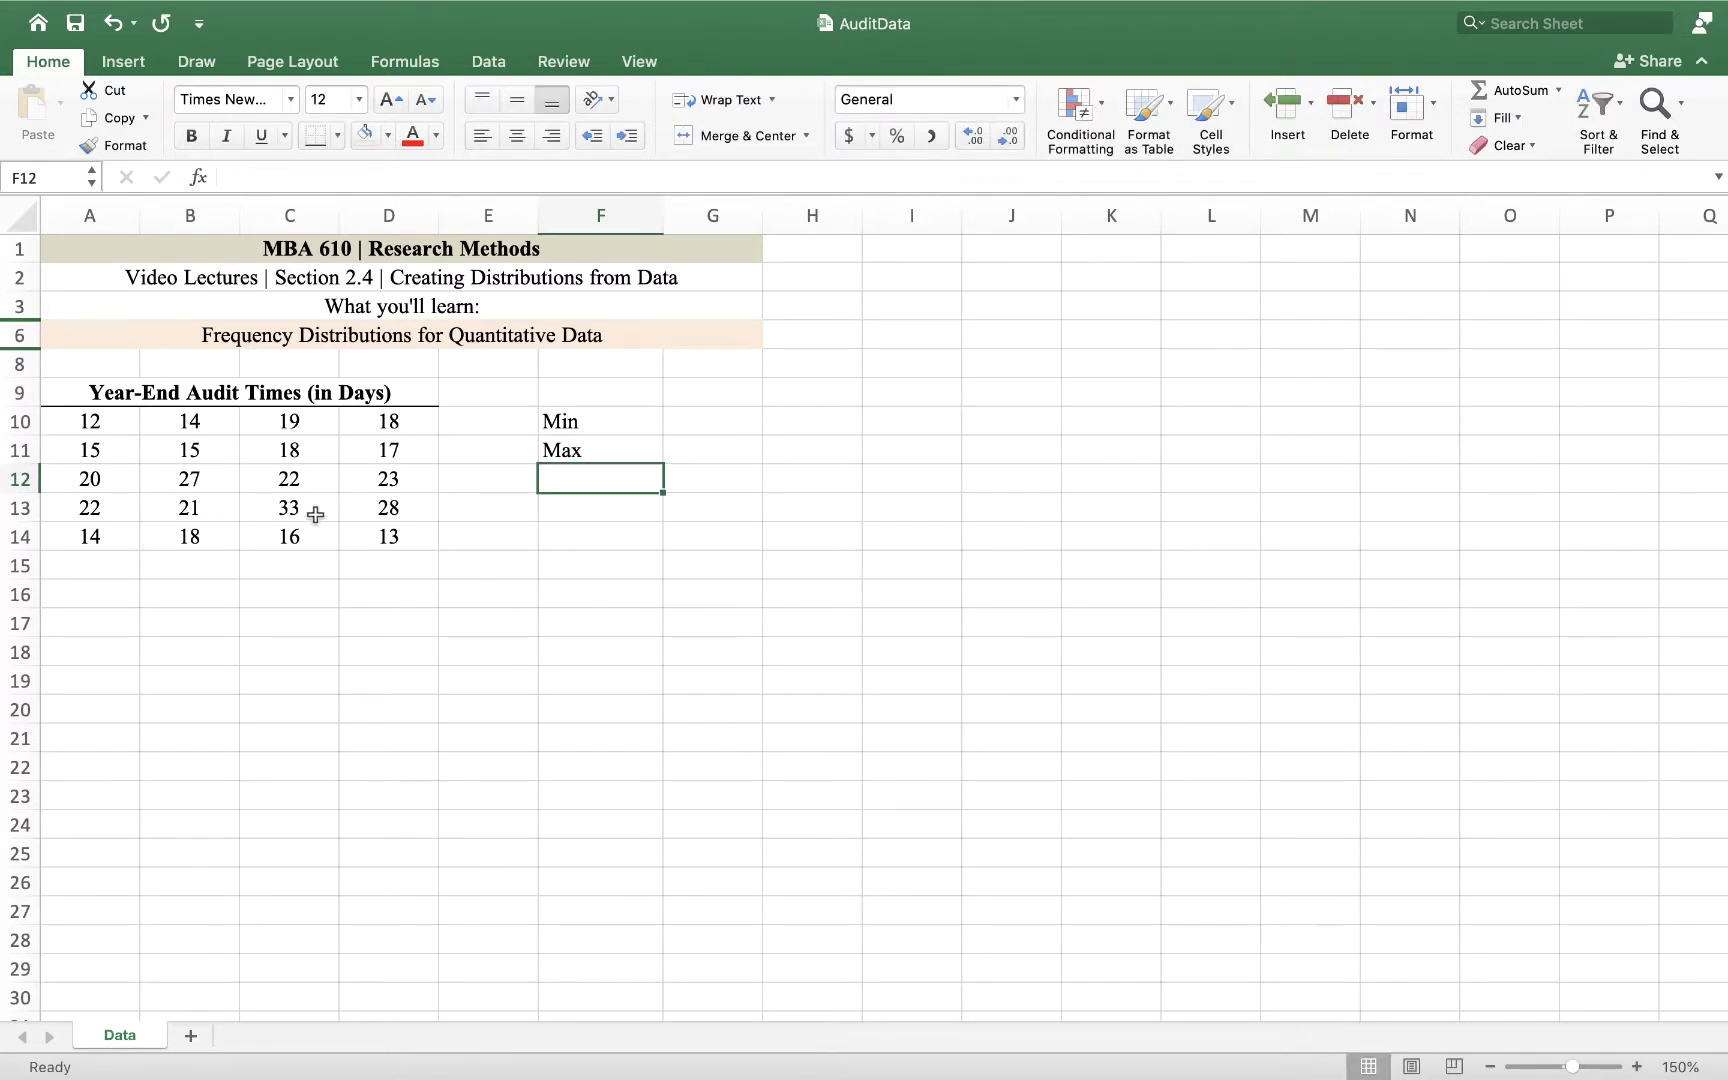
- Compute =MIN(A10:D14) giving 12 and =MAX(A10:D14) giving 33 next to the labels
{"action": "left_click", "coordinate": [737, 422]}
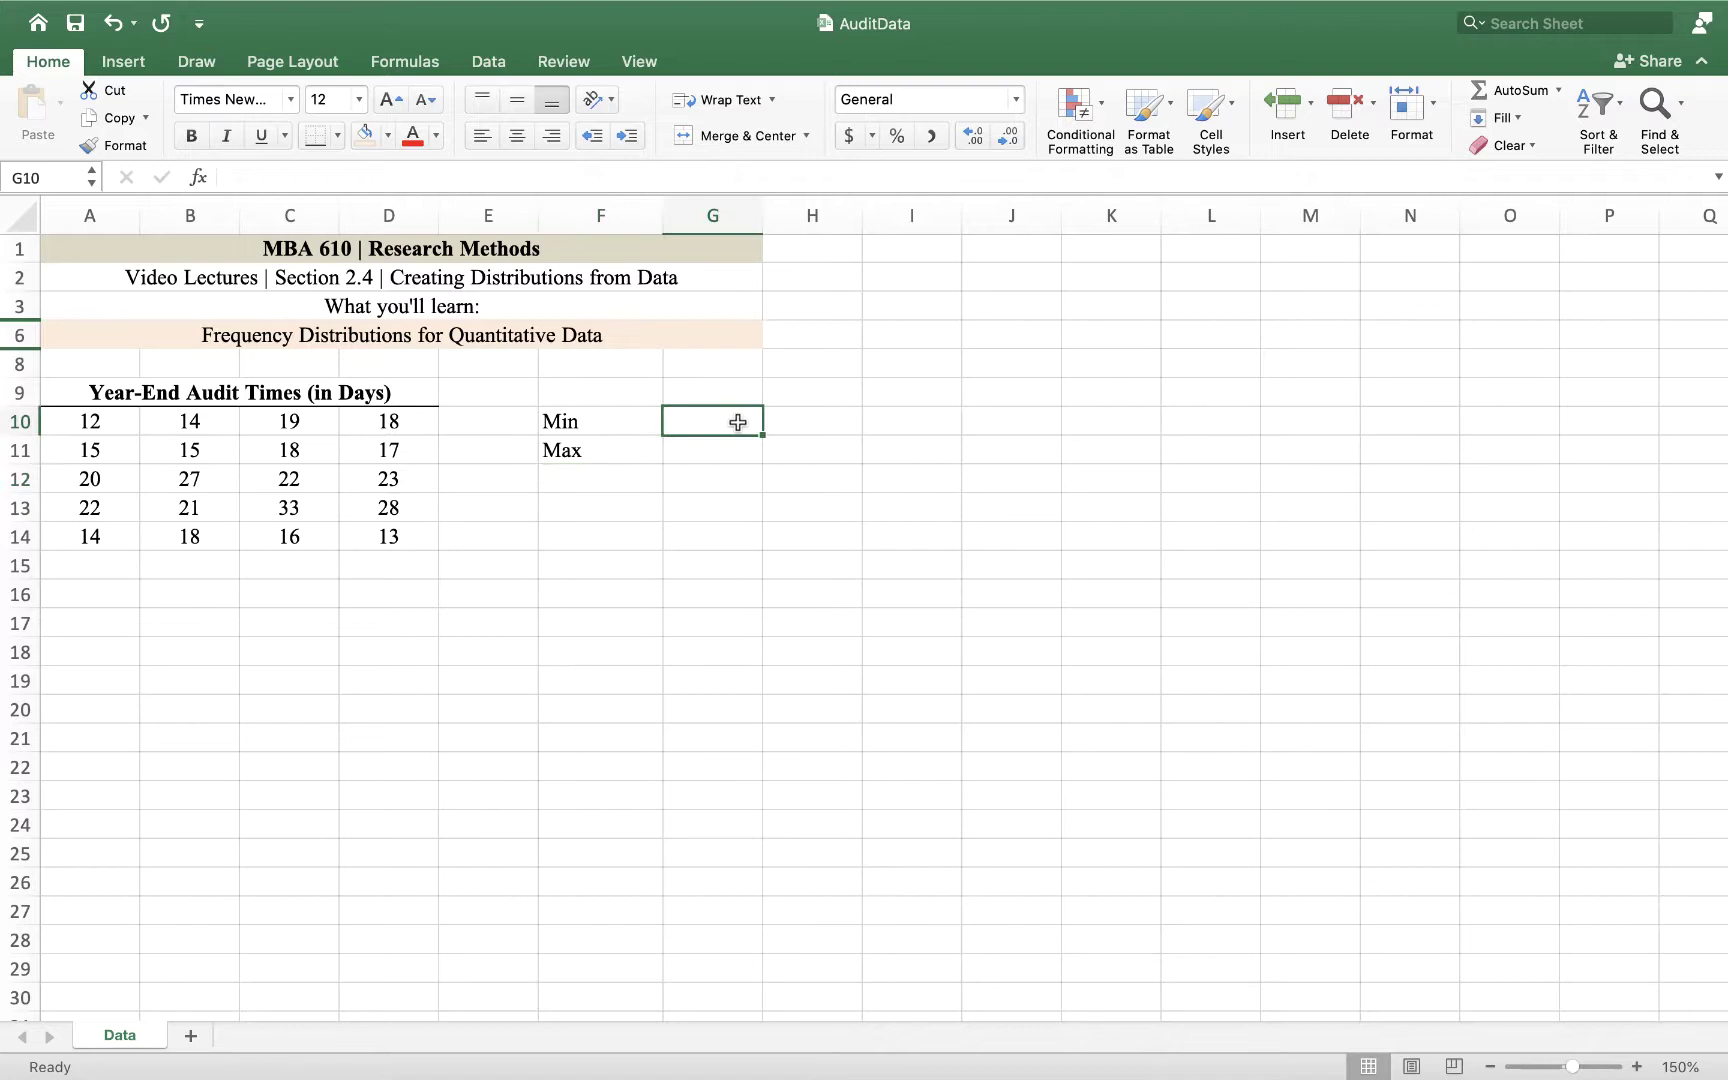
{"action": "type", "text": "=min("}
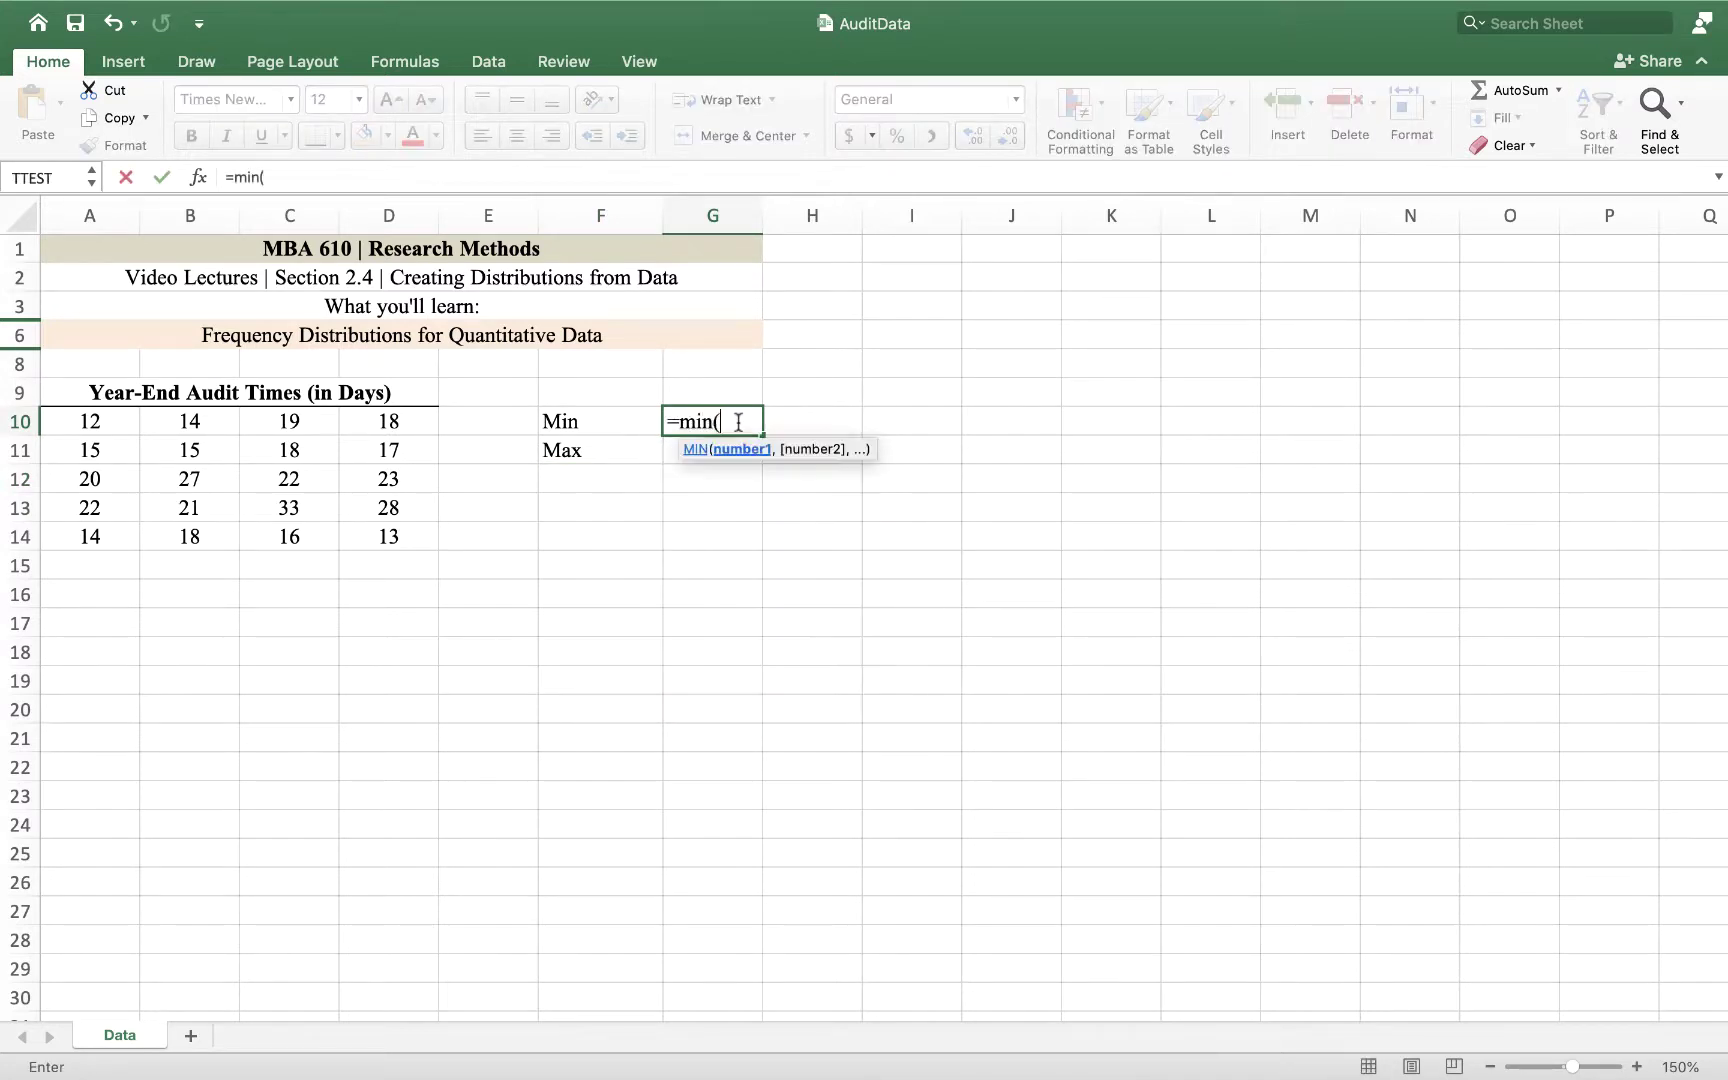
{"action": "left_click_drag", "start_coordinate": [118, 421], "coordinate": [346, 532]}
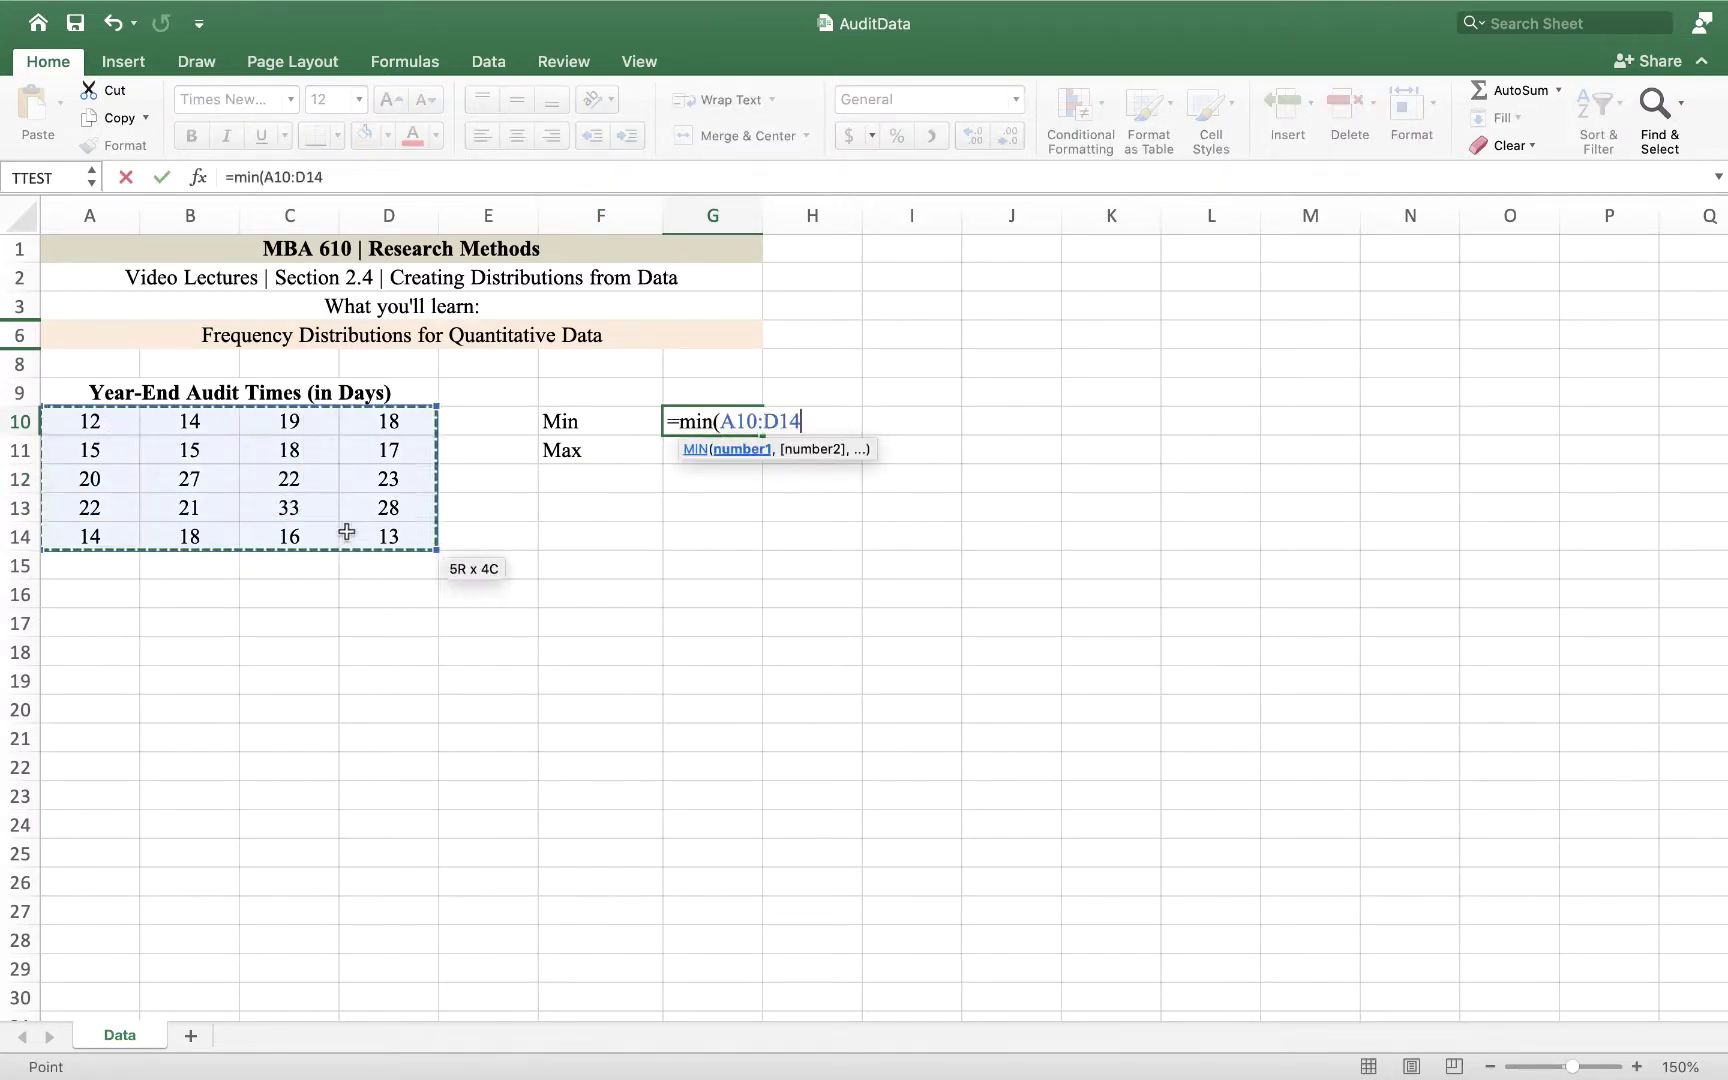
{"action": "key", "text": "Return"}
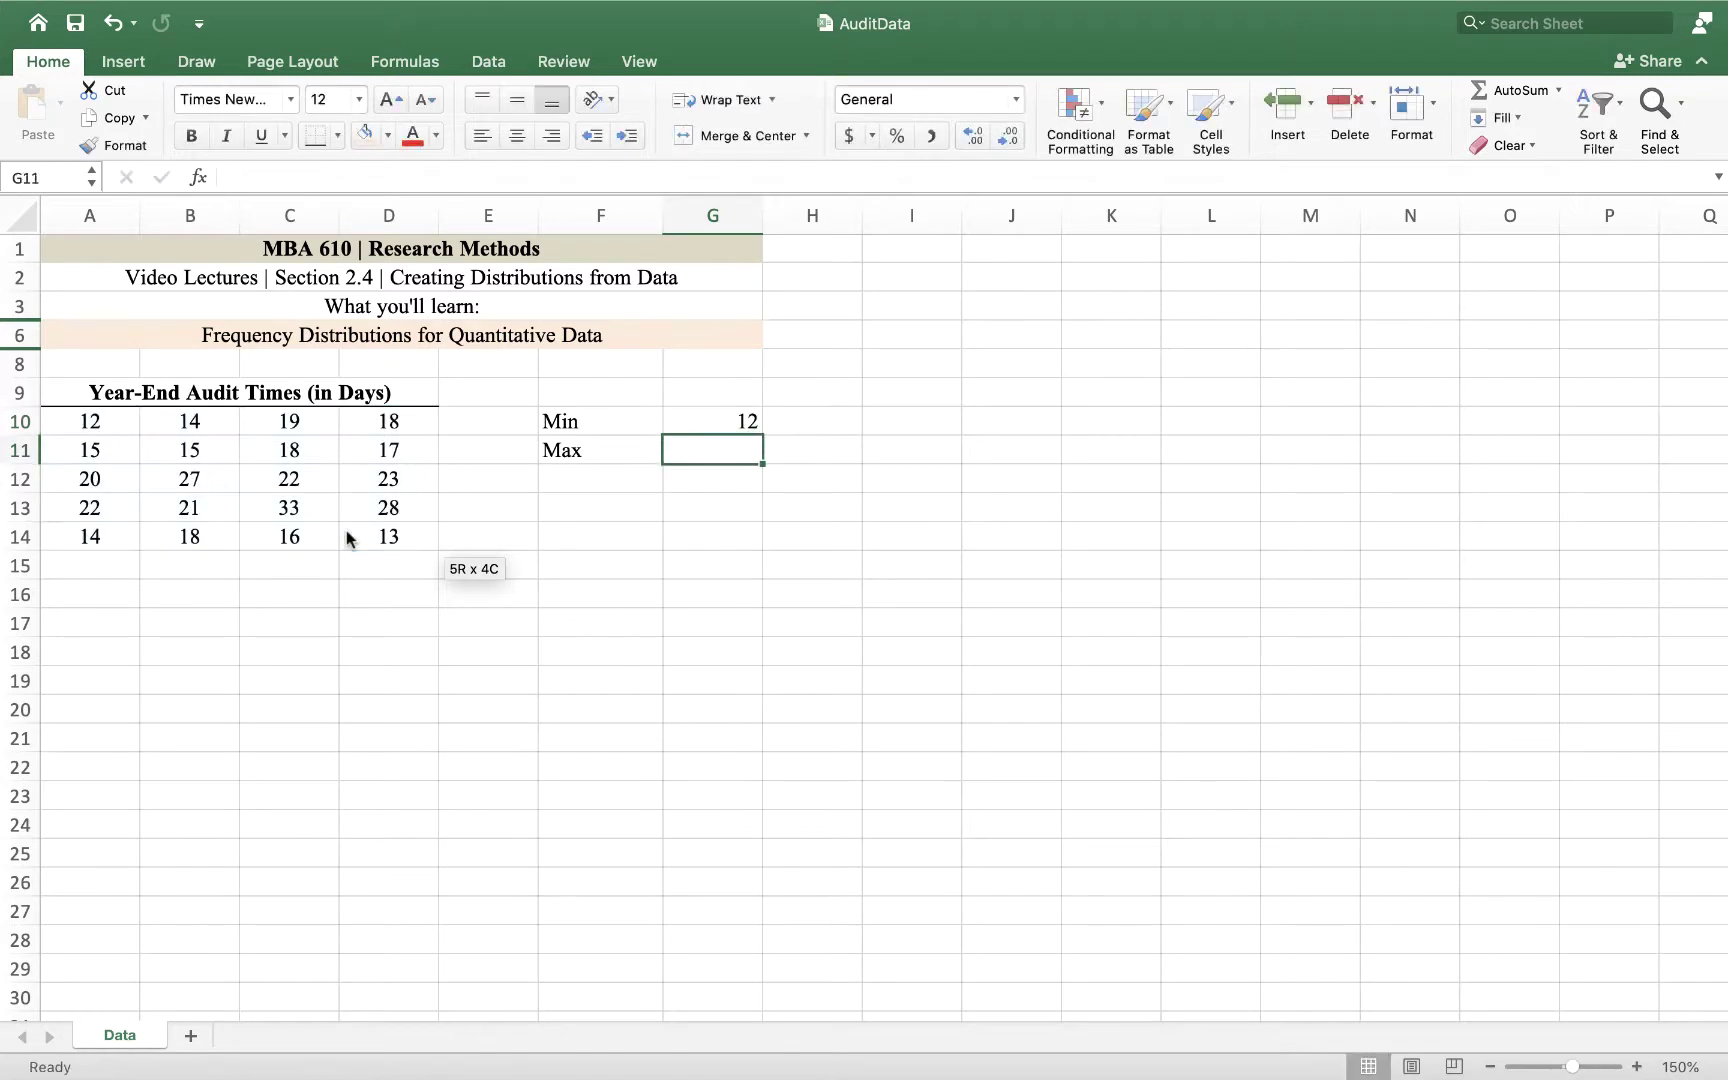
{"action": "type", "text": "=max("}
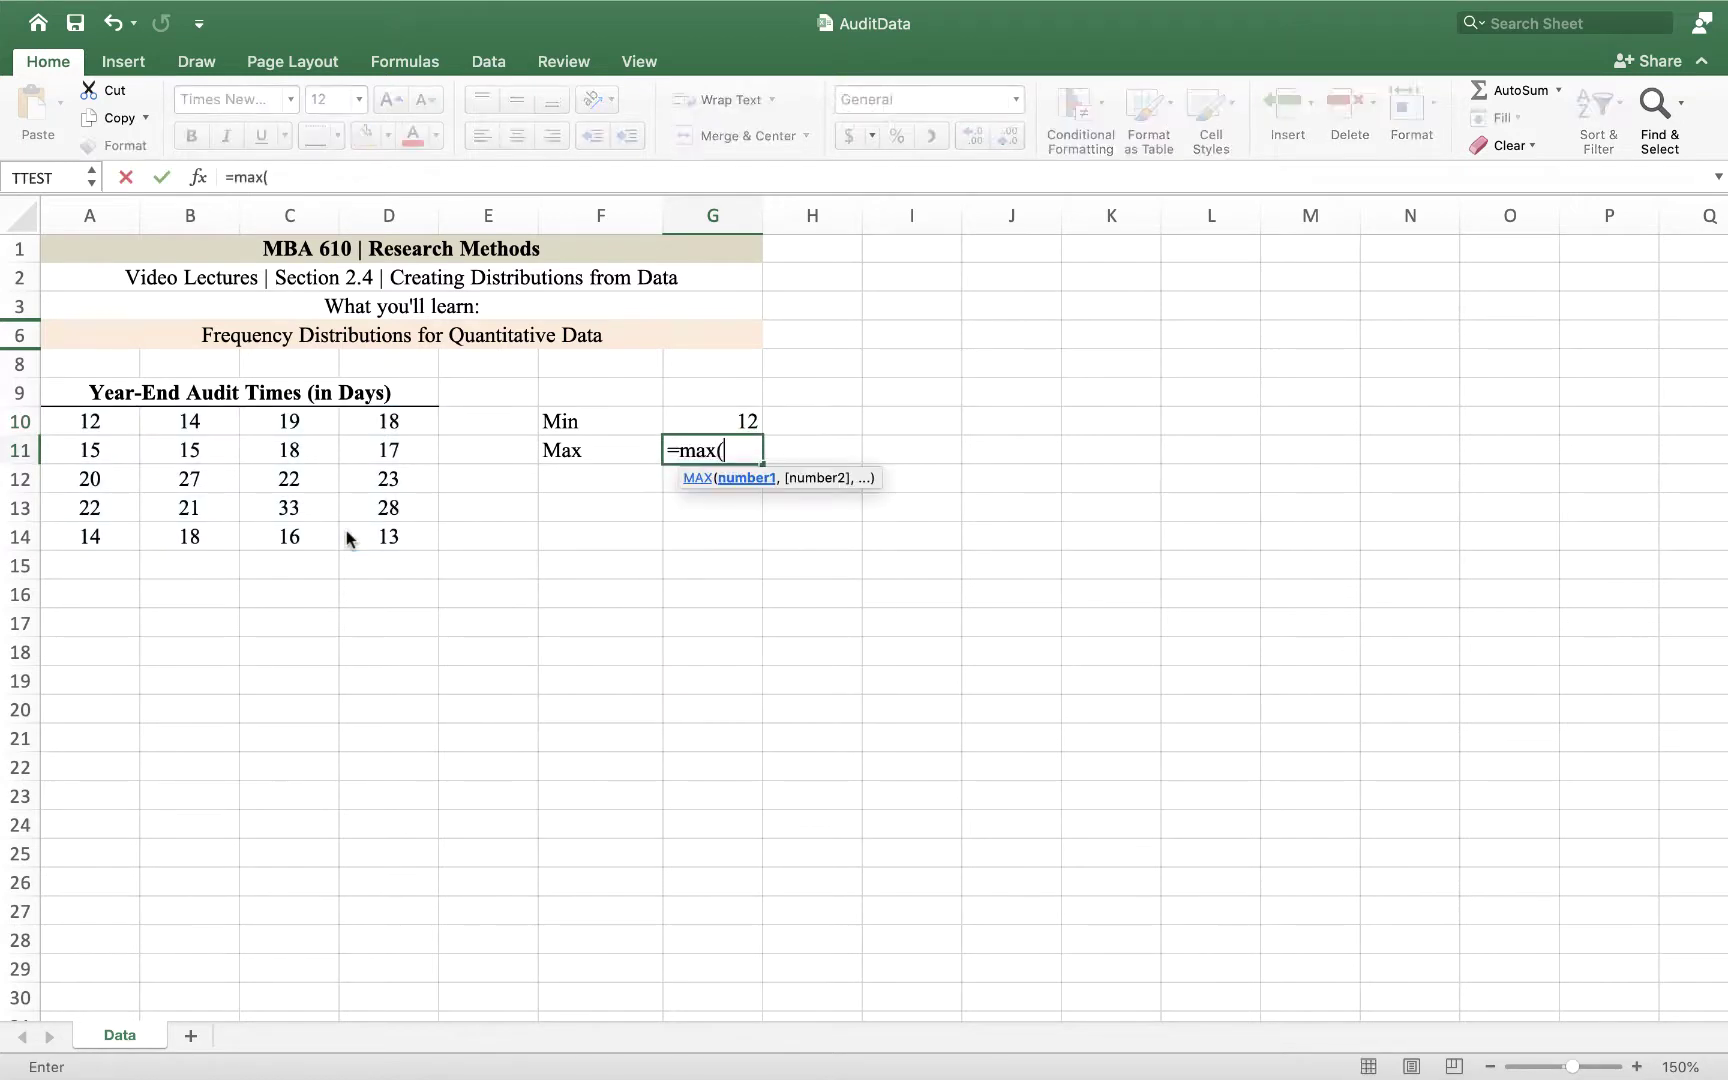
{"action": "left_click_drag", "start_coordinate": [98, 442], "coordinate": [367, 528]}
{"action": "key", "text": "Return"}
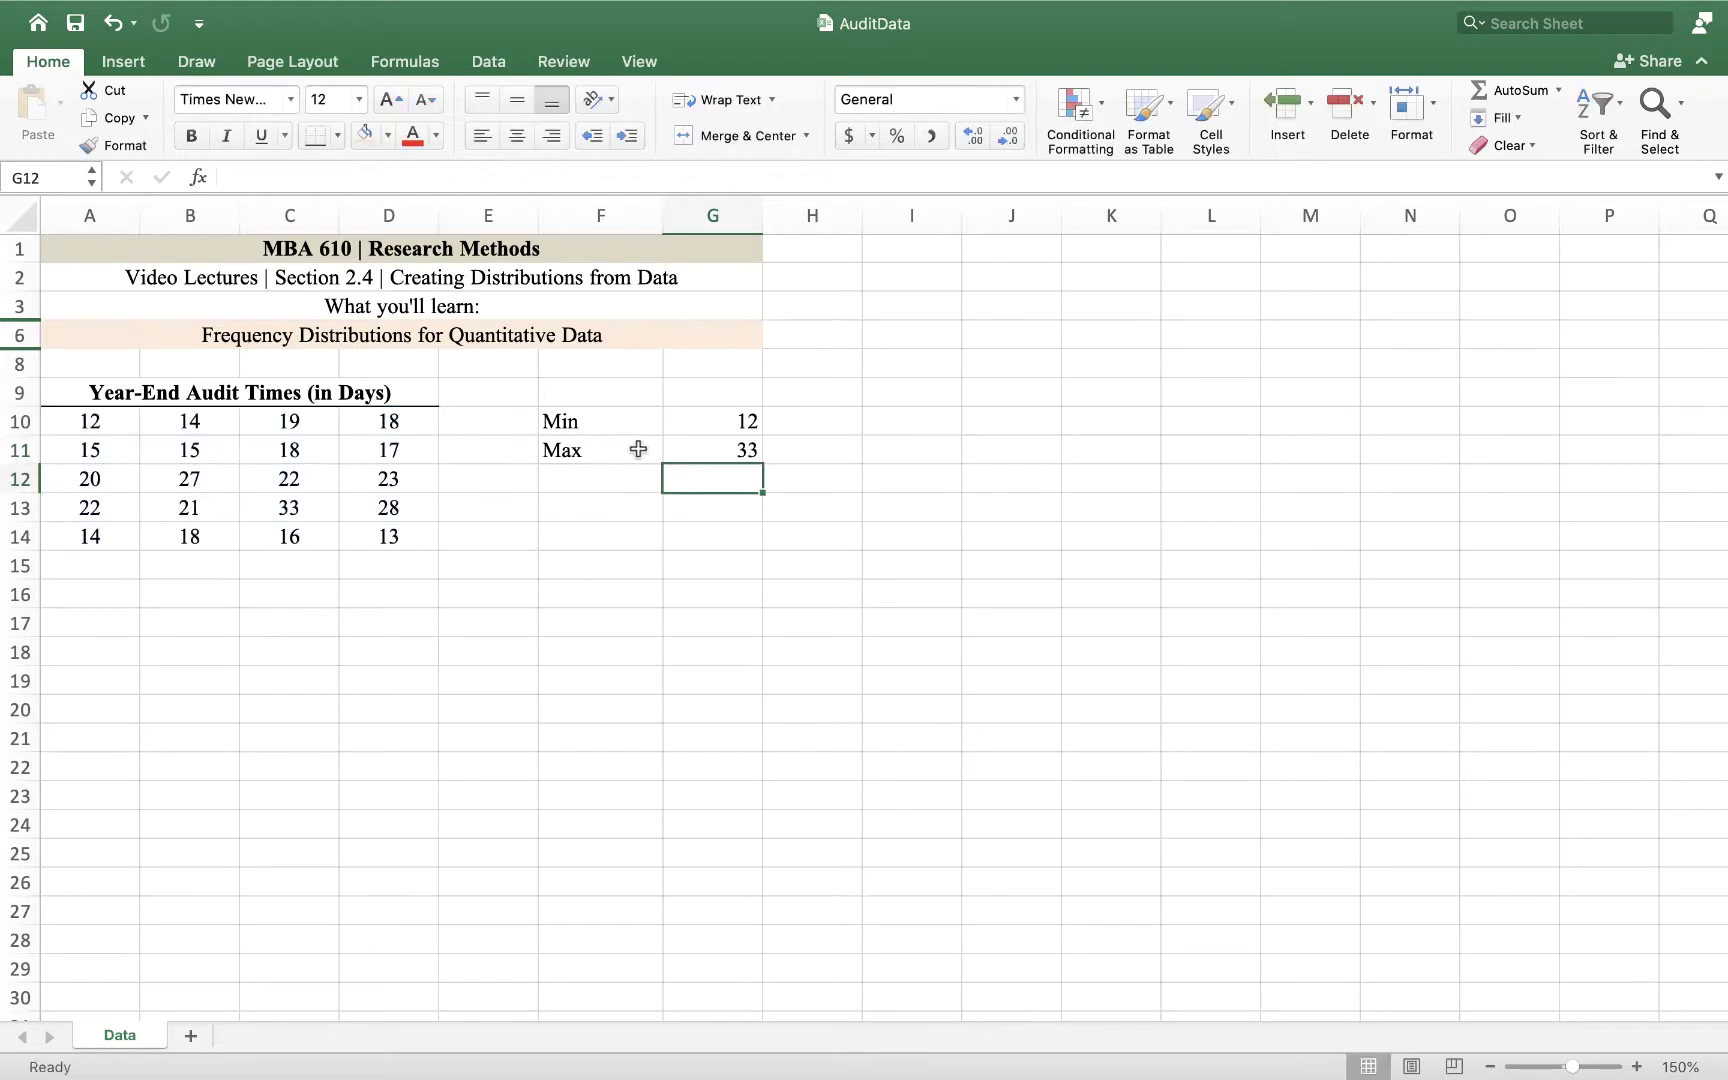
{"action": "left_click", "coordinate": [752, 421]}
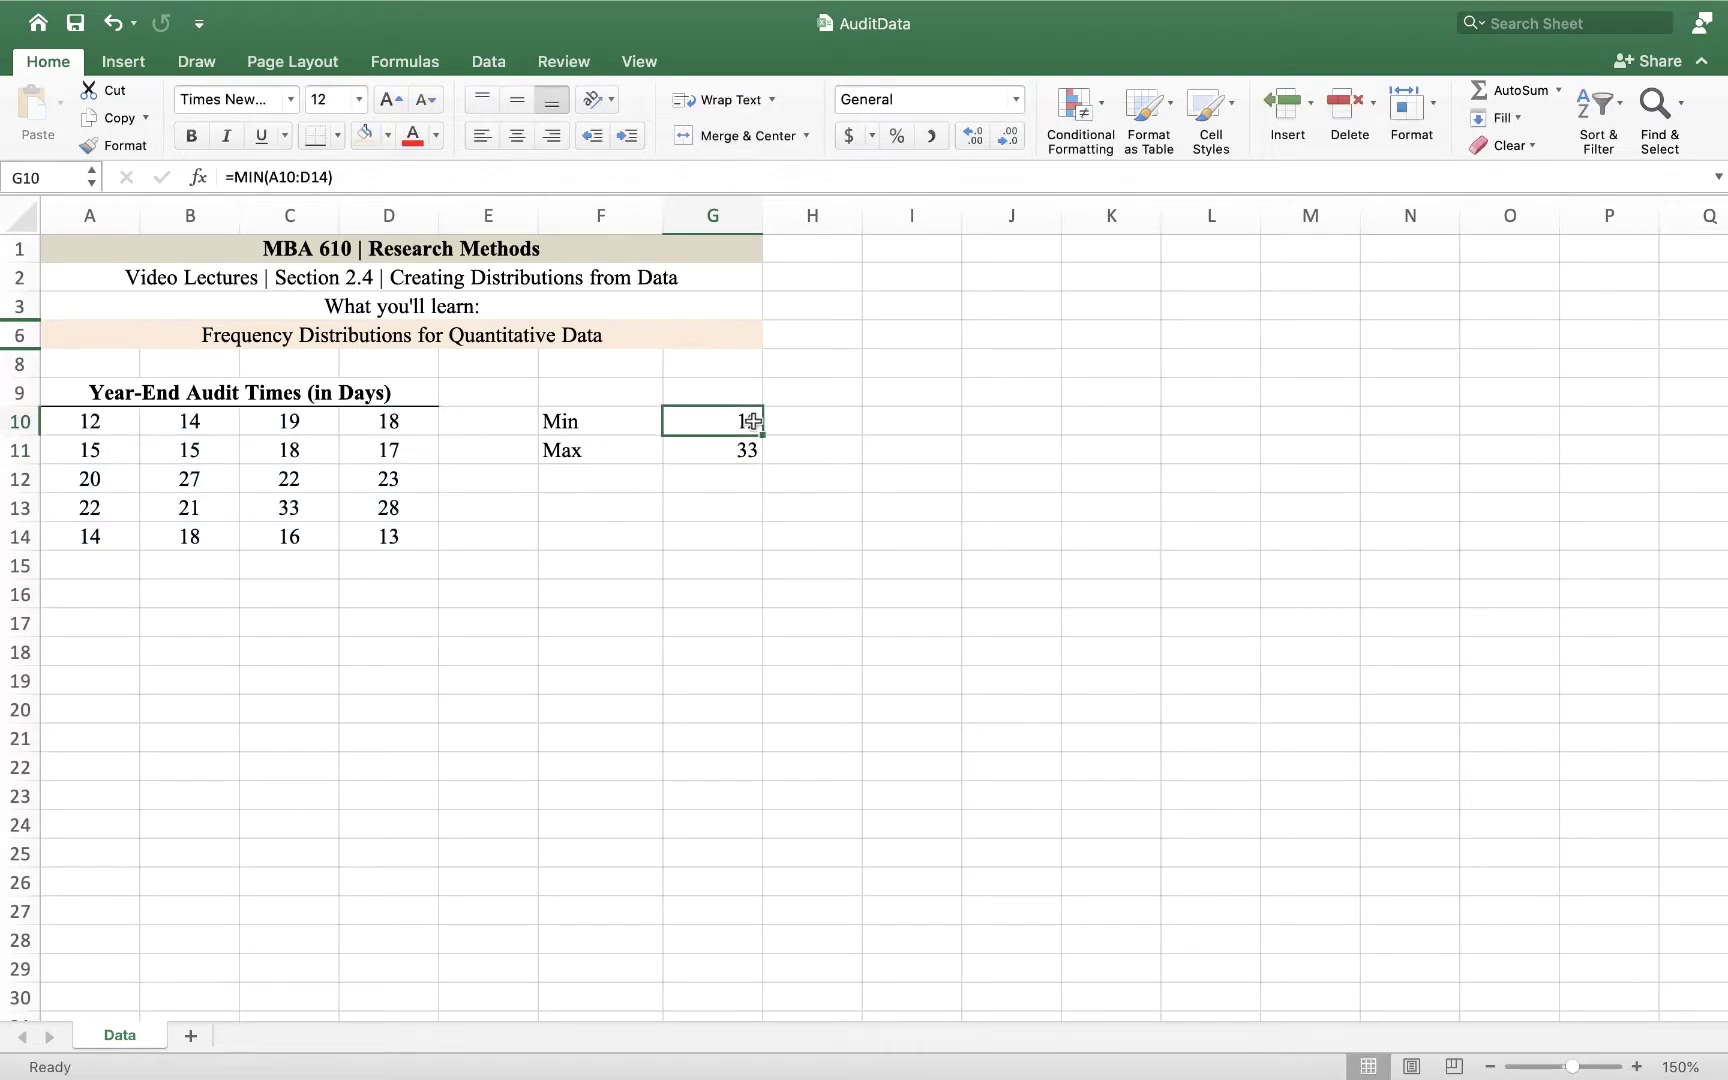
{"action": "left_click", "coordinate": [728, 455]}
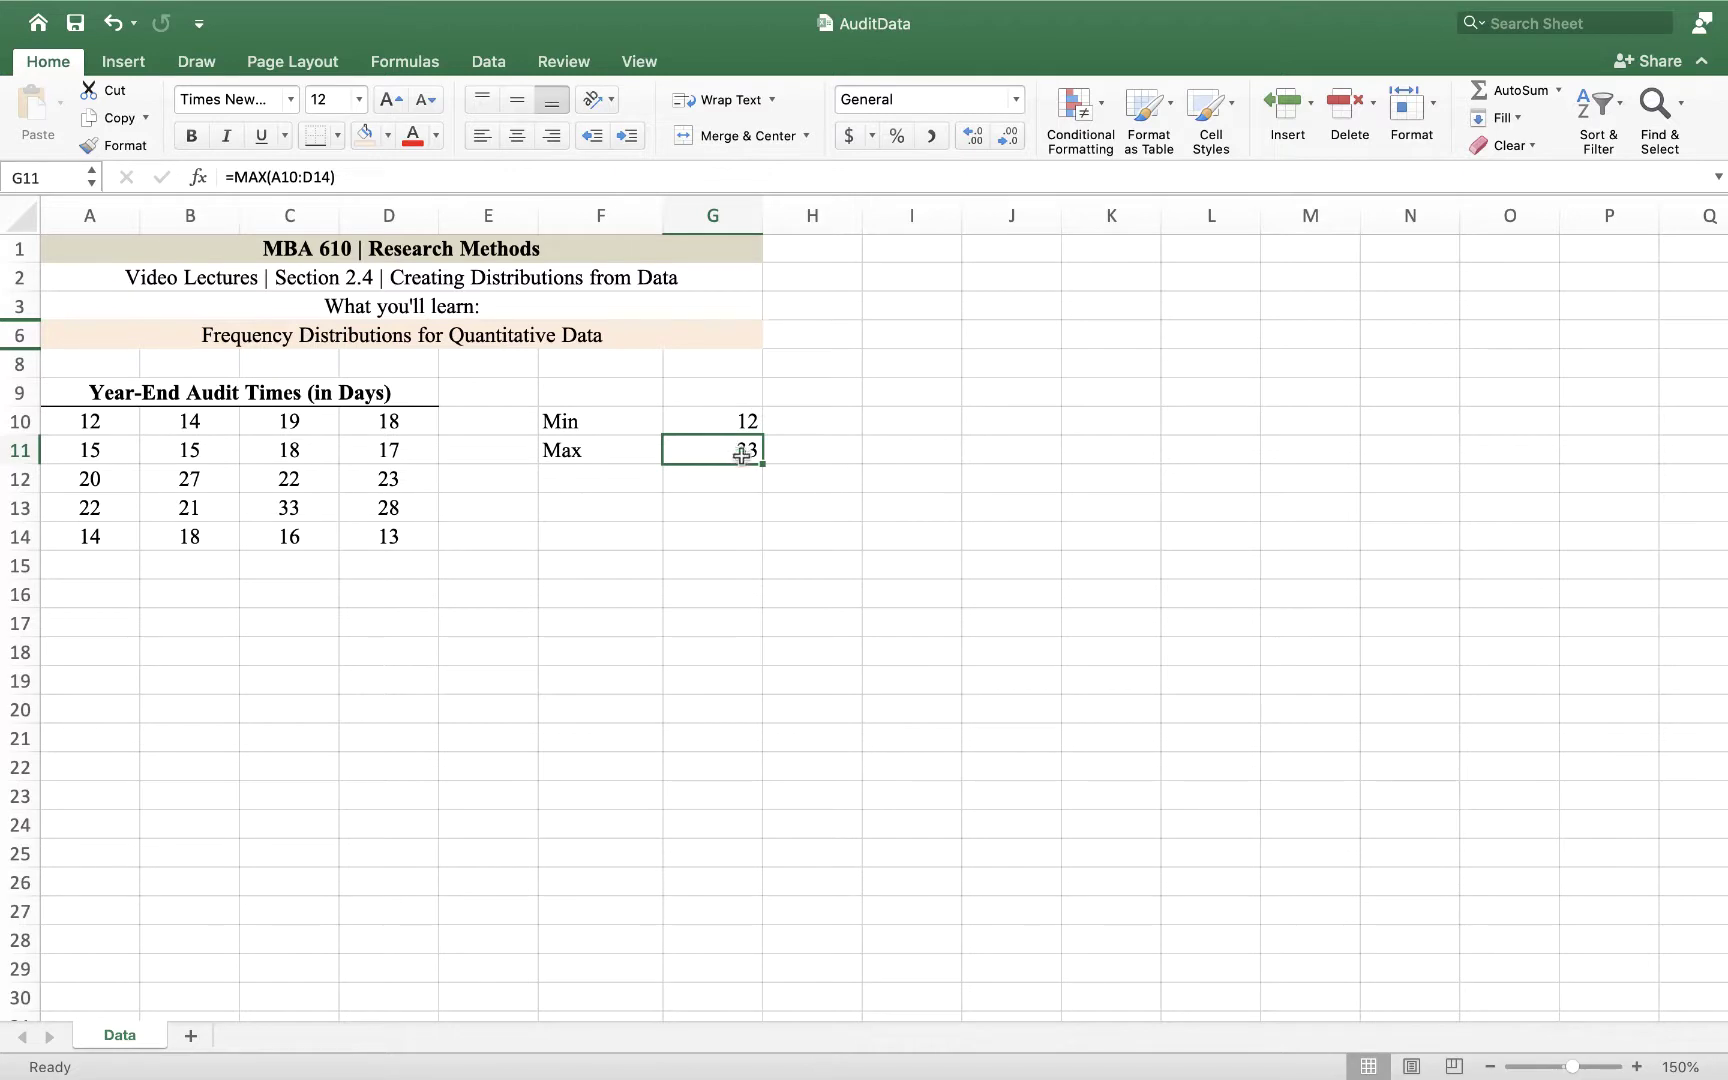
{"action": "left_click", "coordinate": [98, 595]}
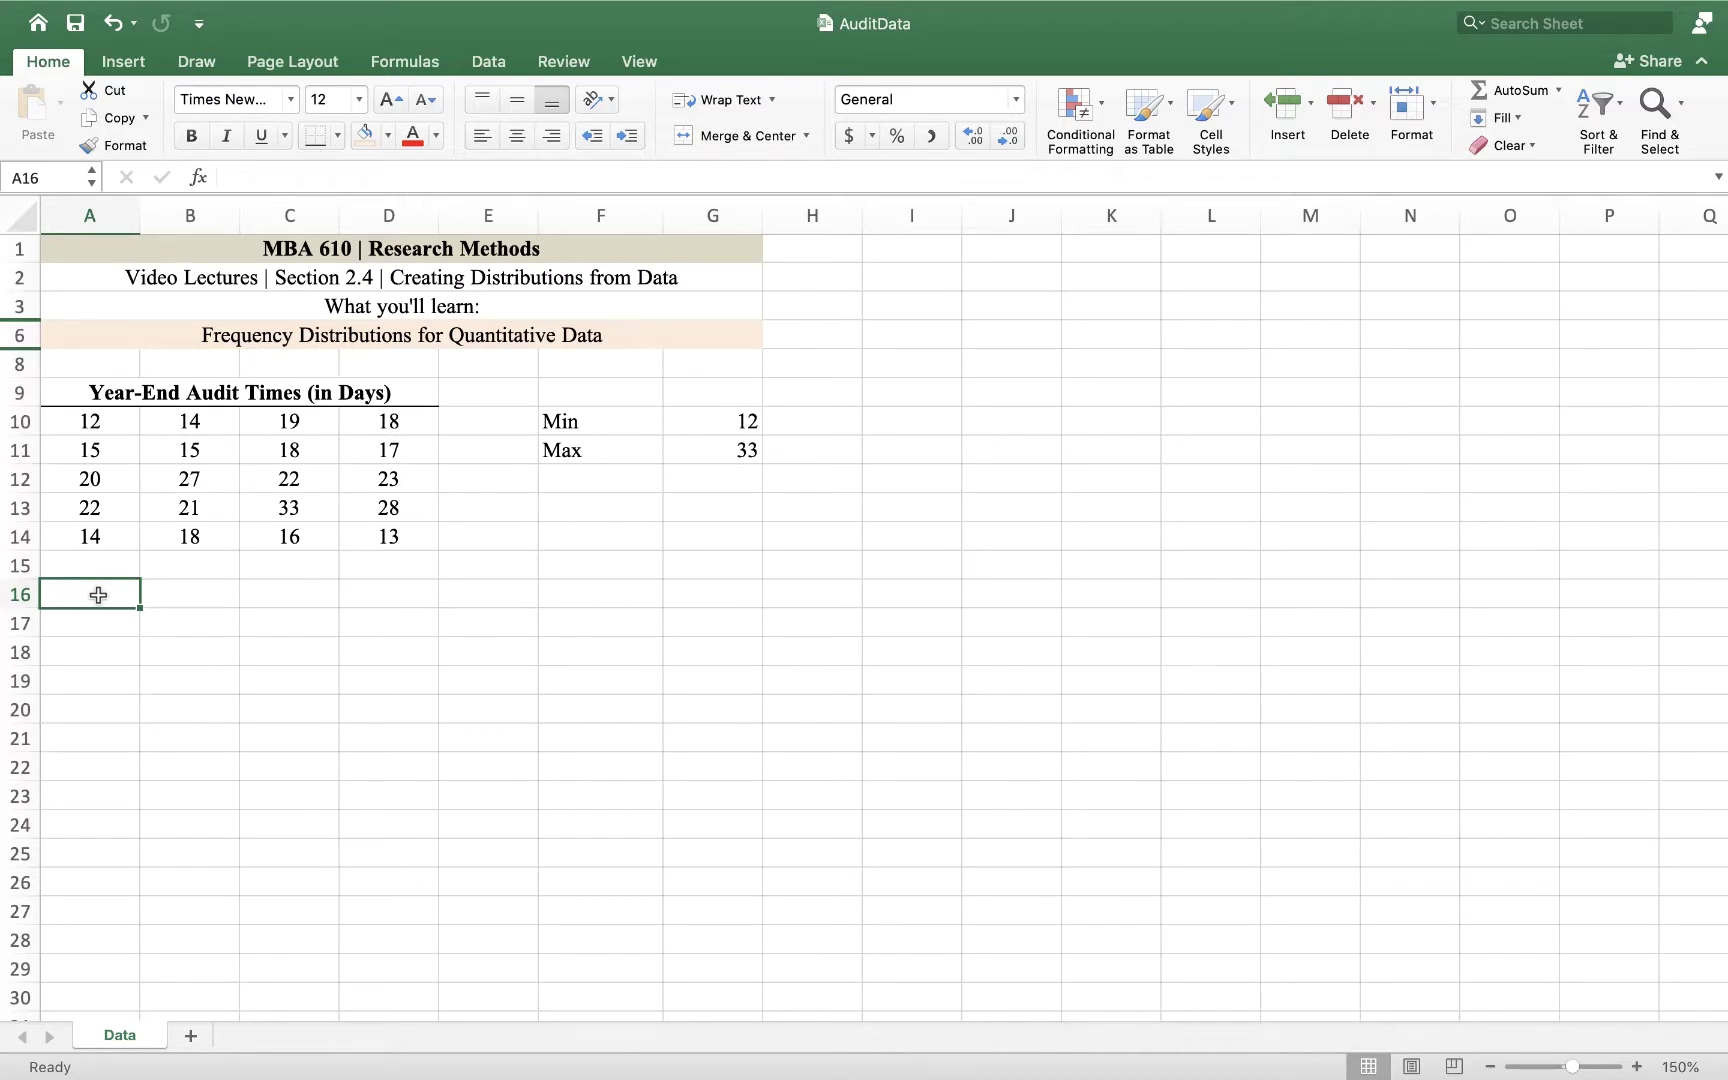
- Enter the #'s in bin header and the first bin label 10-14 as text
{"action": "type", "text": "#'s "}
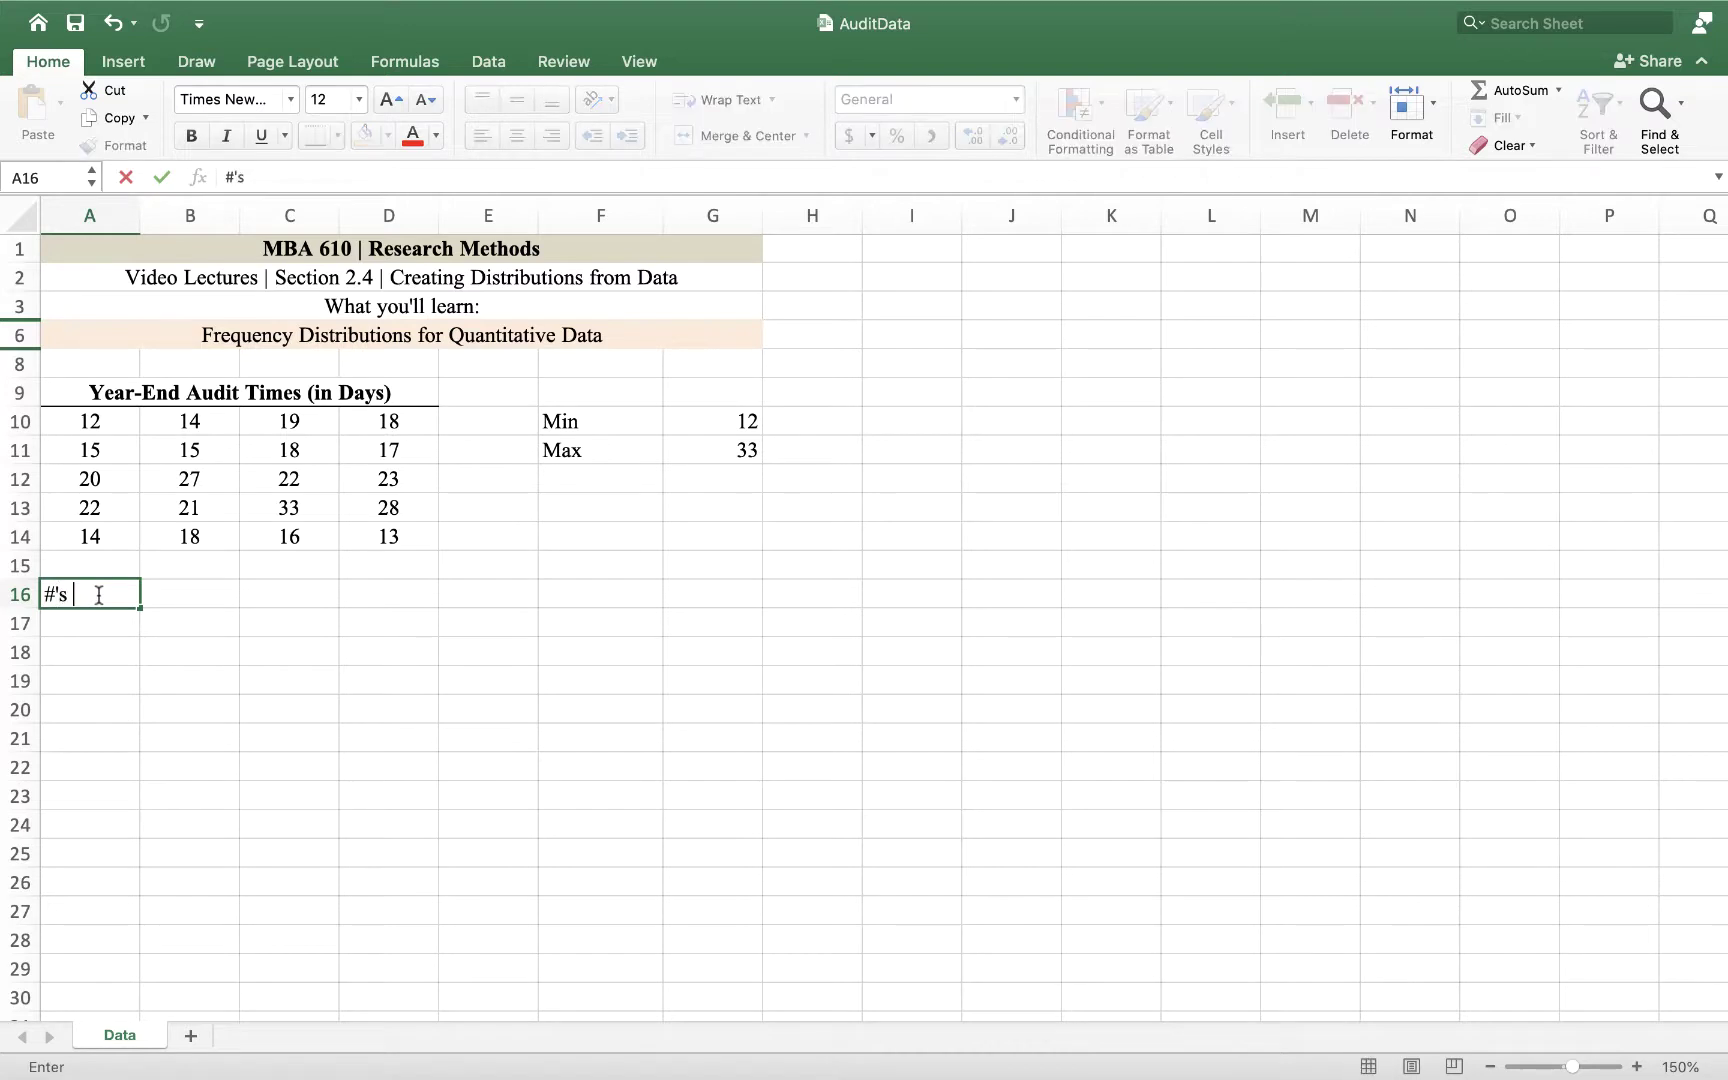
{"action": "type", "text": "in bin"}
{"action": "key", "text": "Return"}
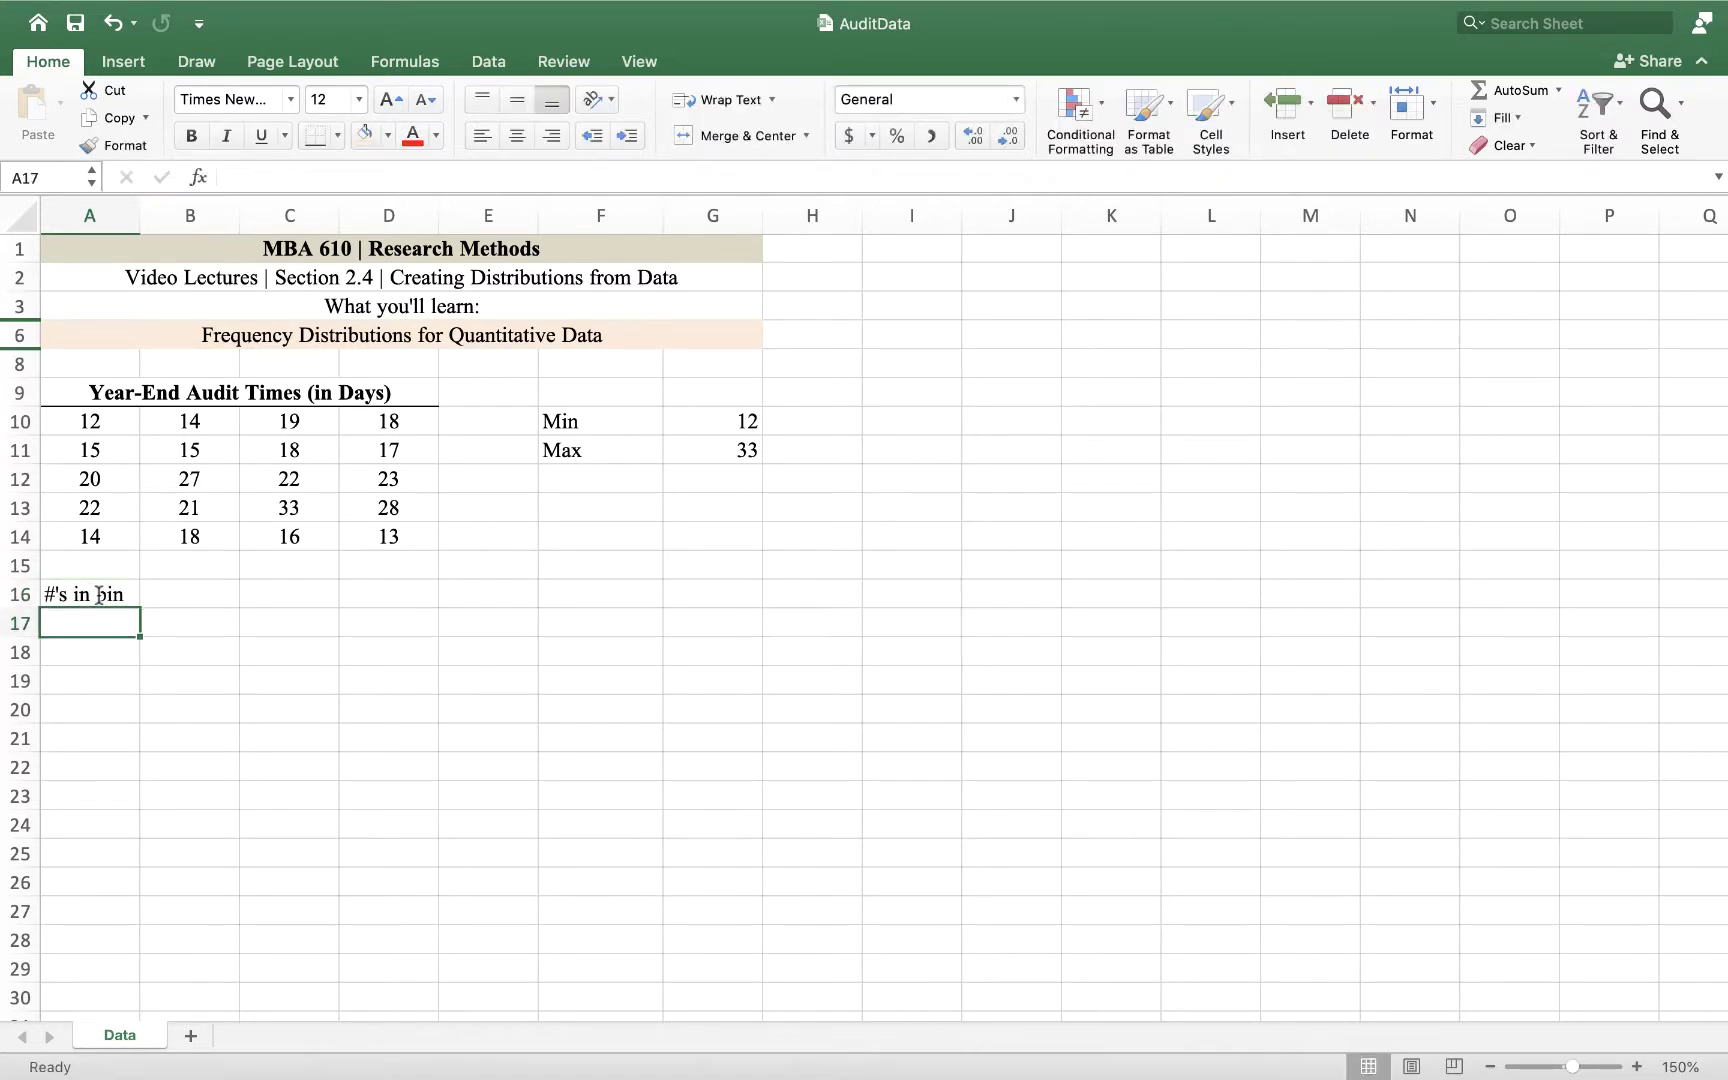
{"action": "mouse_move", "coordinate": [1040, 1068]}
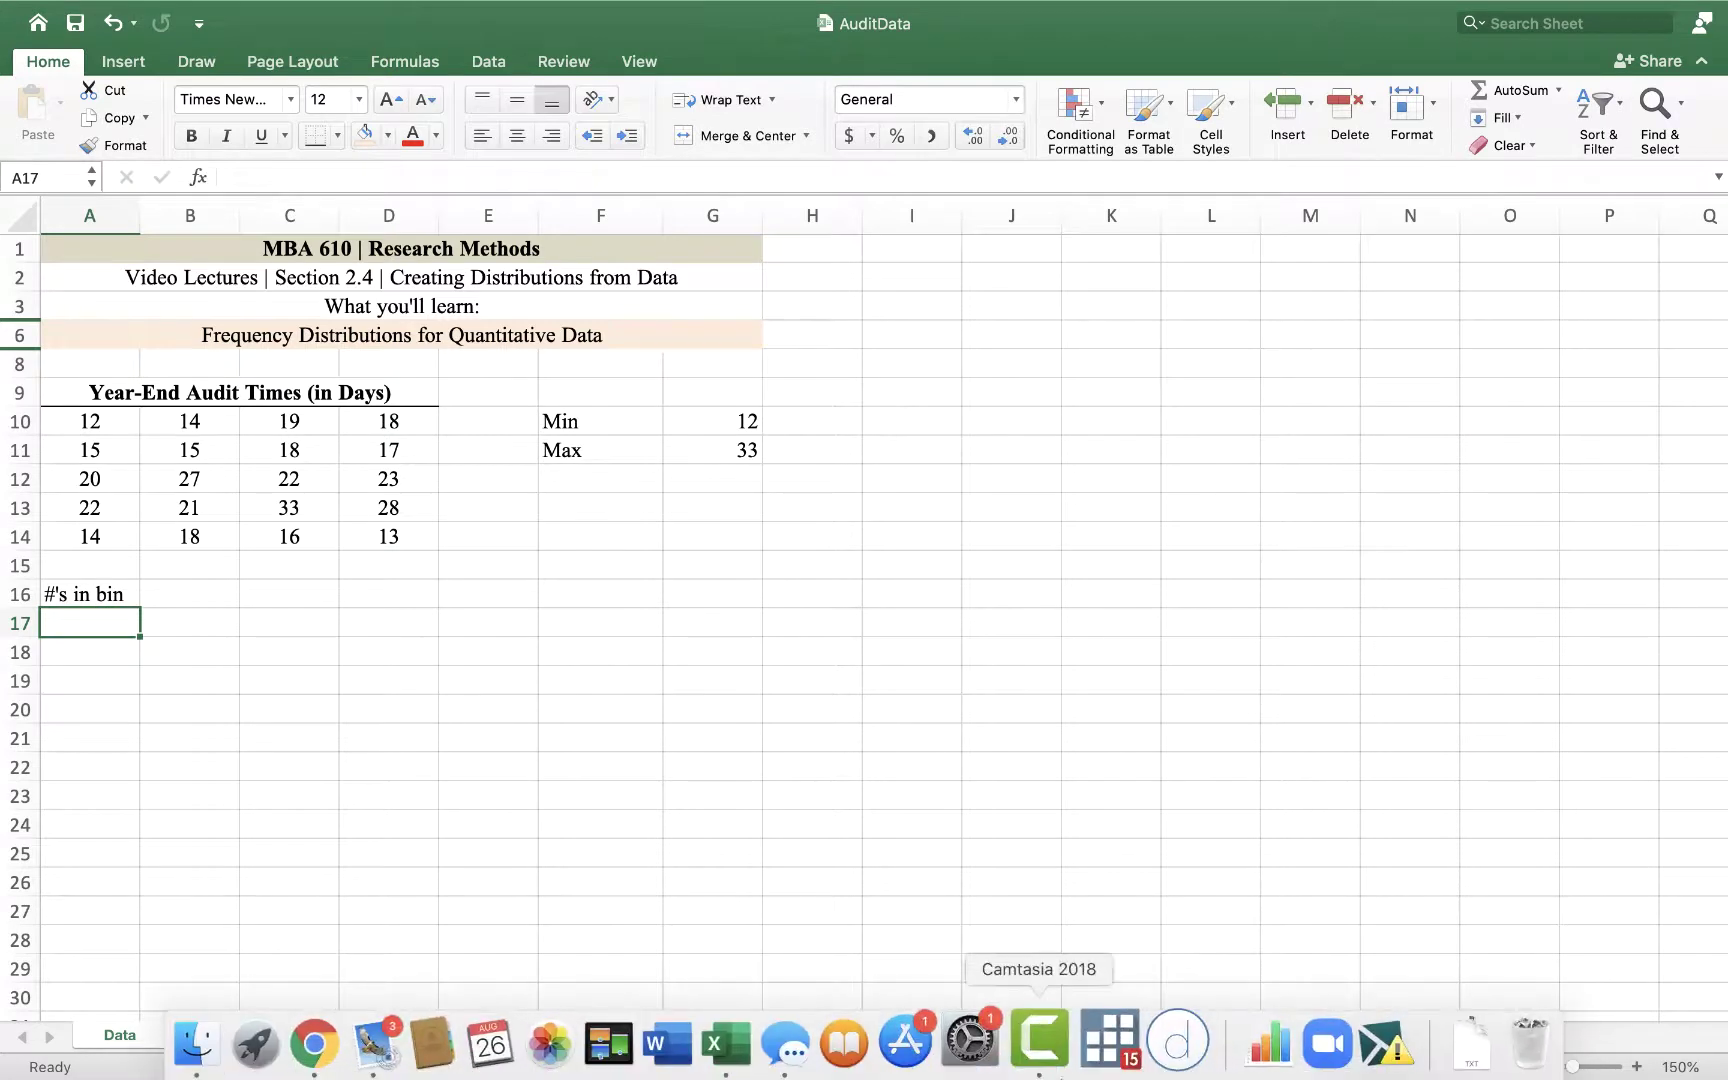
{"action": "type", "text": "'"}
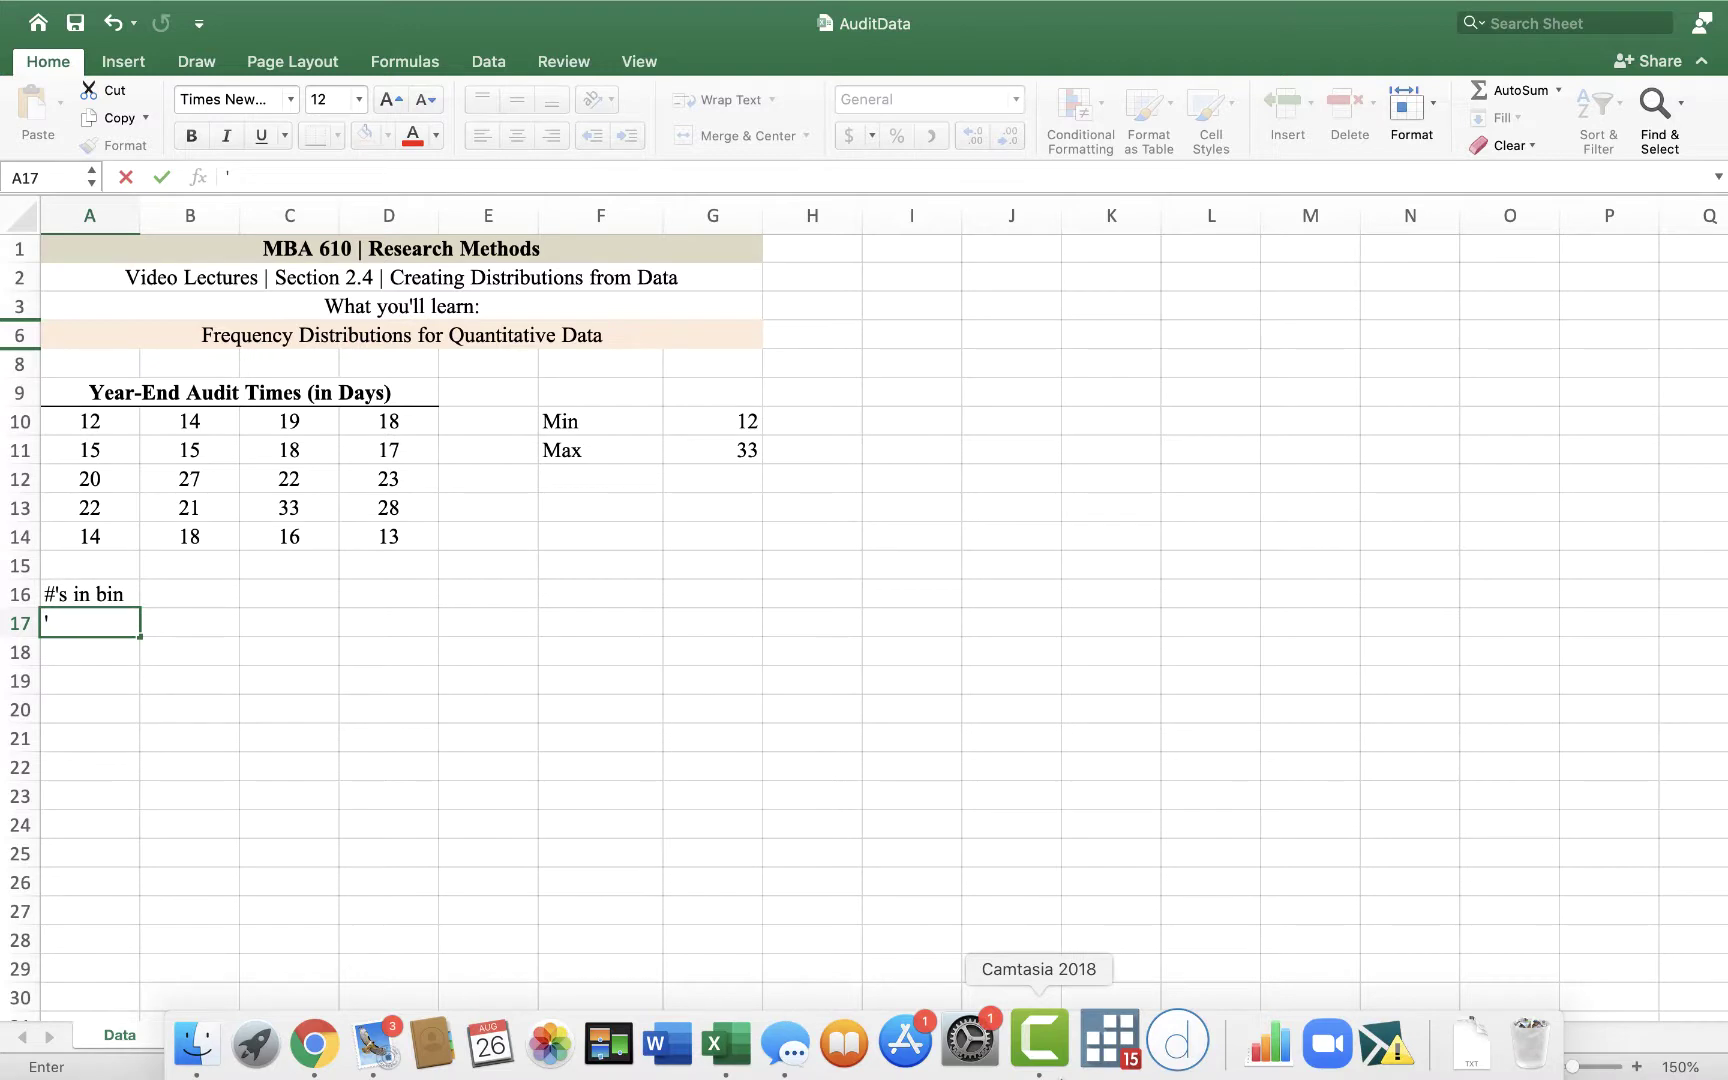
{"action": "type", "text": "10-14"}
{"action": "key", "text": "Return"}
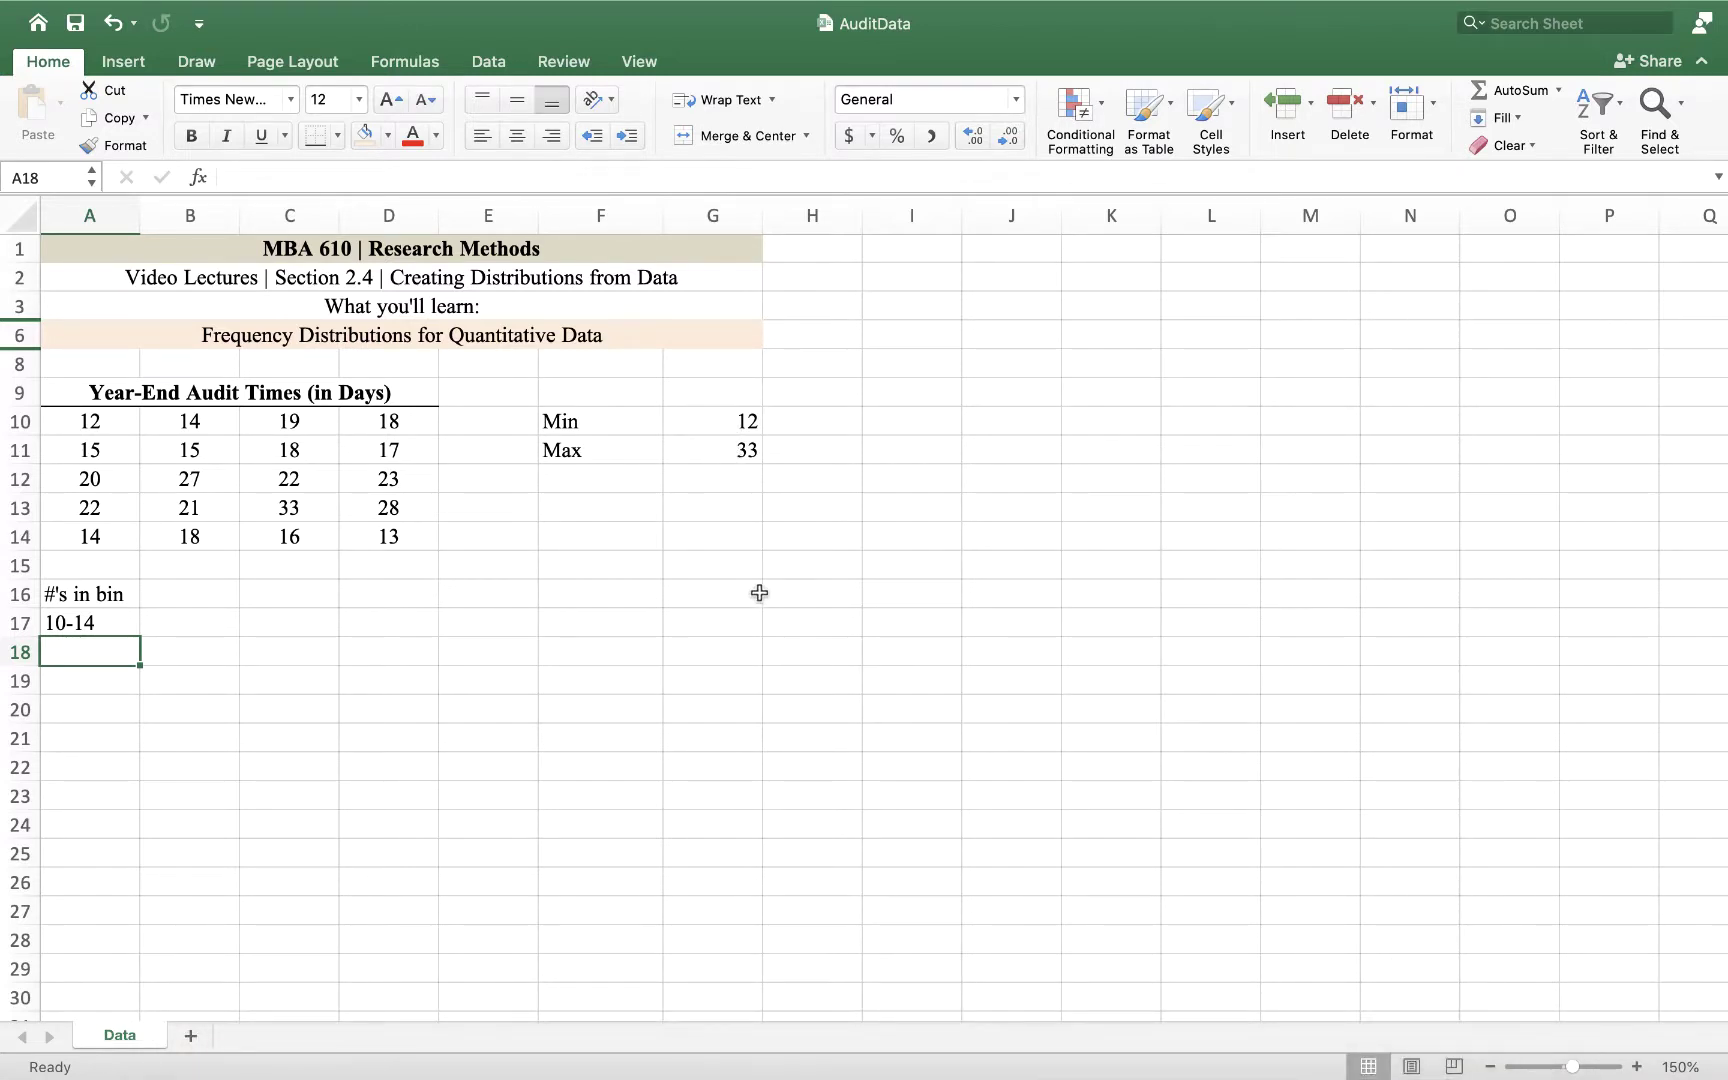
- Add bin labels 15-19, 20-24 and 25-29, correcting the mistyped 15-29
{"action": "type", "text": "'15-29"}
{"action": "key", "text": "Return"}
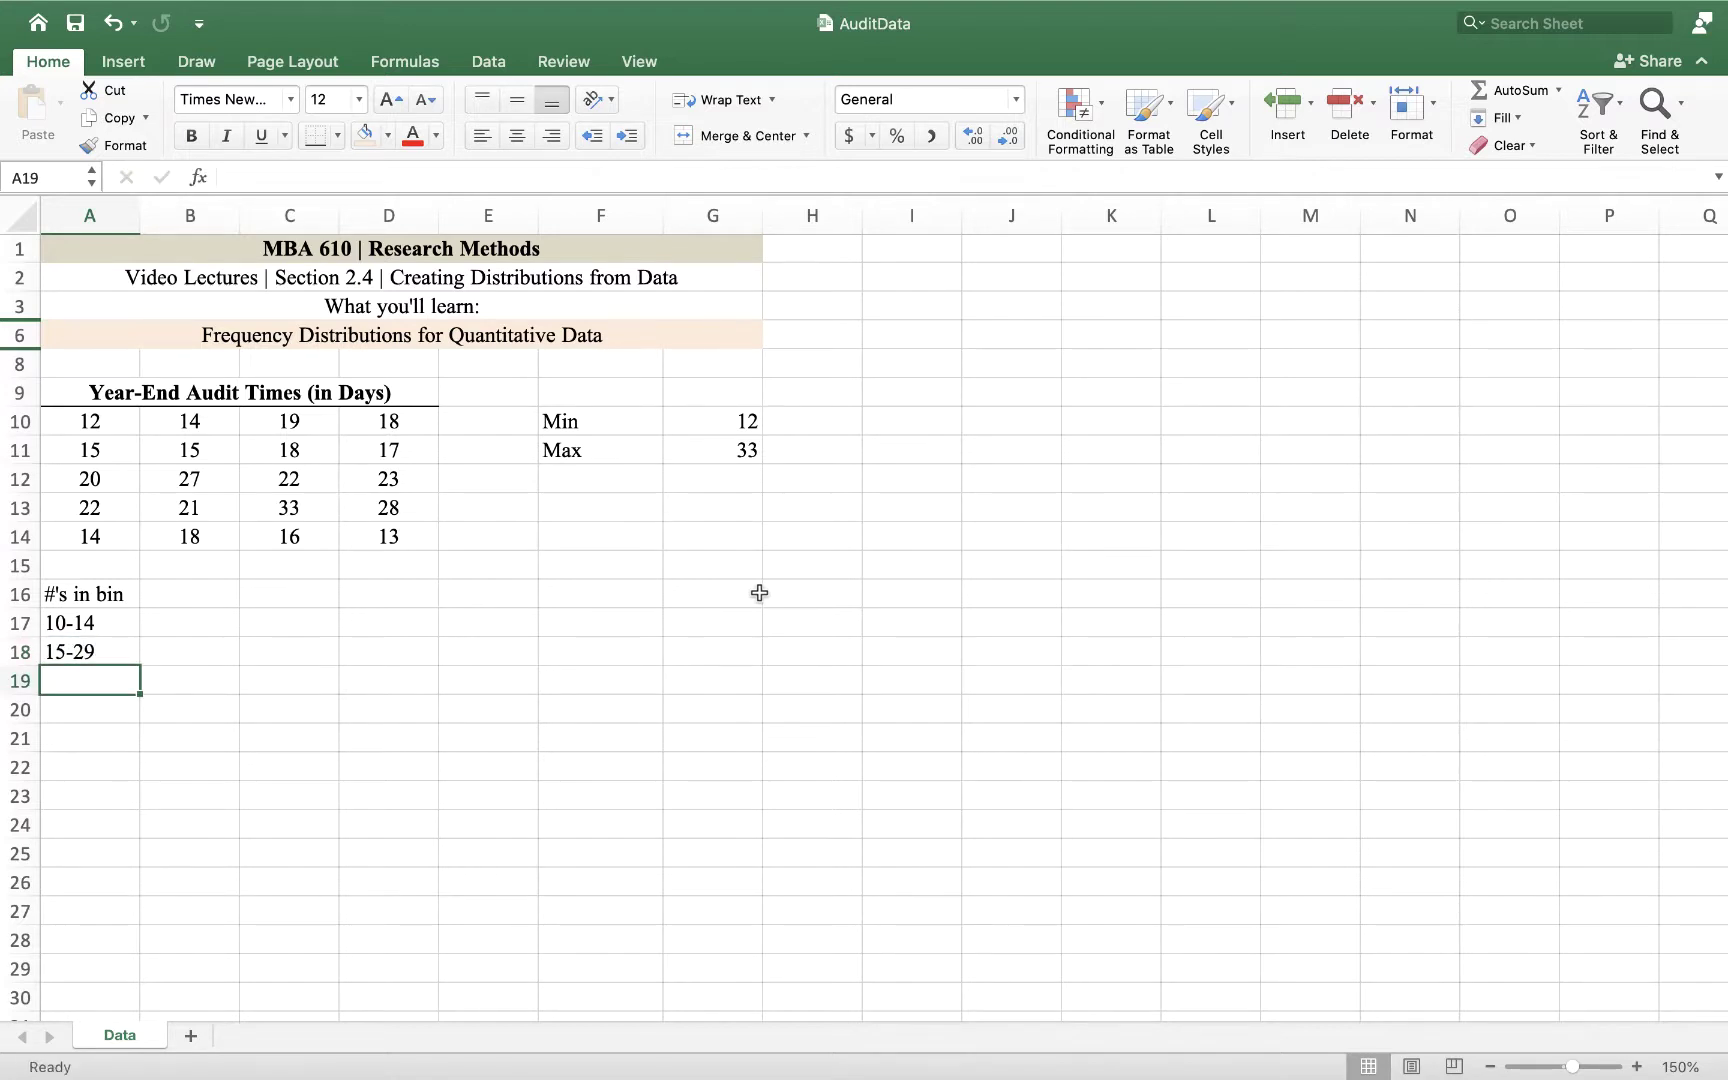
{"action": "key", "text": "Up"}
{"action": "type", "text": "'15-"}
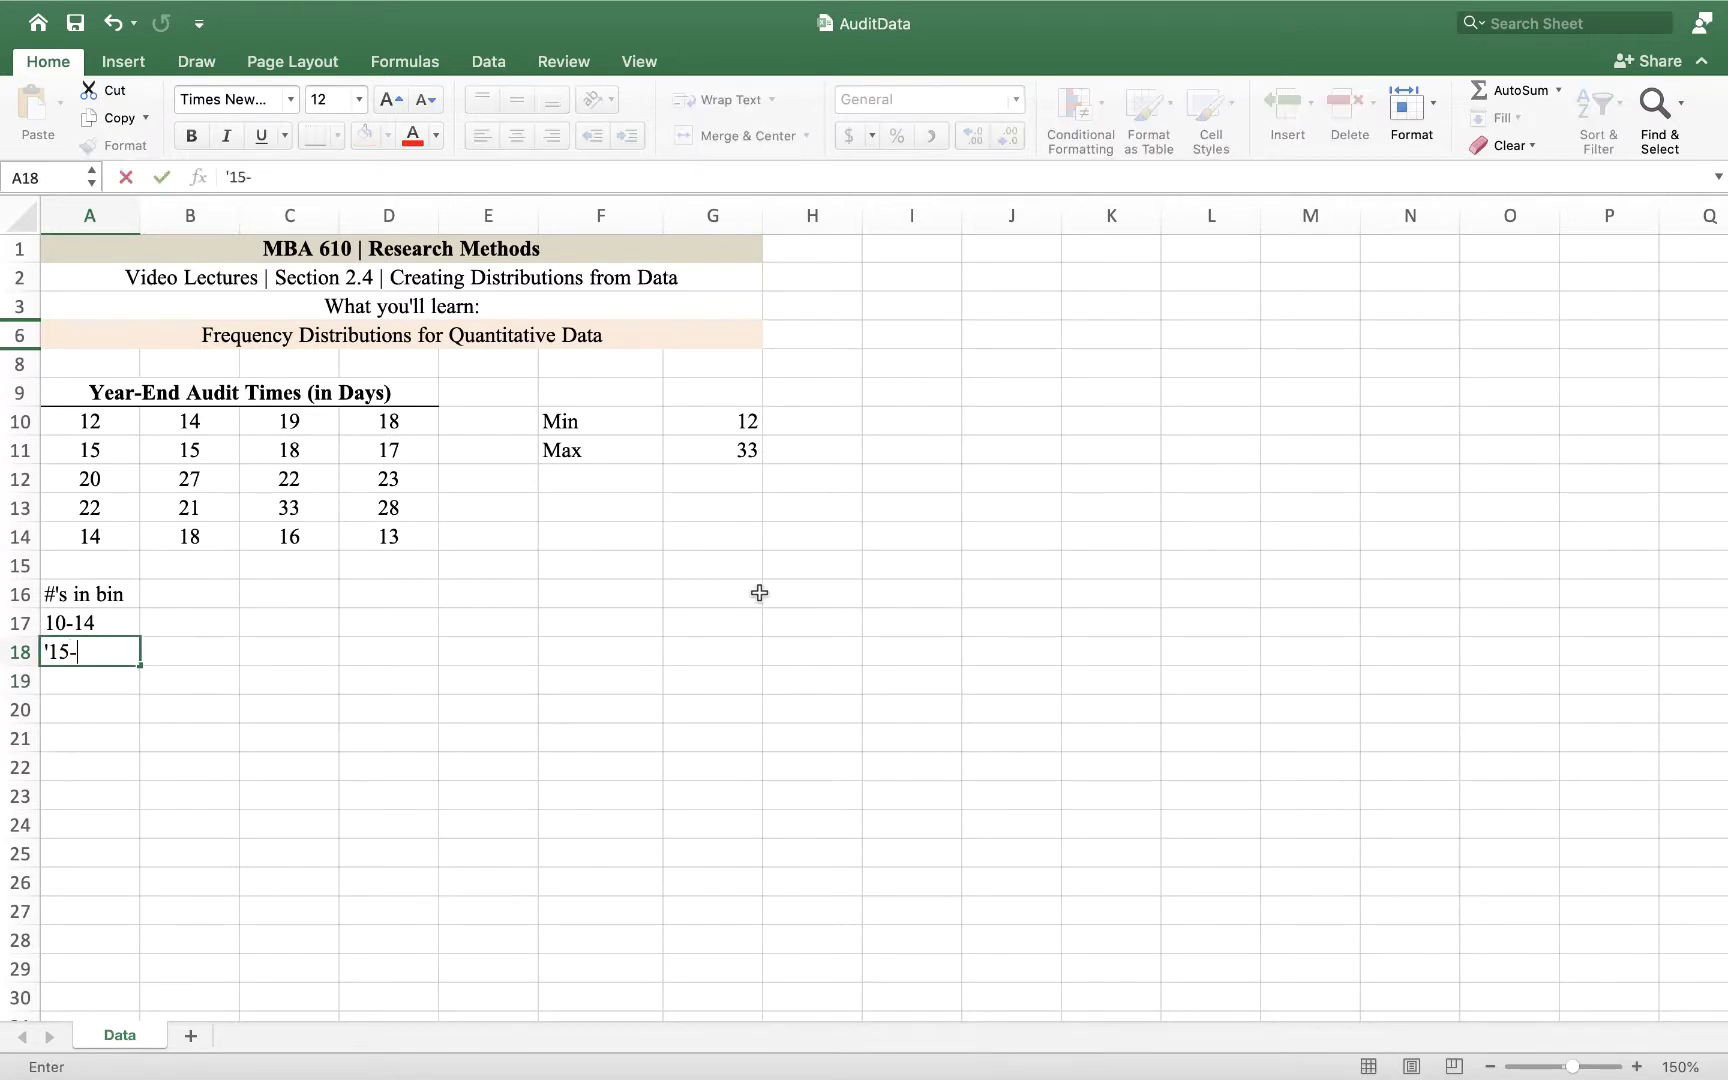
{"action": "type", "text": "1"}
{"action": "type", "text": "9"}
{"action": "key", "text": "Return"}
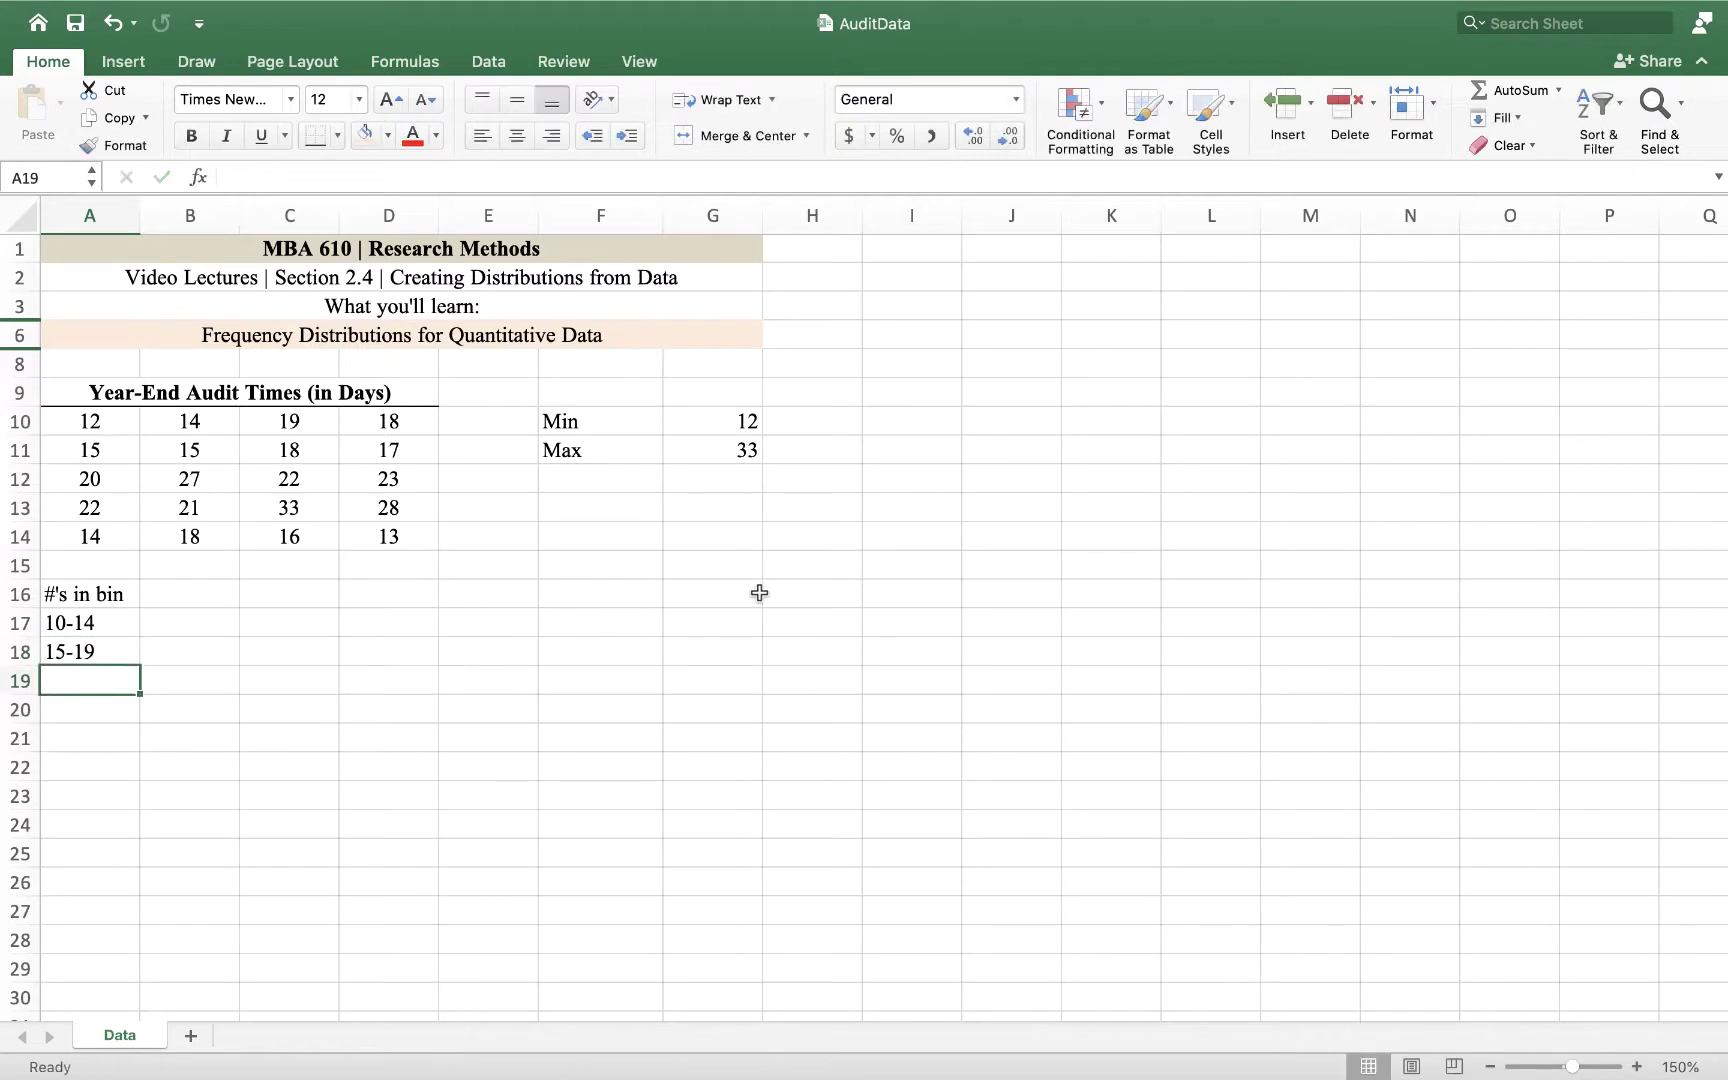
{"action": "type", "text": "'20-24"}
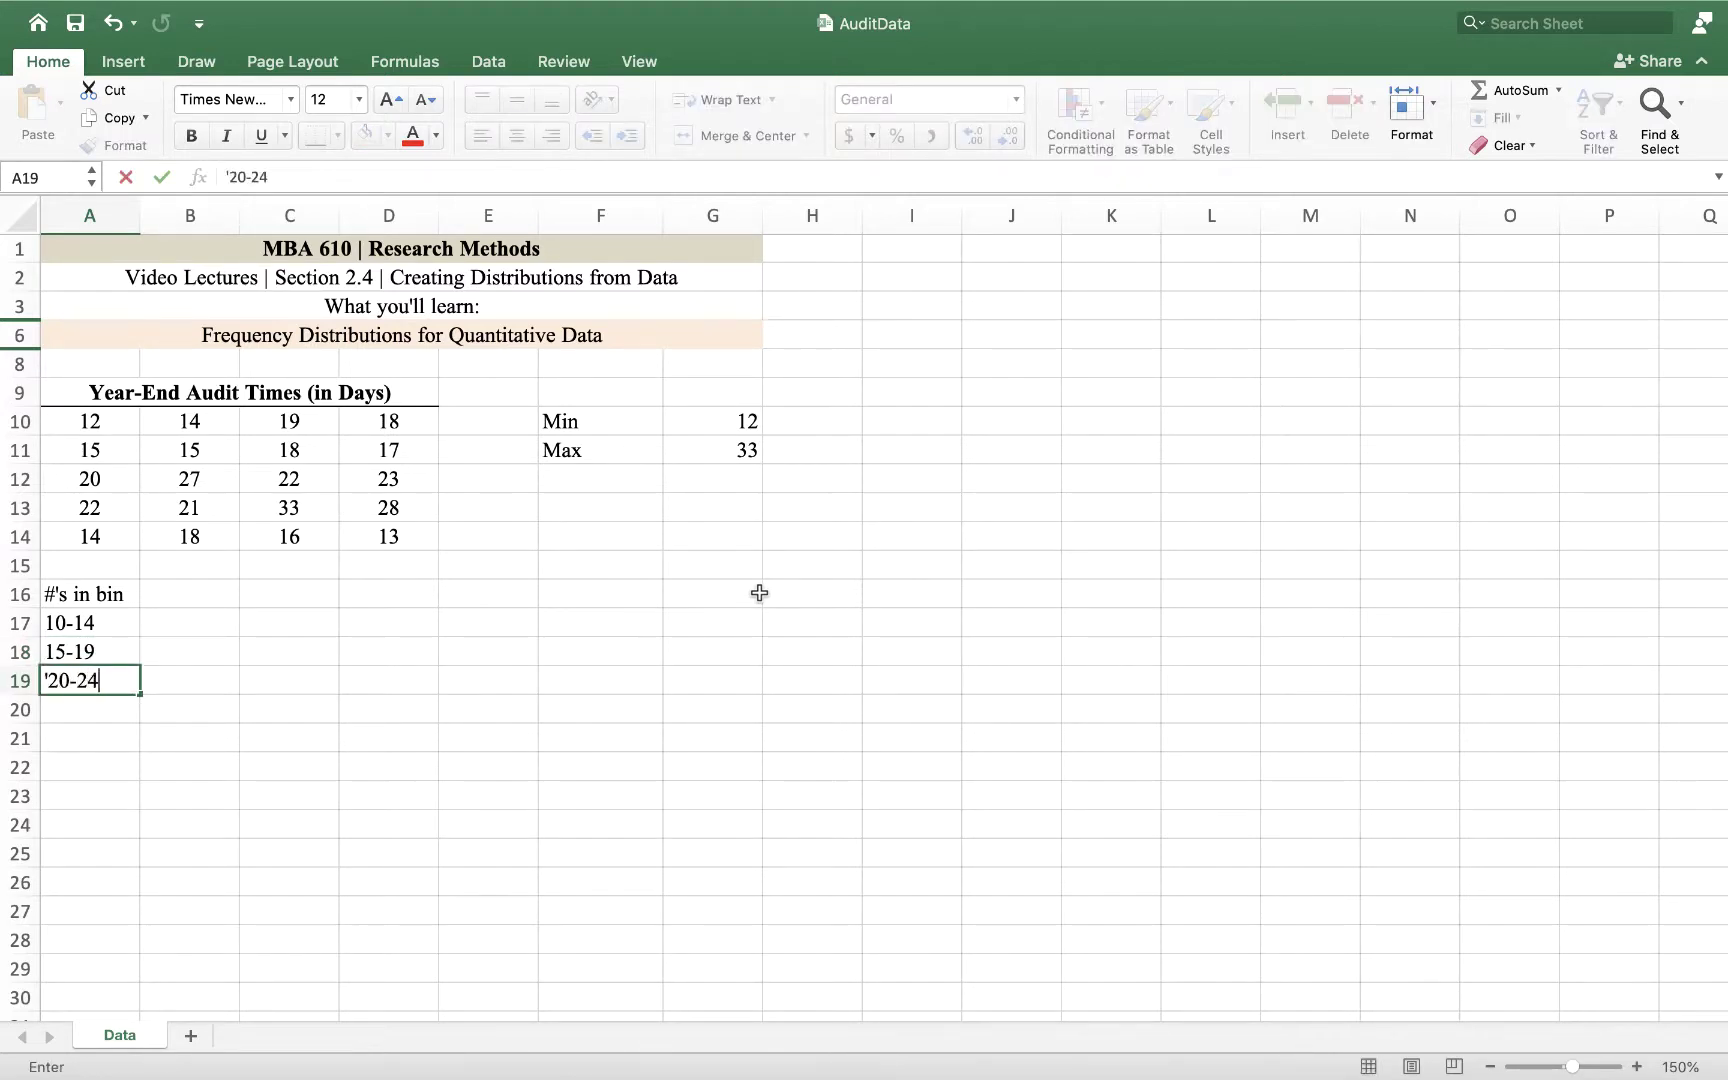
{"action": "key", "text": "Return"}
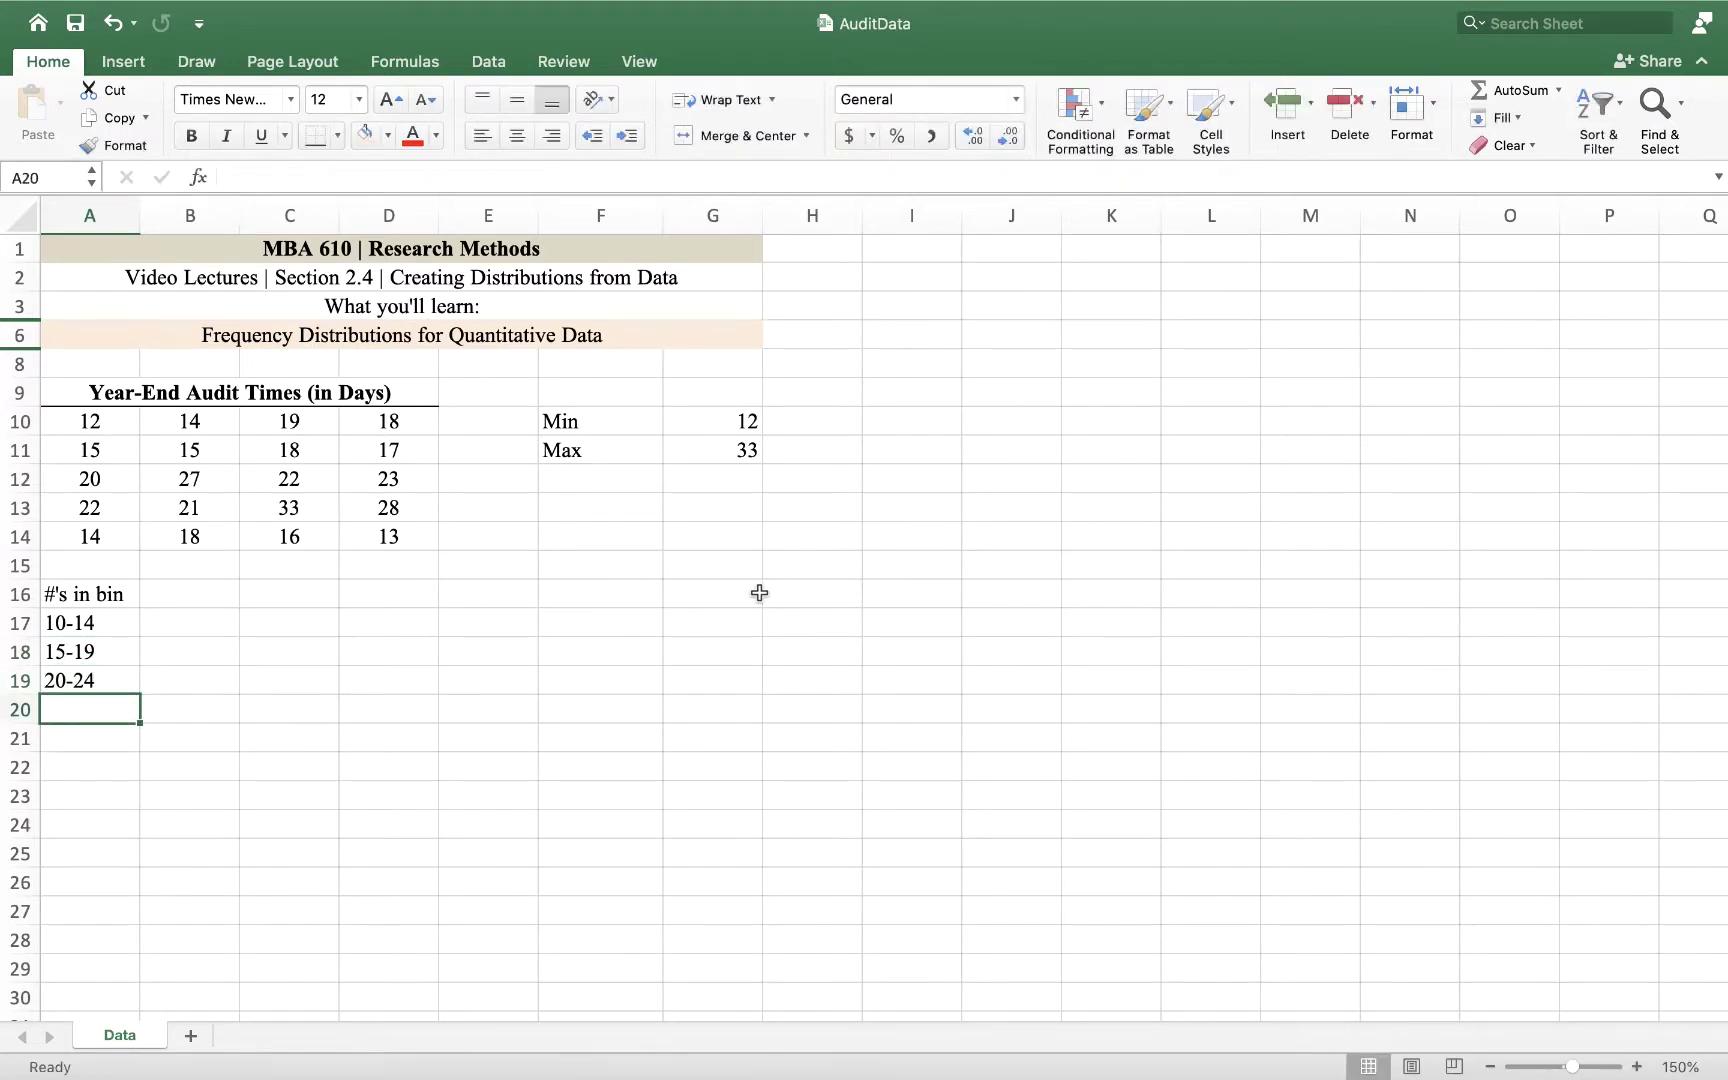
{"action": "type", "text": "'25-29"}
{"action": "key", "text": "Return"}
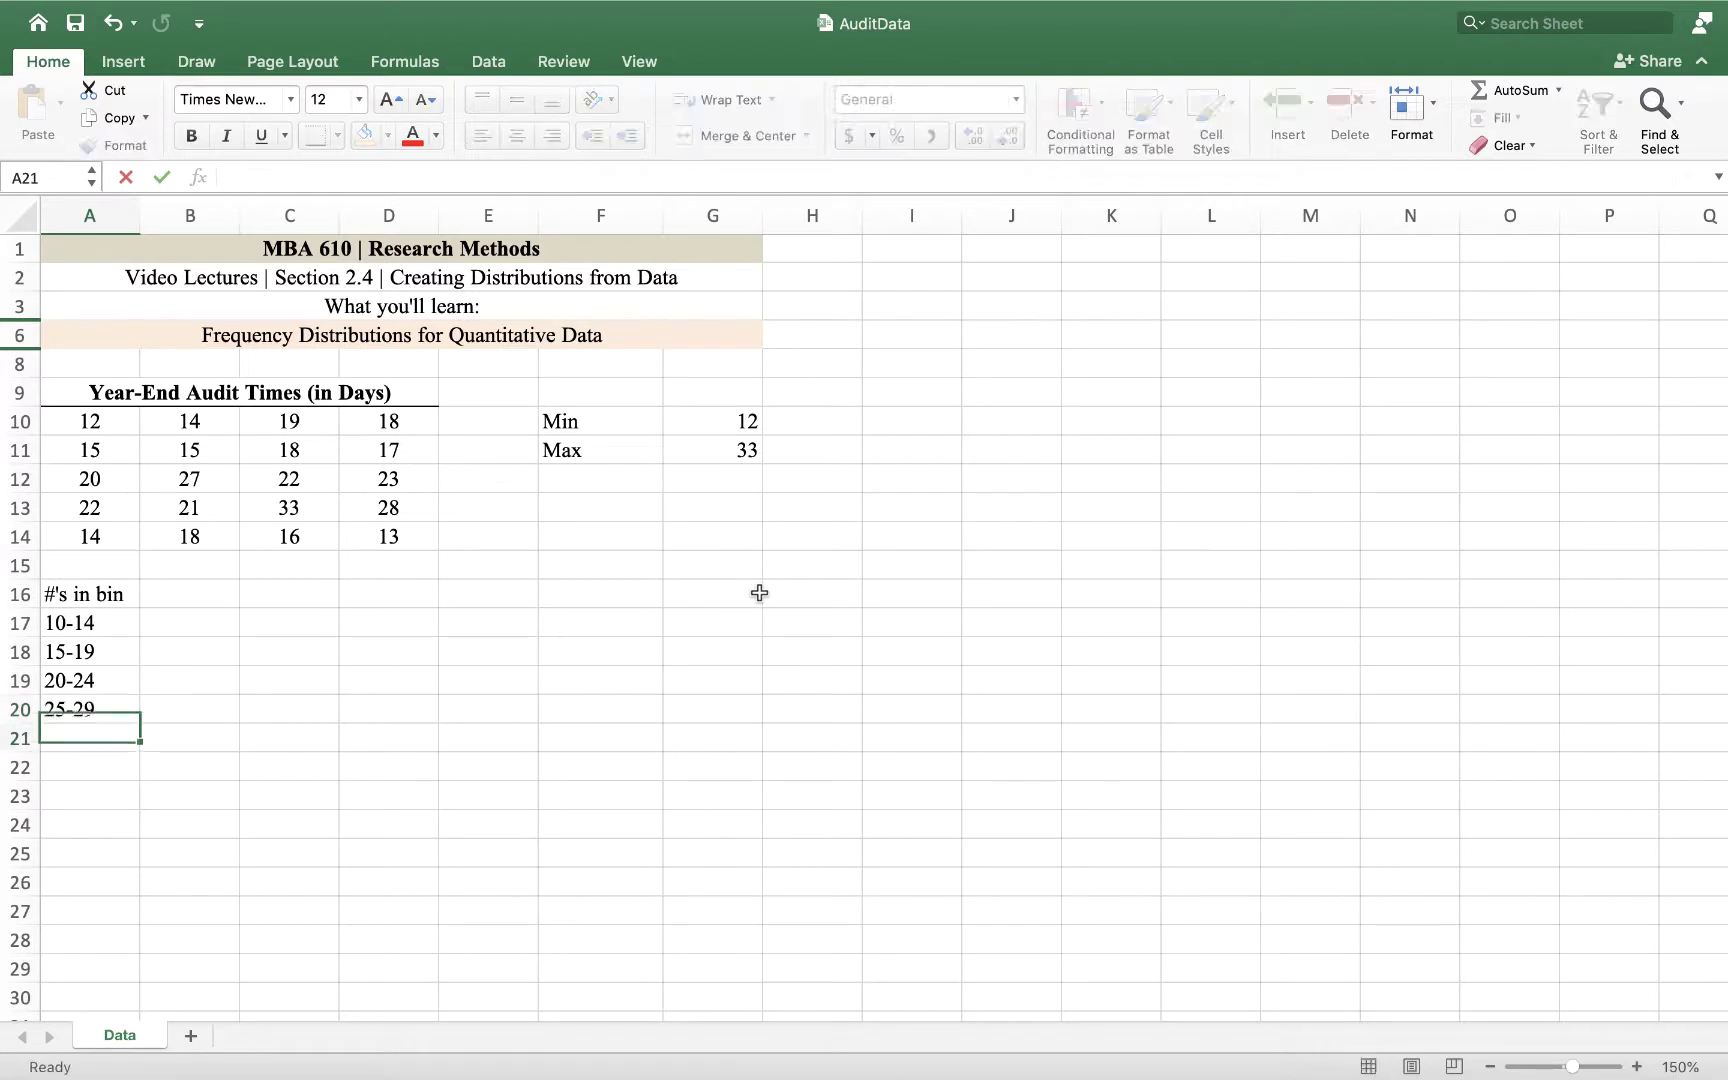
- Enter the last bin label 30-34 and remove its stray semicolon
{"action": "type", "text": ";30"}
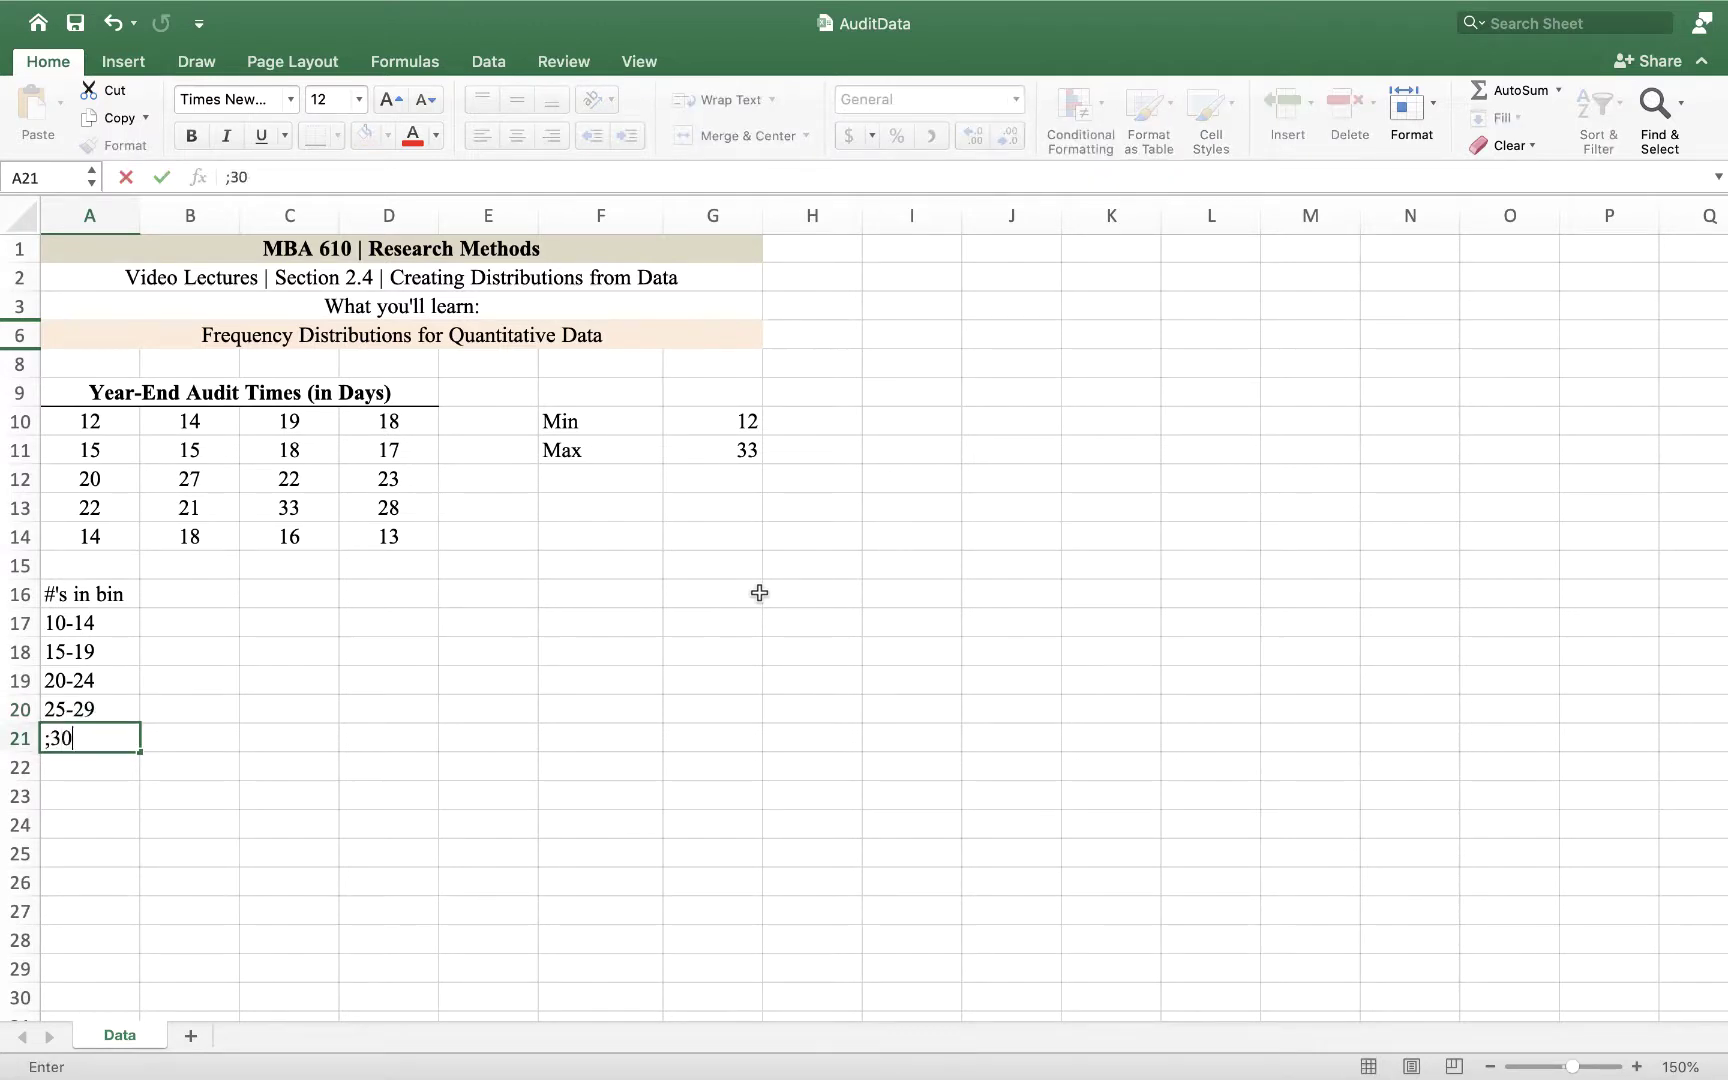
{"action": "type", "text": "-34"}
{"action": "key", "text": "ctrl+Return"}
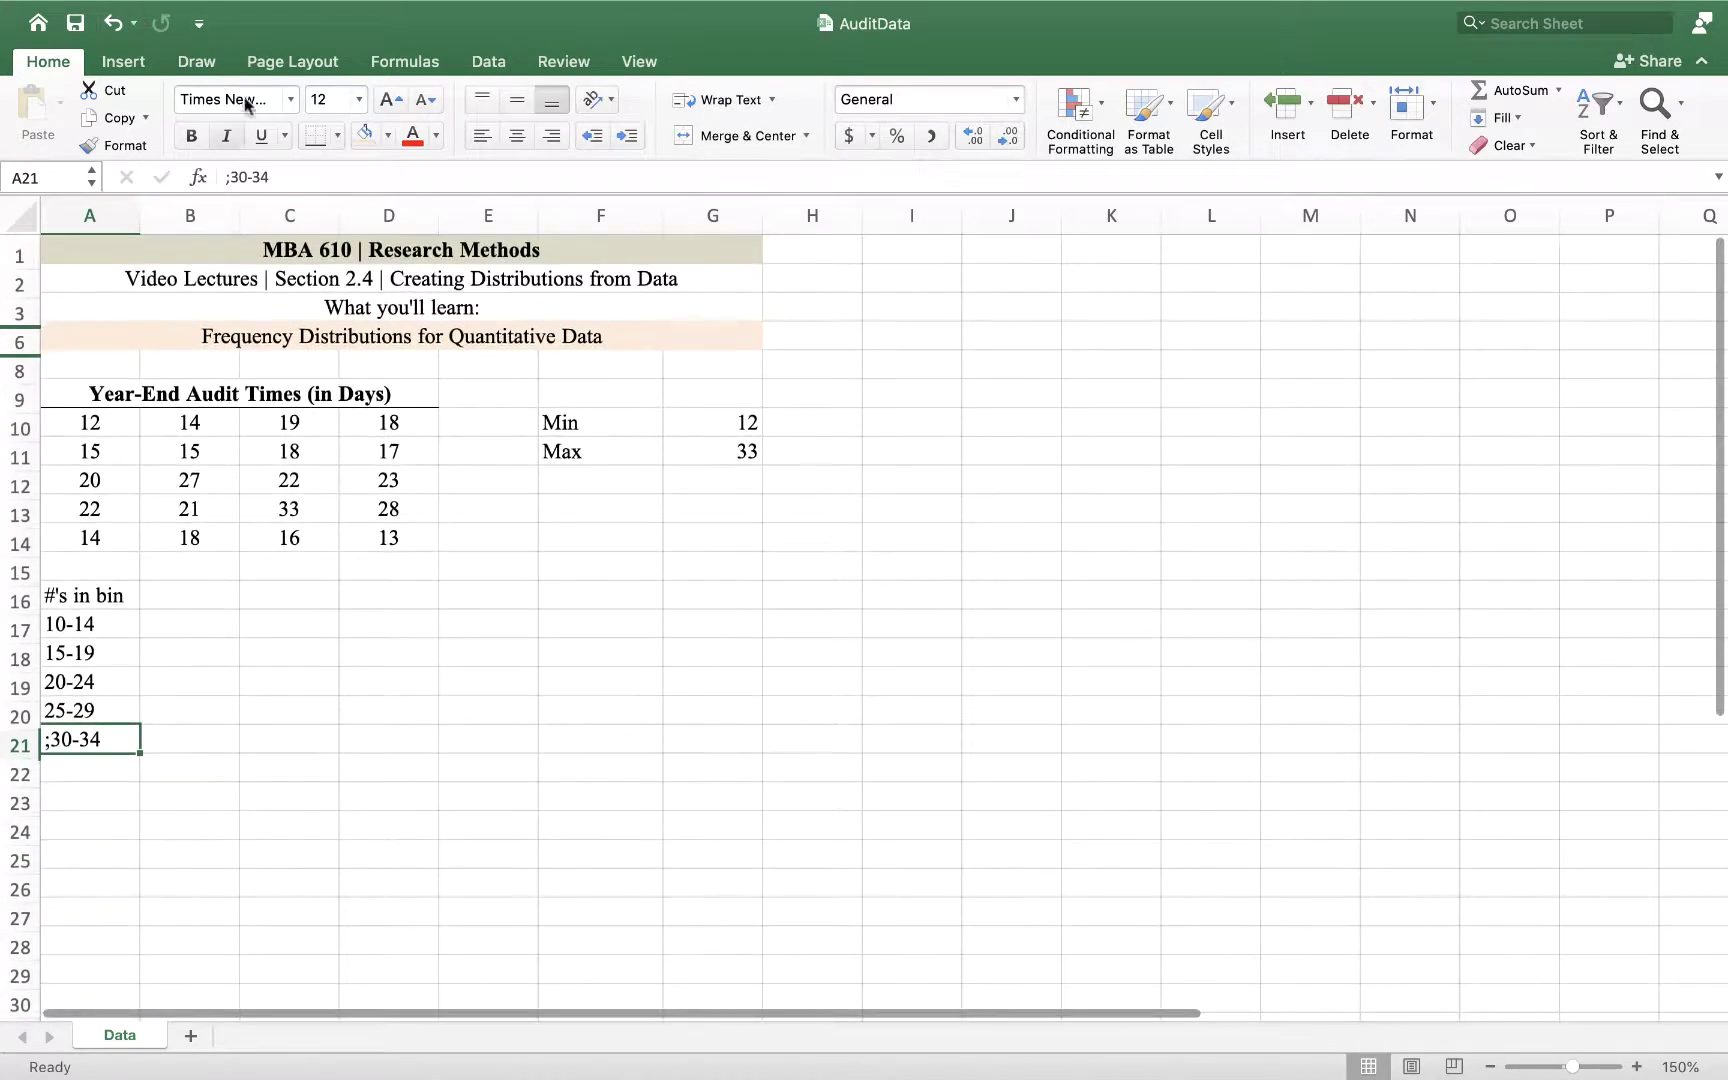
{"action": "left_click", "coordinate": [233, 177]}
{"action": "key", "text": "BackSpace"}
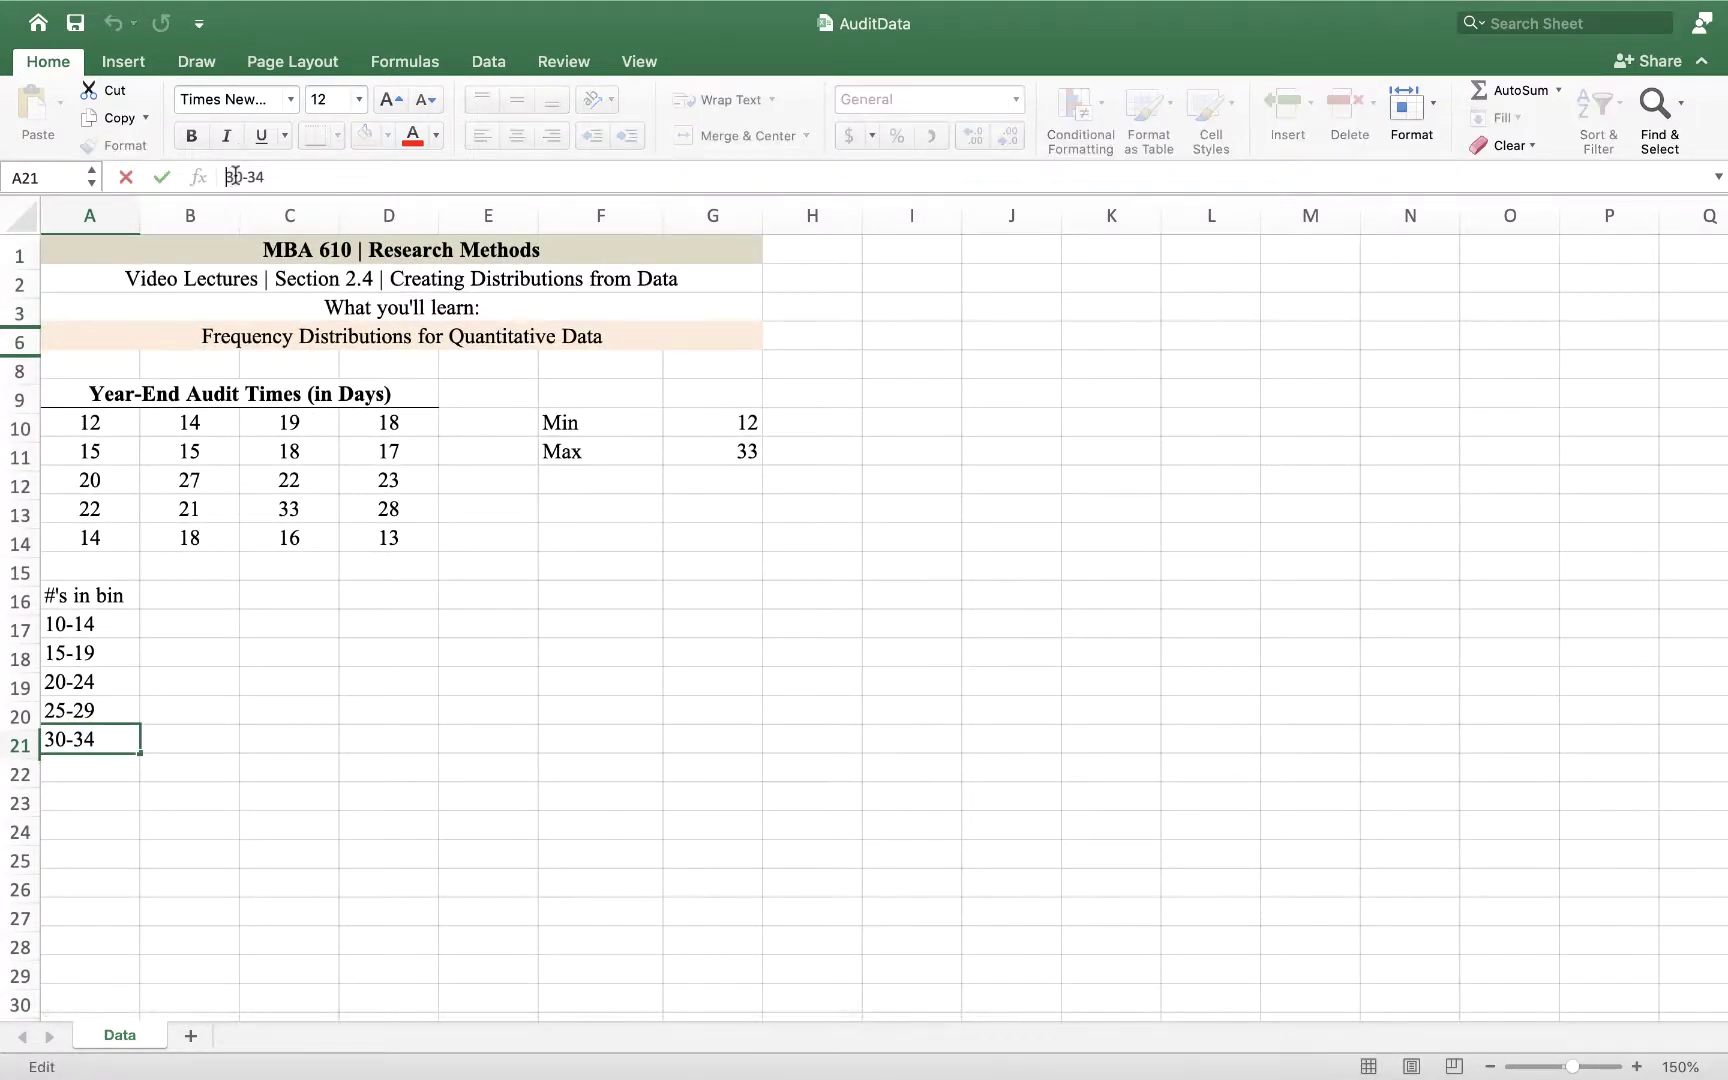
{"action": "type", "text": "'"}
{"action": "key", "text": "Return"}
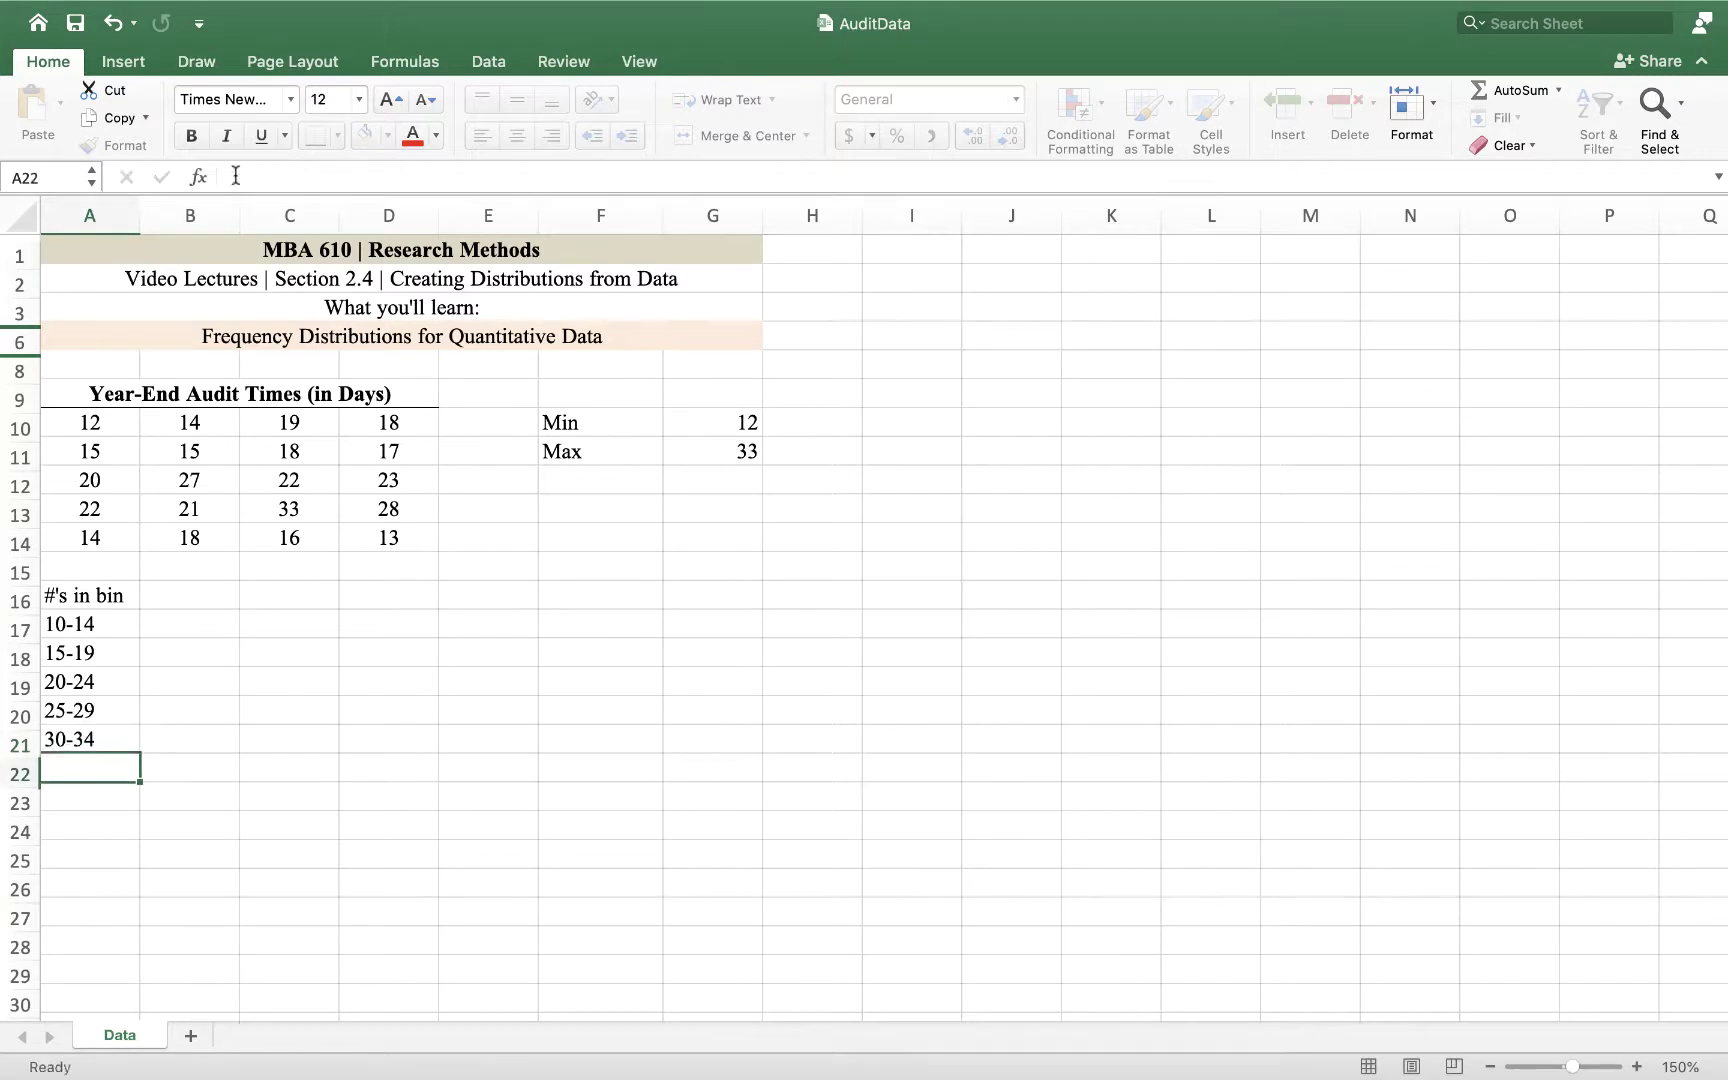
- Centre the bin labels in A16:A21
{"action": "left_click", "coordinate": [94, 590]}
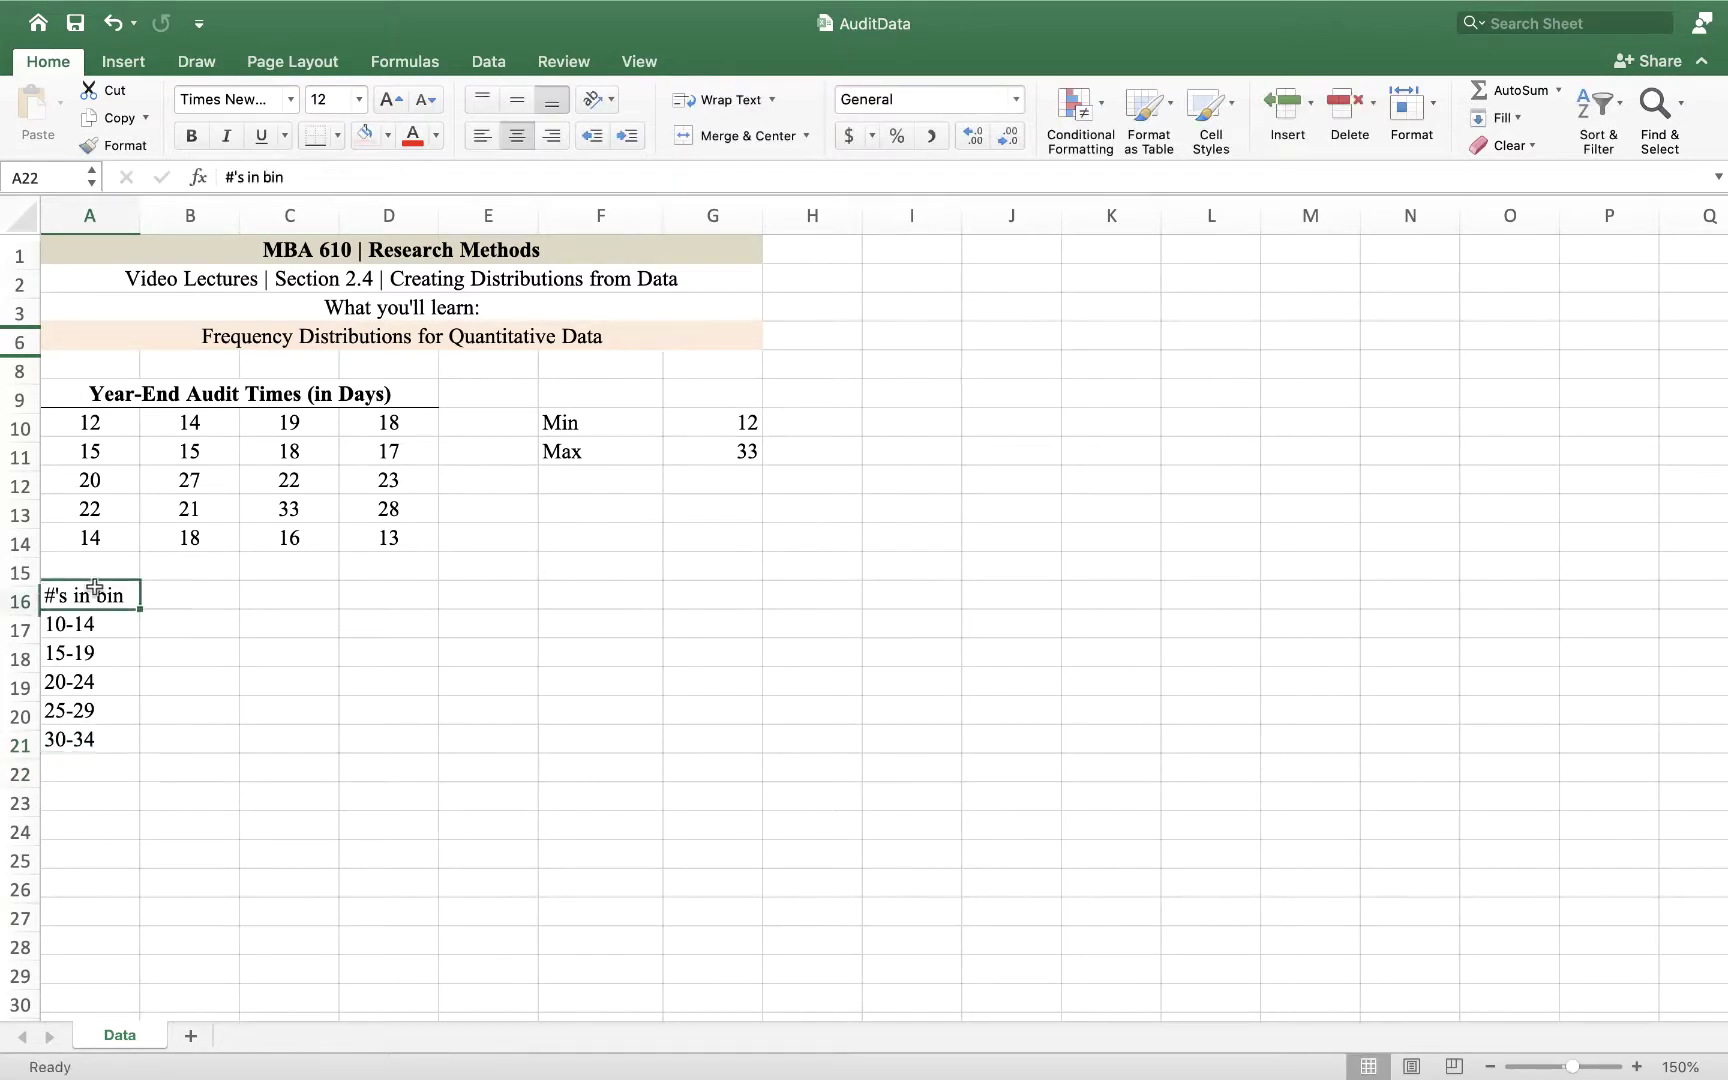
{"action": "key", "text": "shift+Down"}
{"action": "key", "text": "shift+Down"}
{"action": "key", "text": "shift+Down"}
{"action": "key", "text": "shift+Down"}
{"action": "key", "text": "shift+Down"}
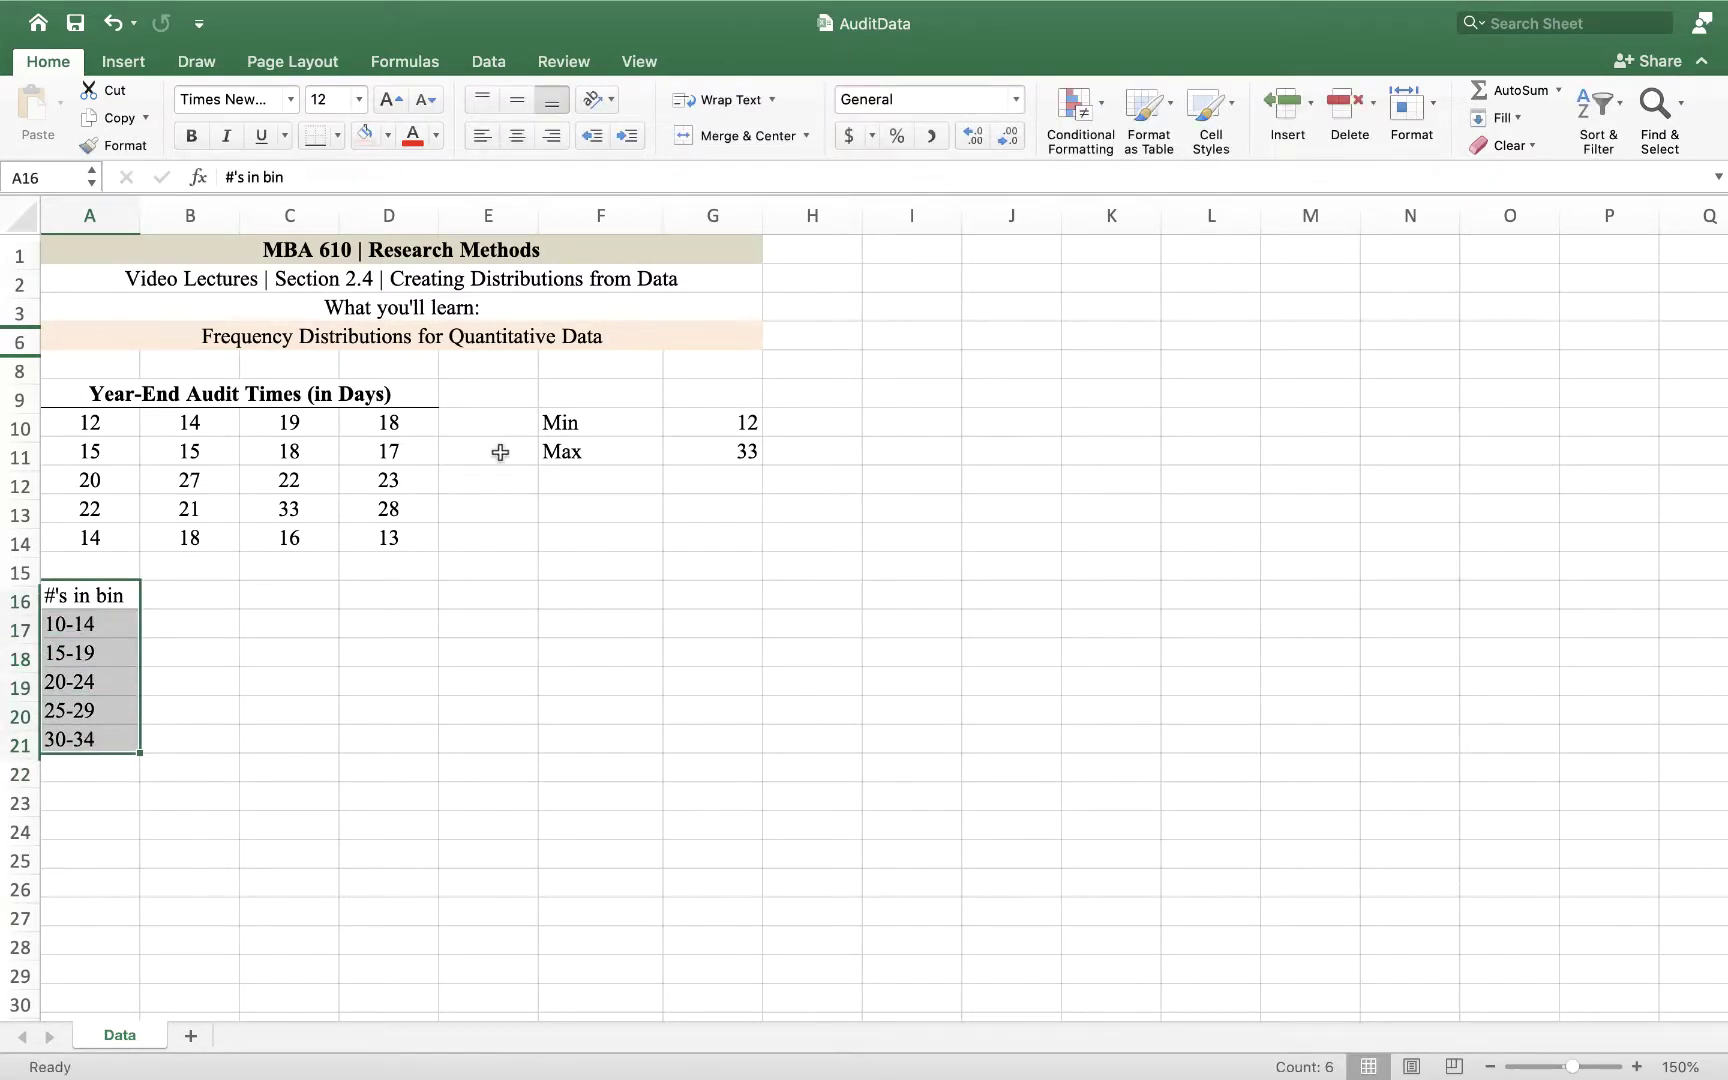
{"action": "left_click", "coordinate": [516, 140]}
{"action": "left_click", "coordinate": [547, 632]}
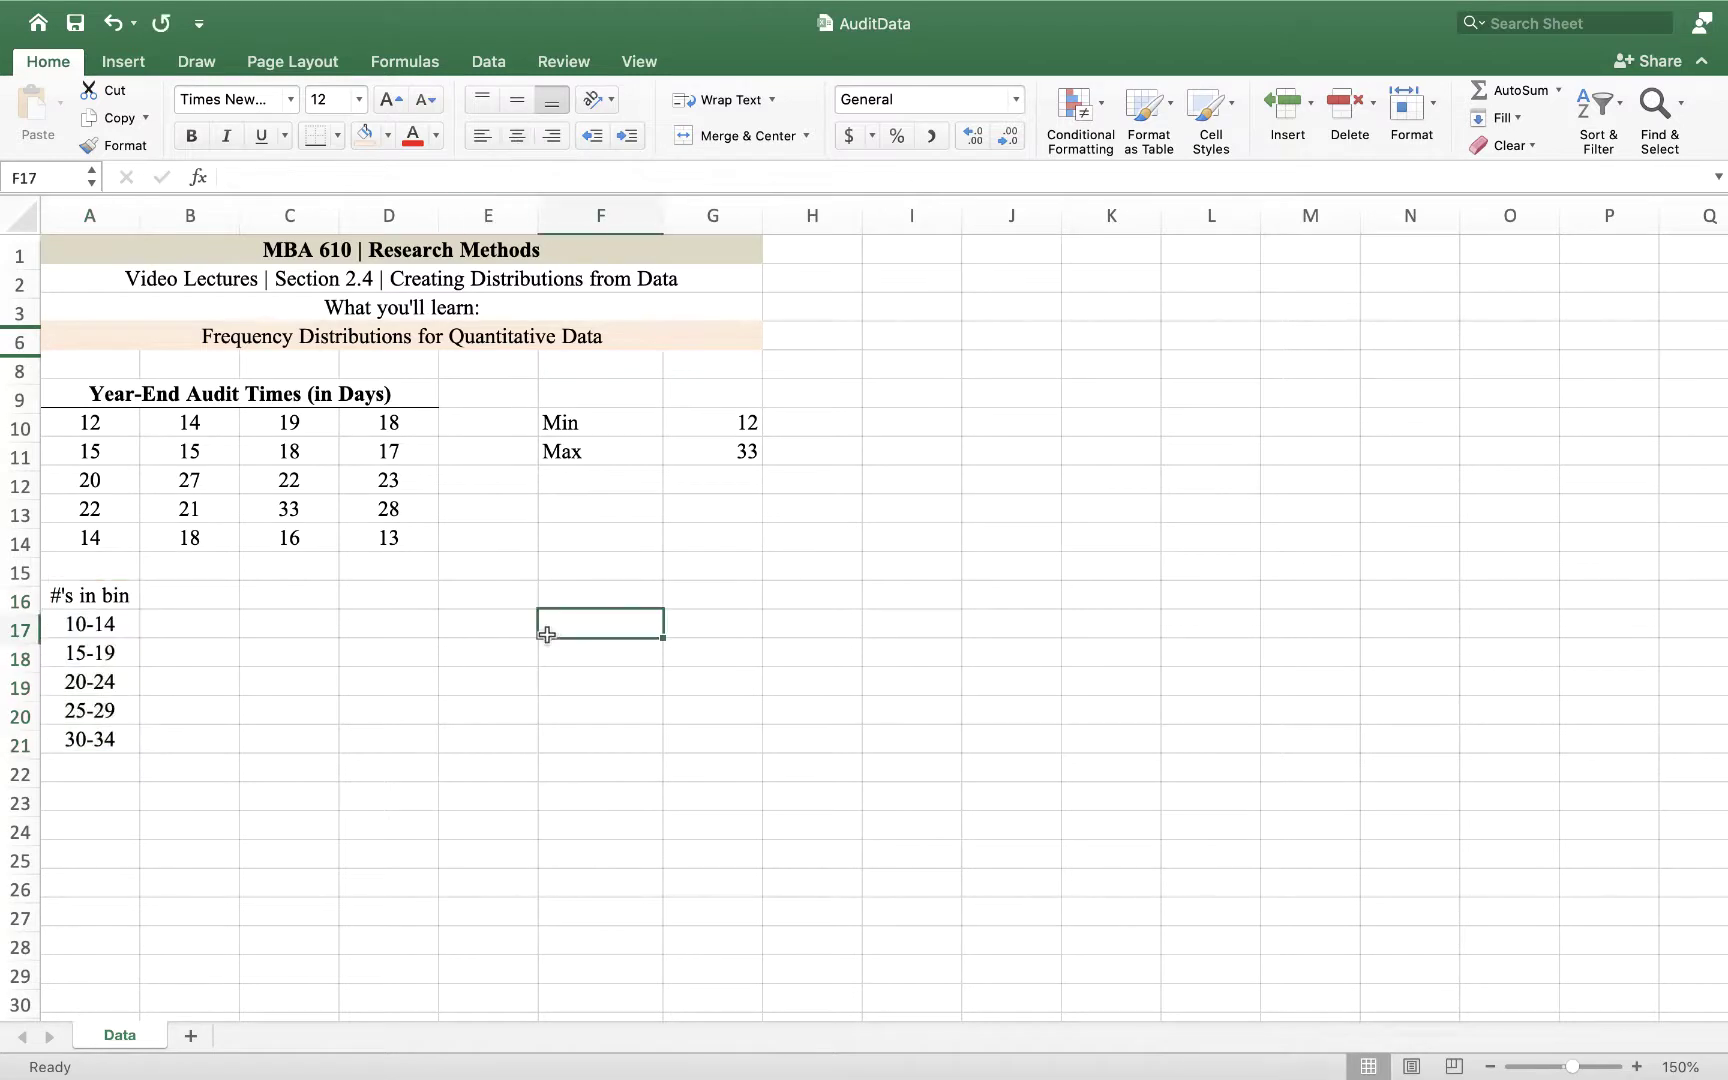
- Add a Bin heading in B16 and centre B16:B21
{"action": "left_click", "coordinate": [187, 596]}
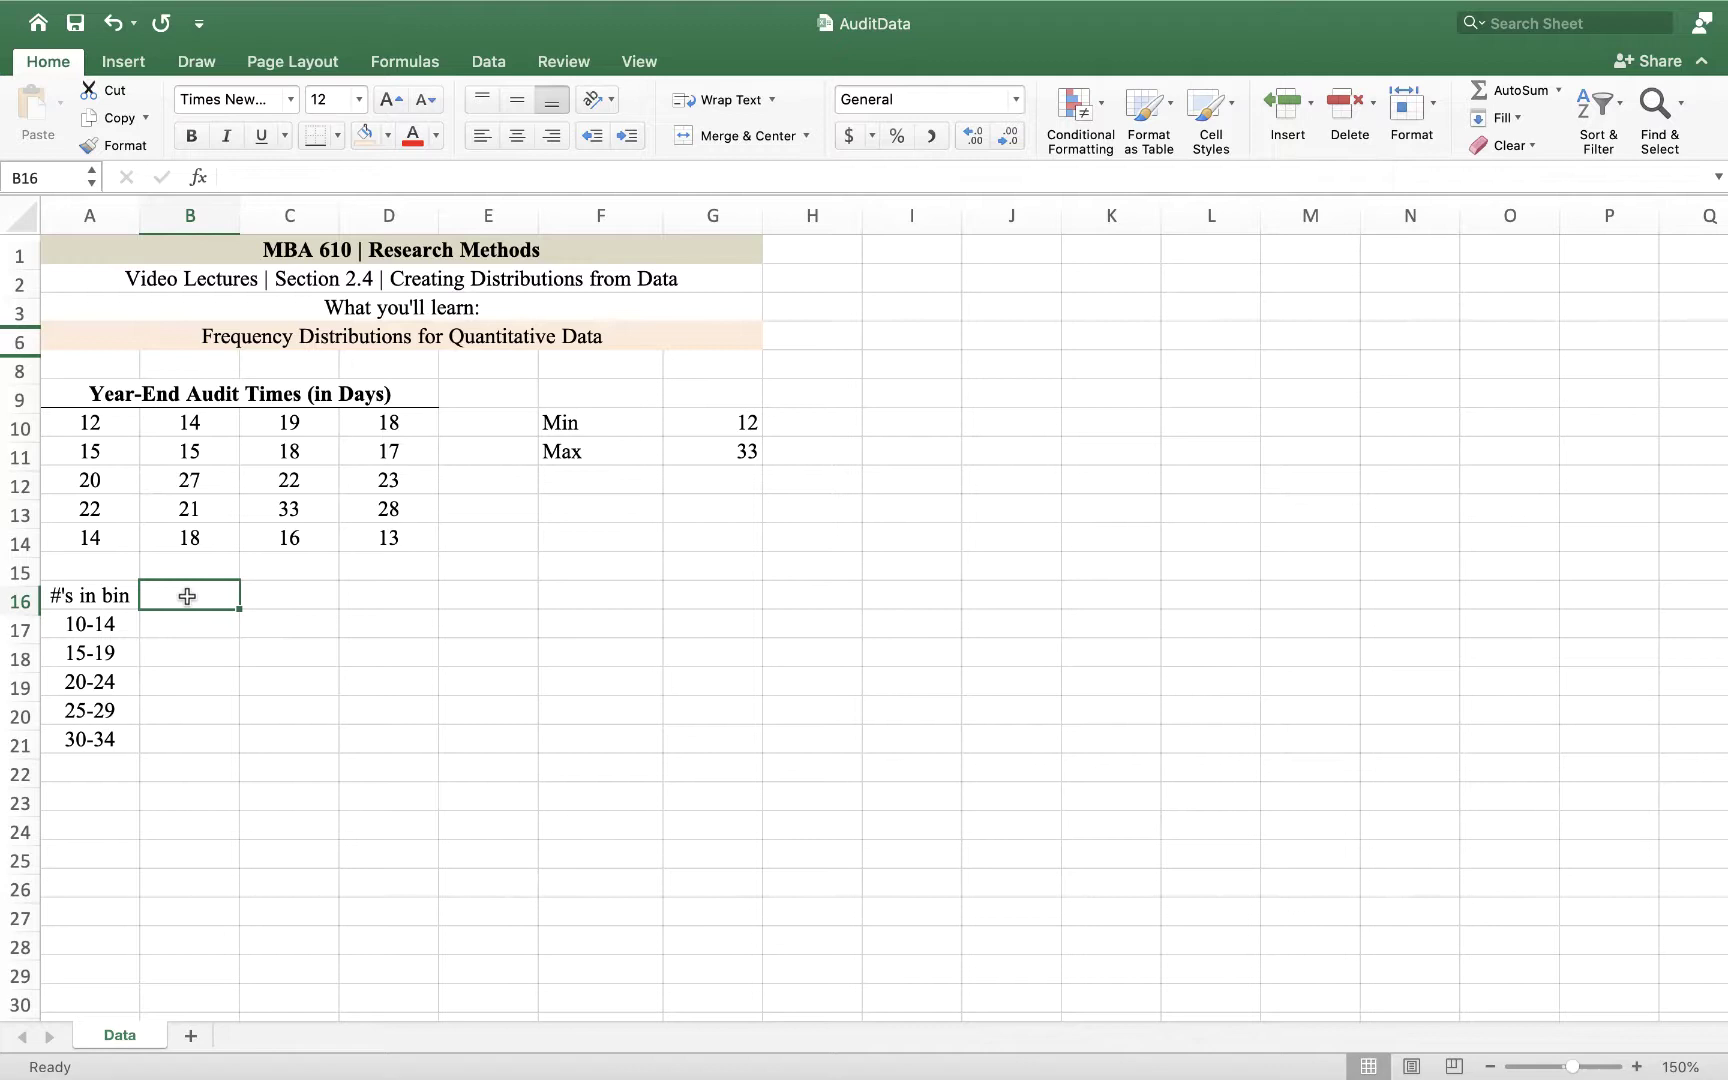
{"action": "type", "text": "Bin"}
{"action": "key", "text": "Return"}
{"action": "left_click_drag", "start_coordinate": [187, 596], "coordinate": [185, 736]}
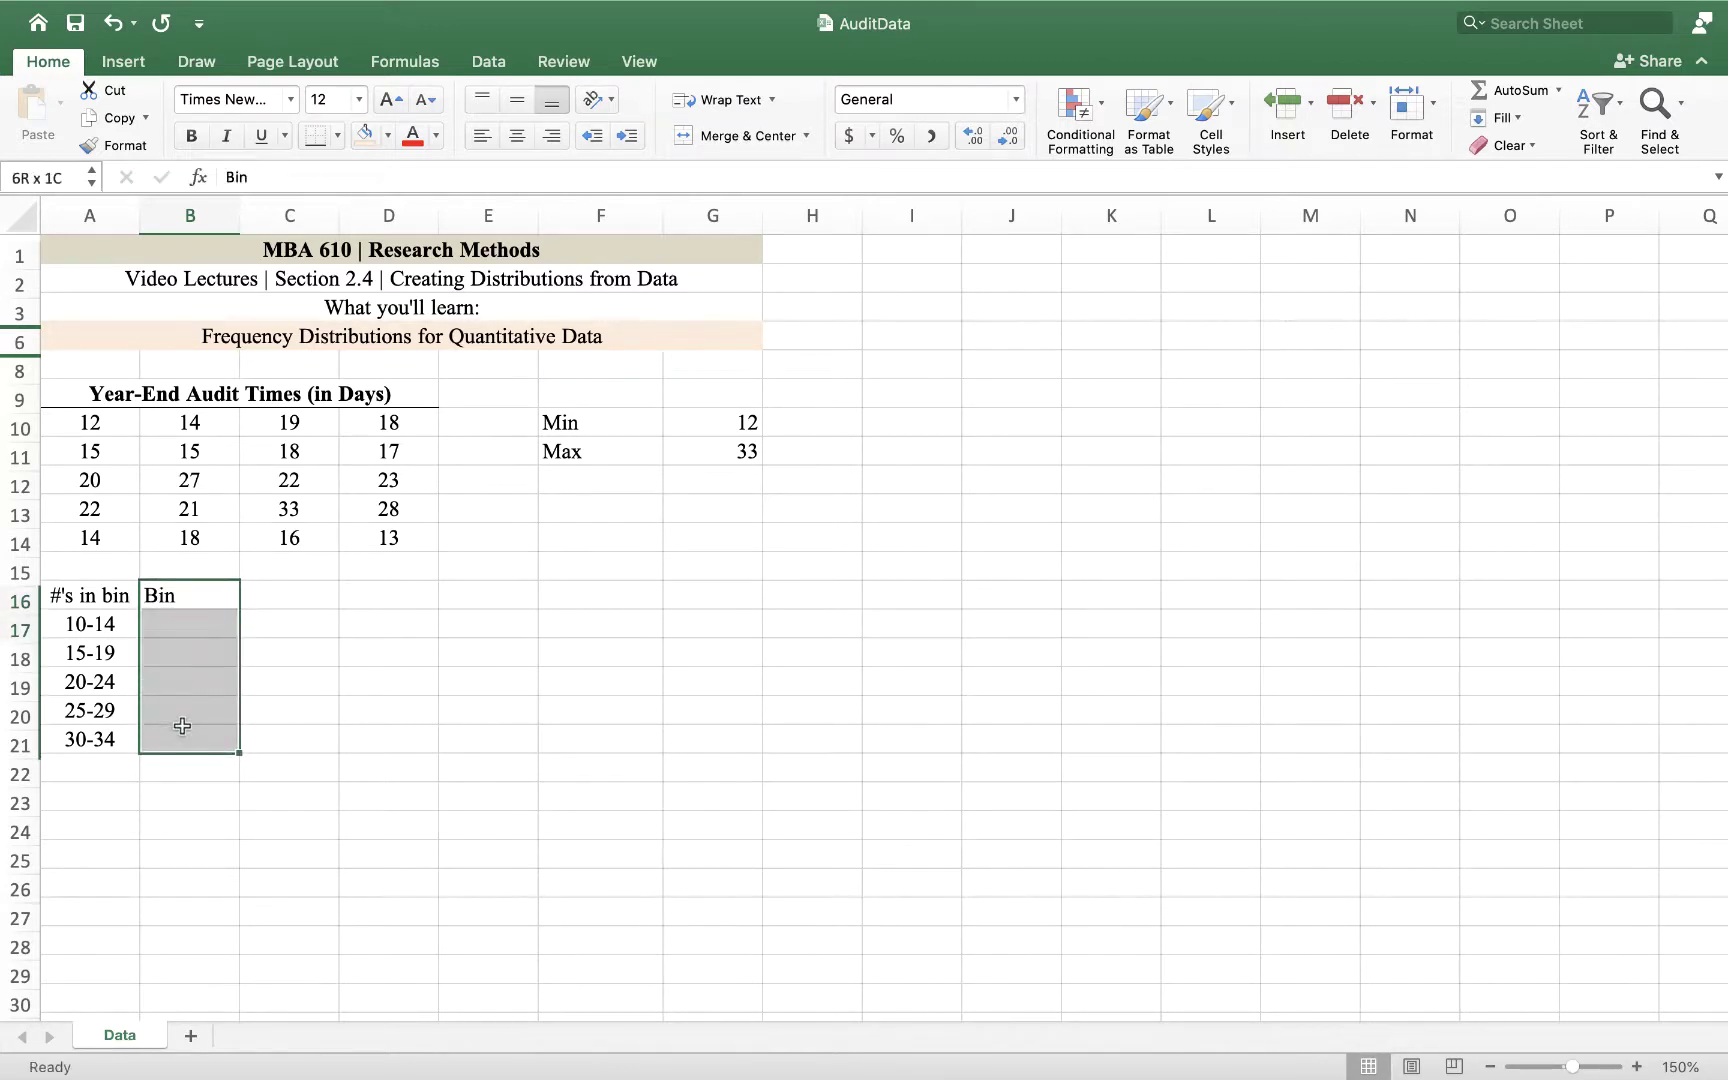
{"action": "left_click", "coordinate": [517, 135]}
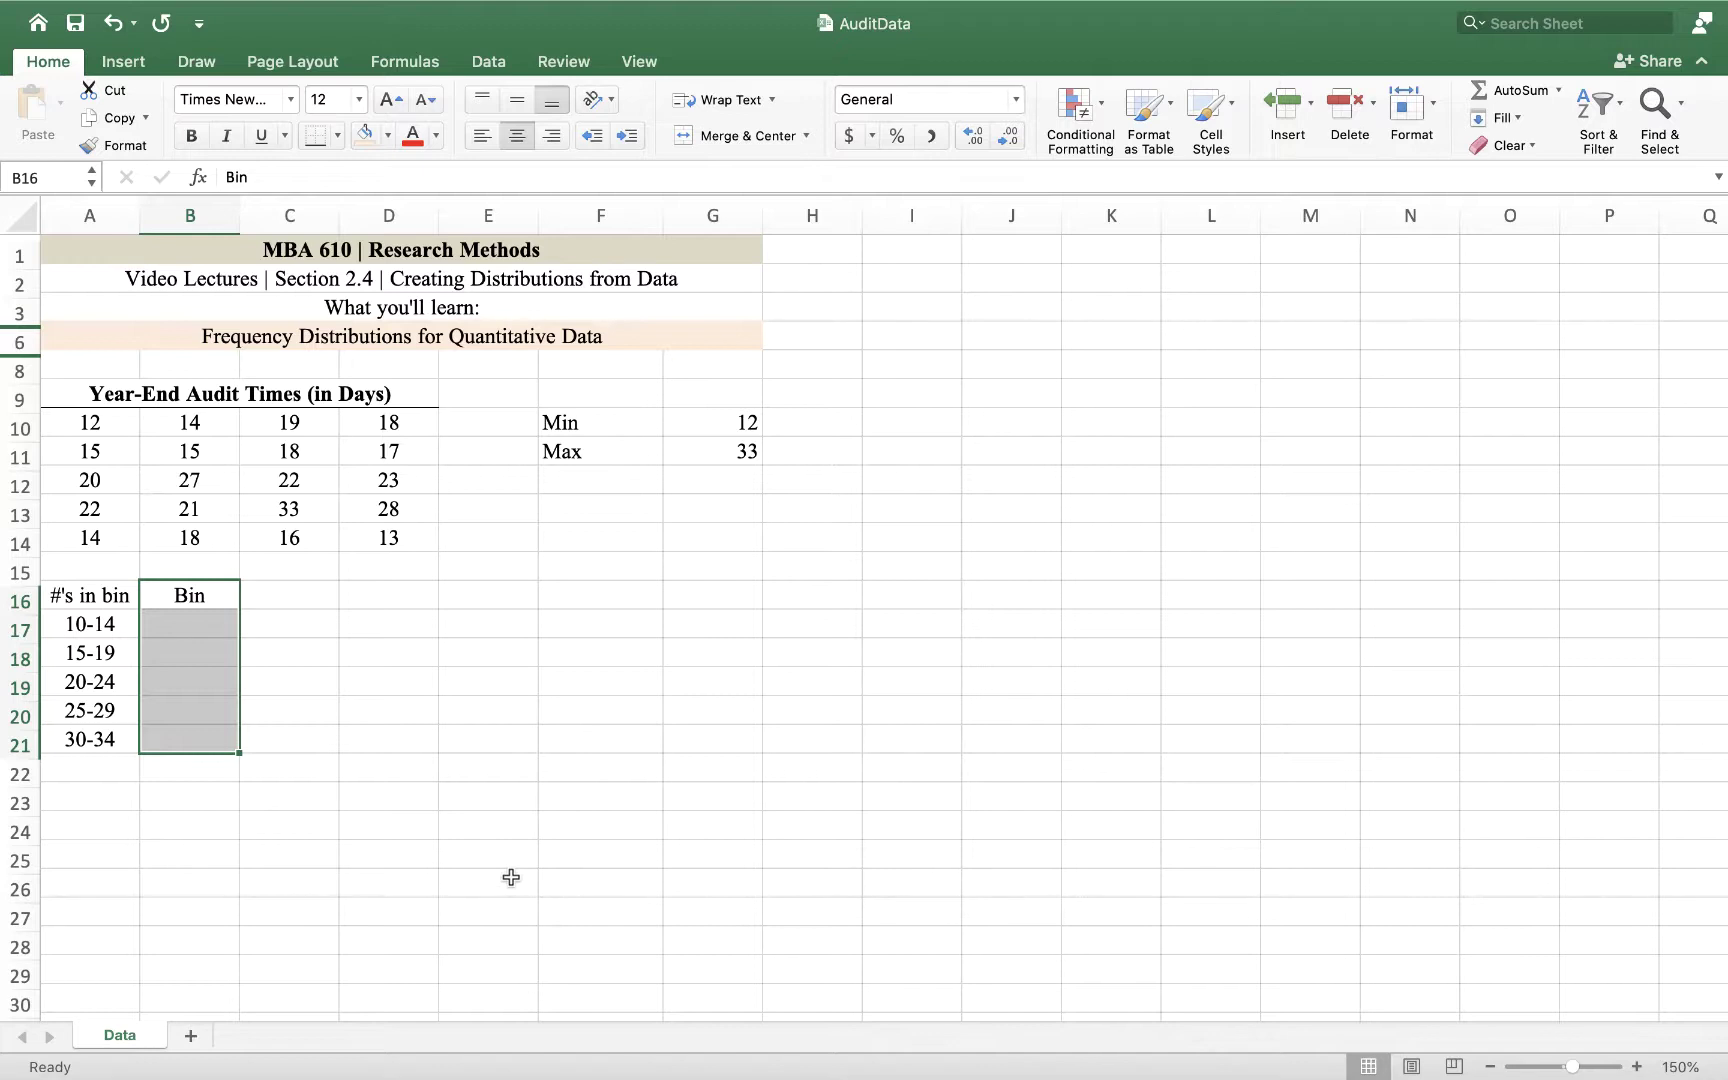
{"action": "left_click", "coordinate": [211, 626]}
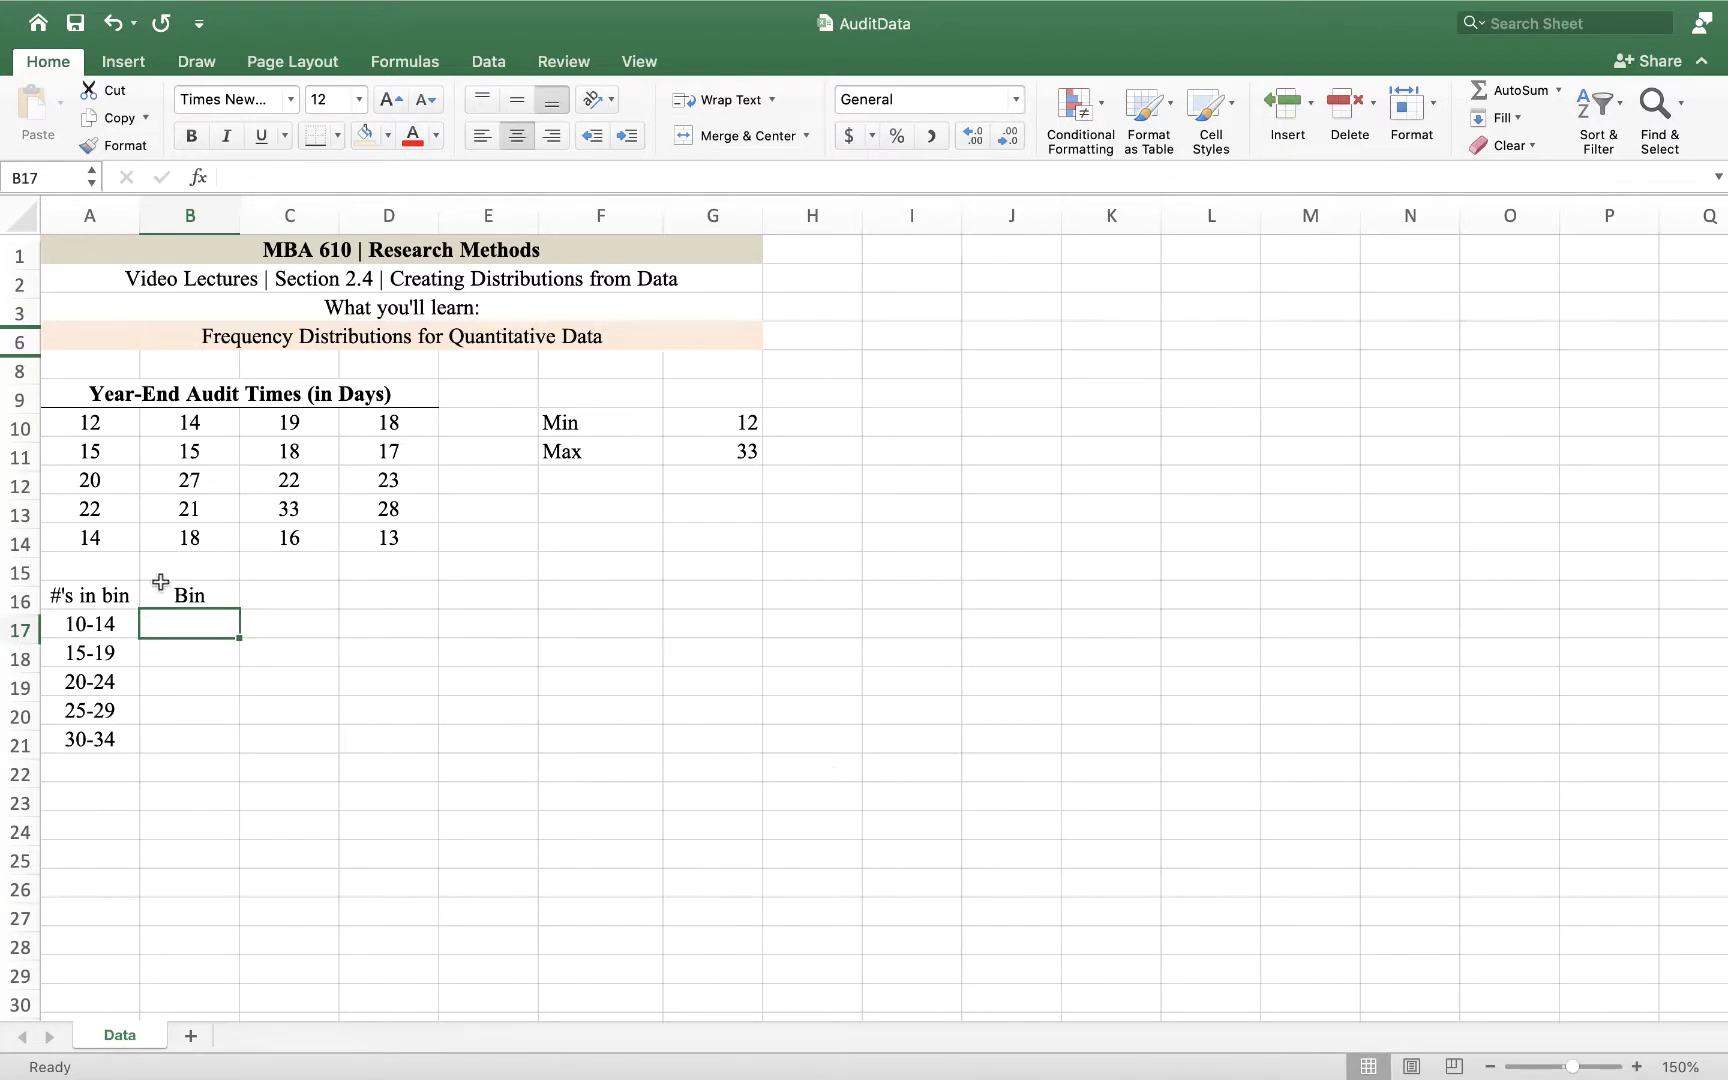
{"action": "left_click", "coordinate": [70, 626]}
{"action": "left_click_drag", "start_coordinate": [70, 626], "coordinate": [80, 742]}
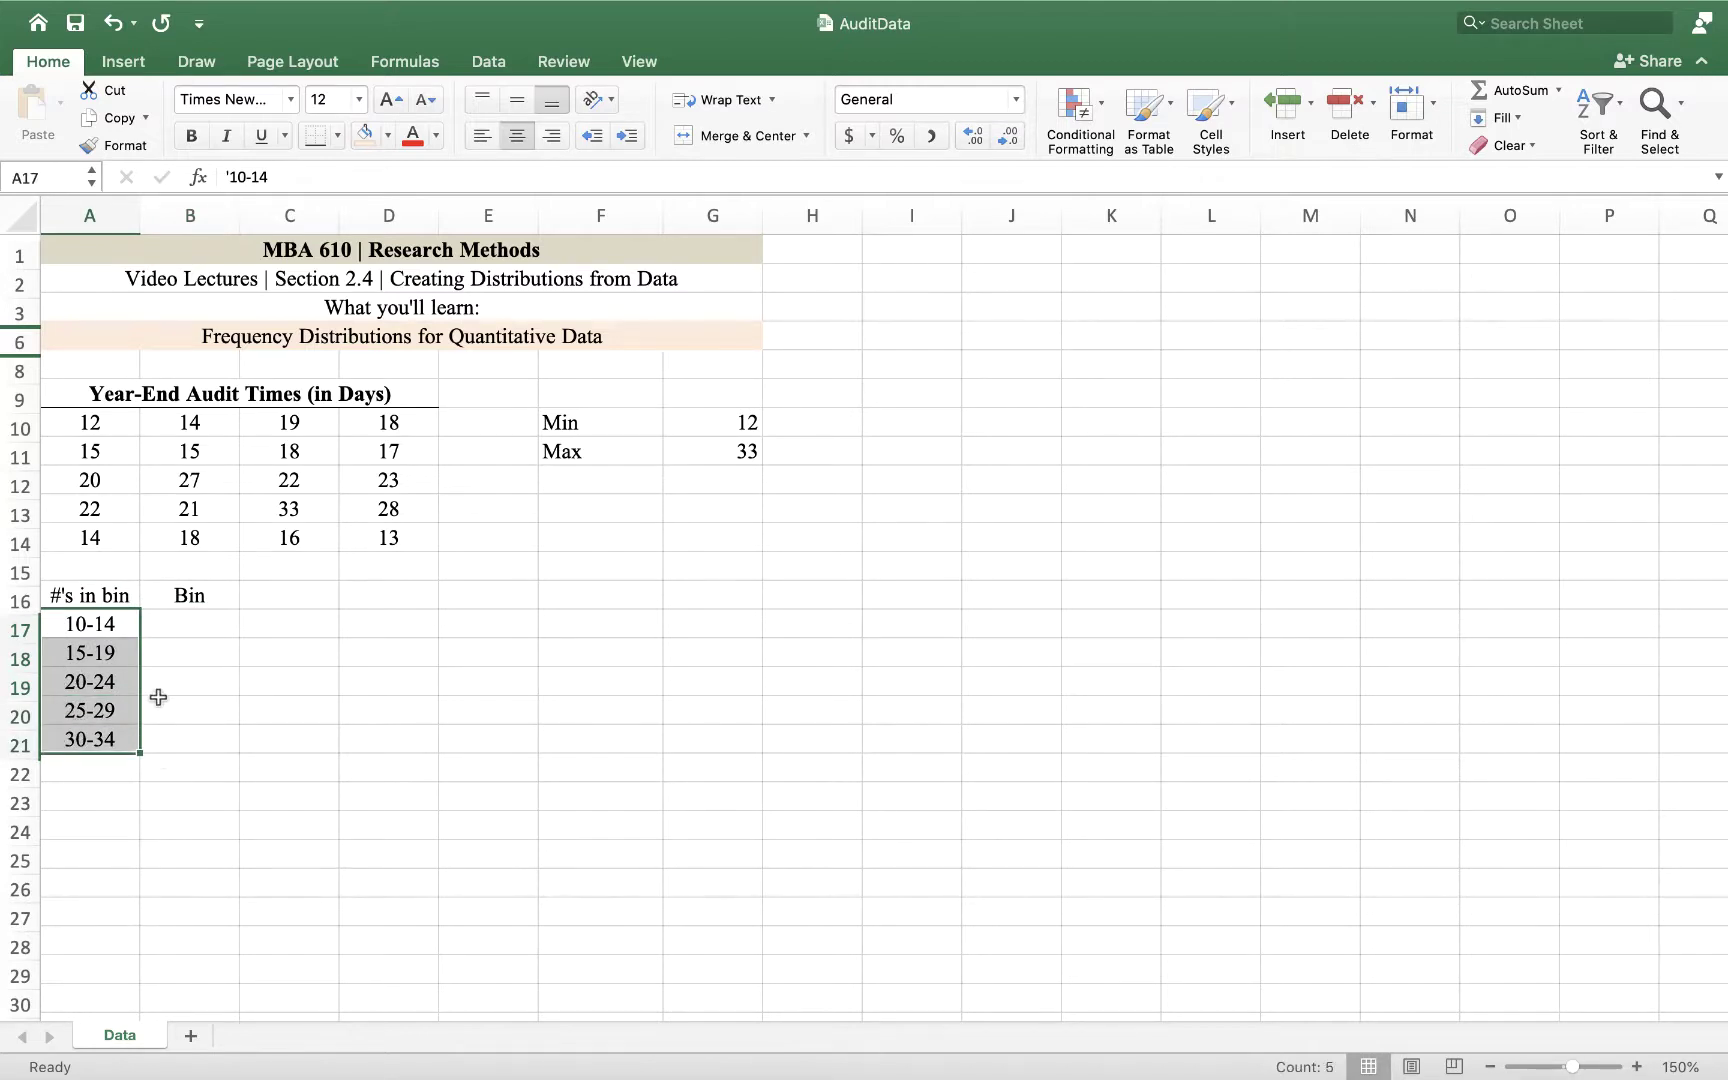
{"action": "left_click", "coordinate": [190, 625]}
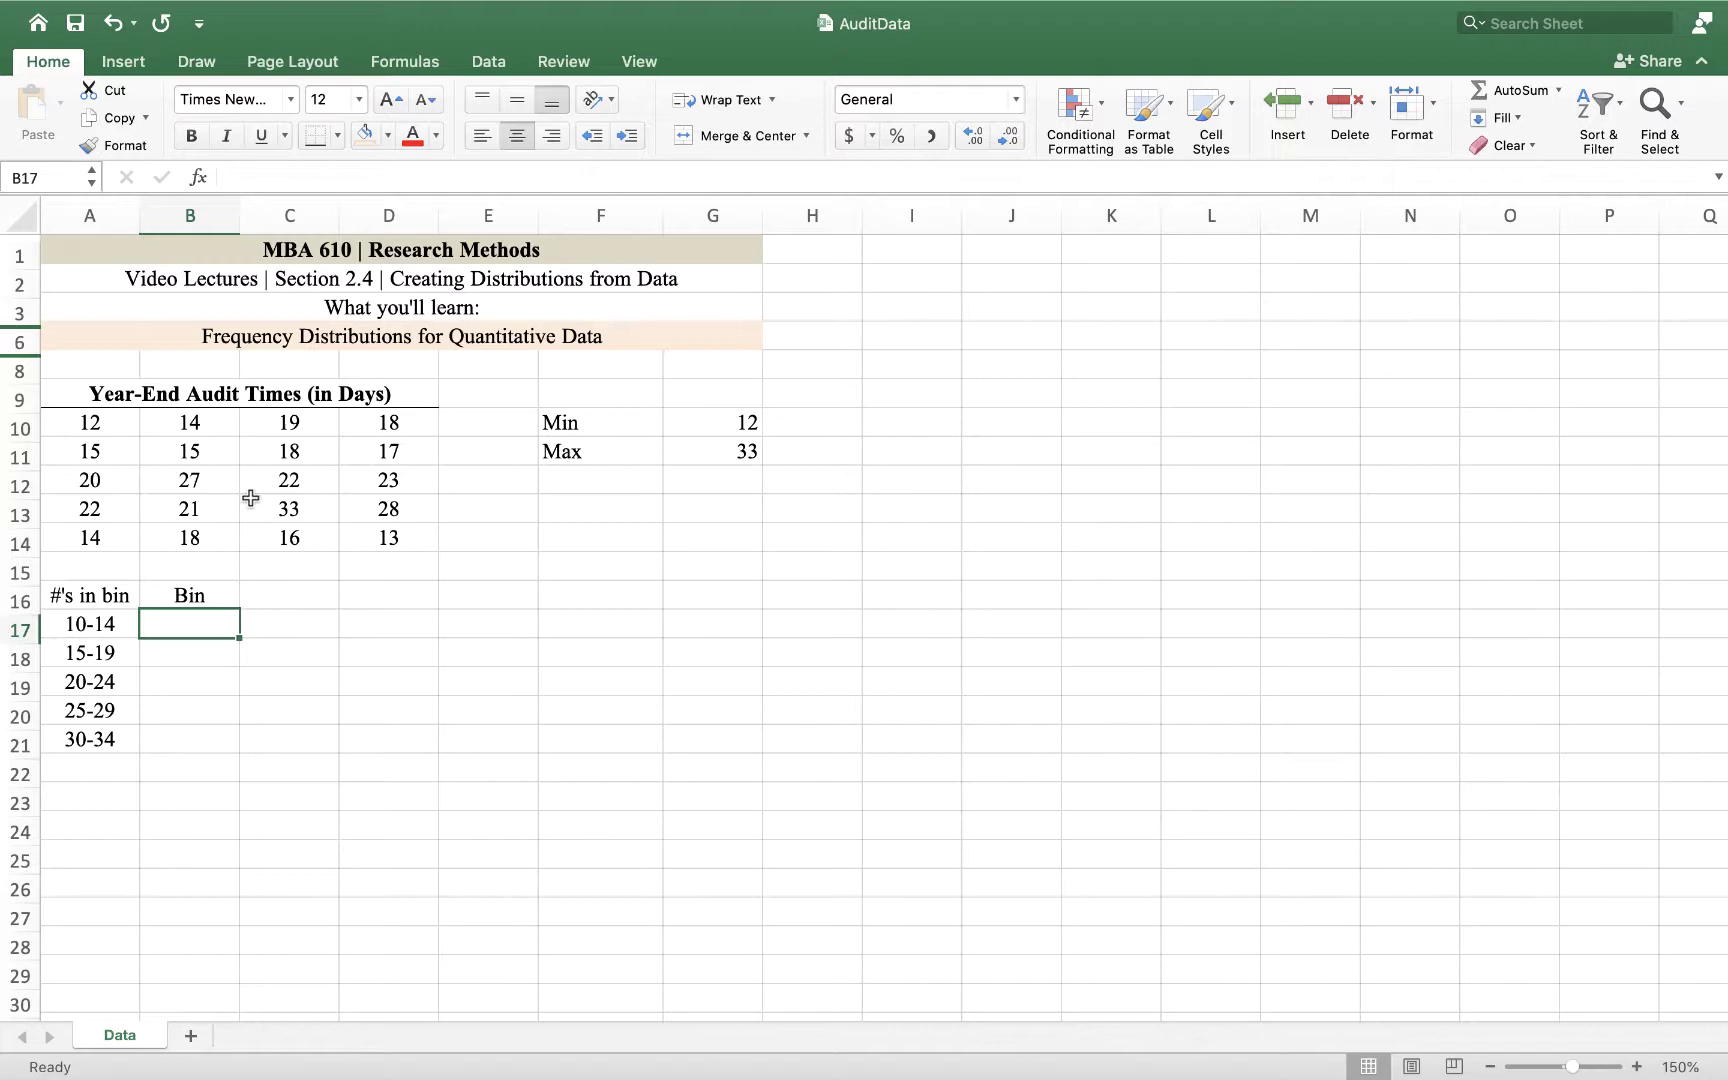
- Enter bin upper limits 14, 19, 24, 29 and 34 in B17:B21
{"action": "type", "text": "14"}
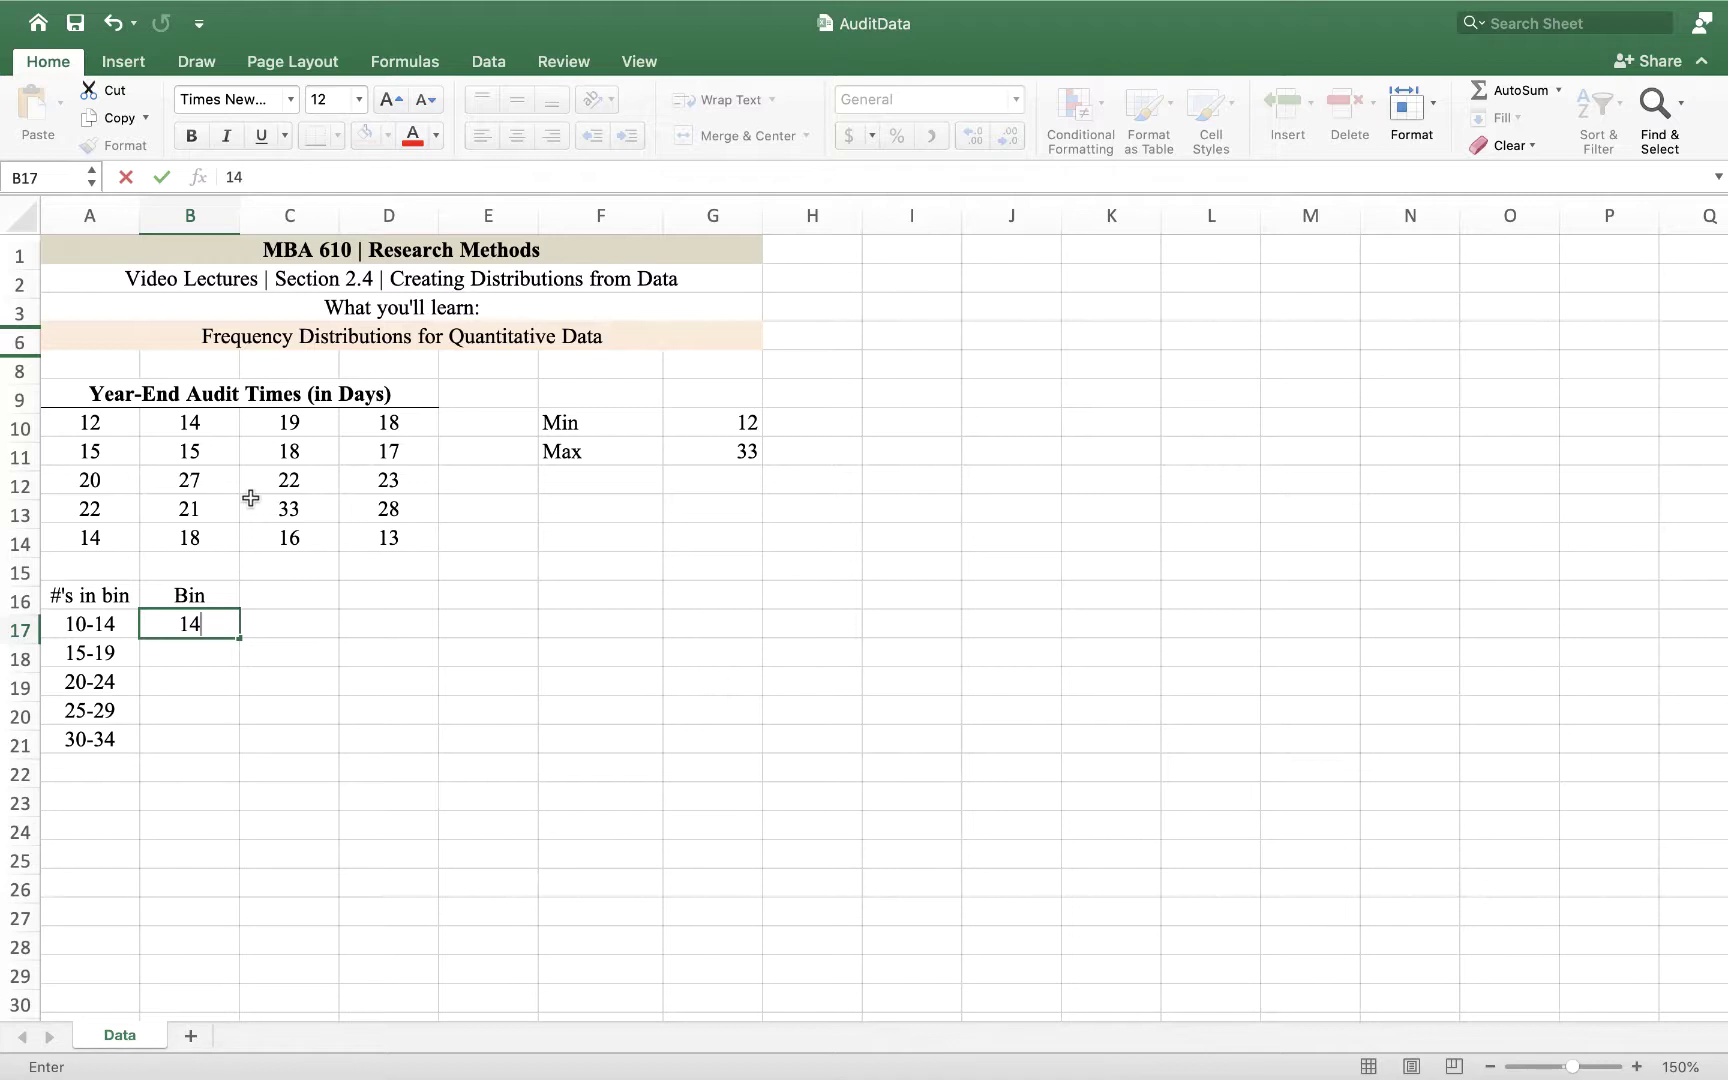
{"action": "key", "text": "Return"}
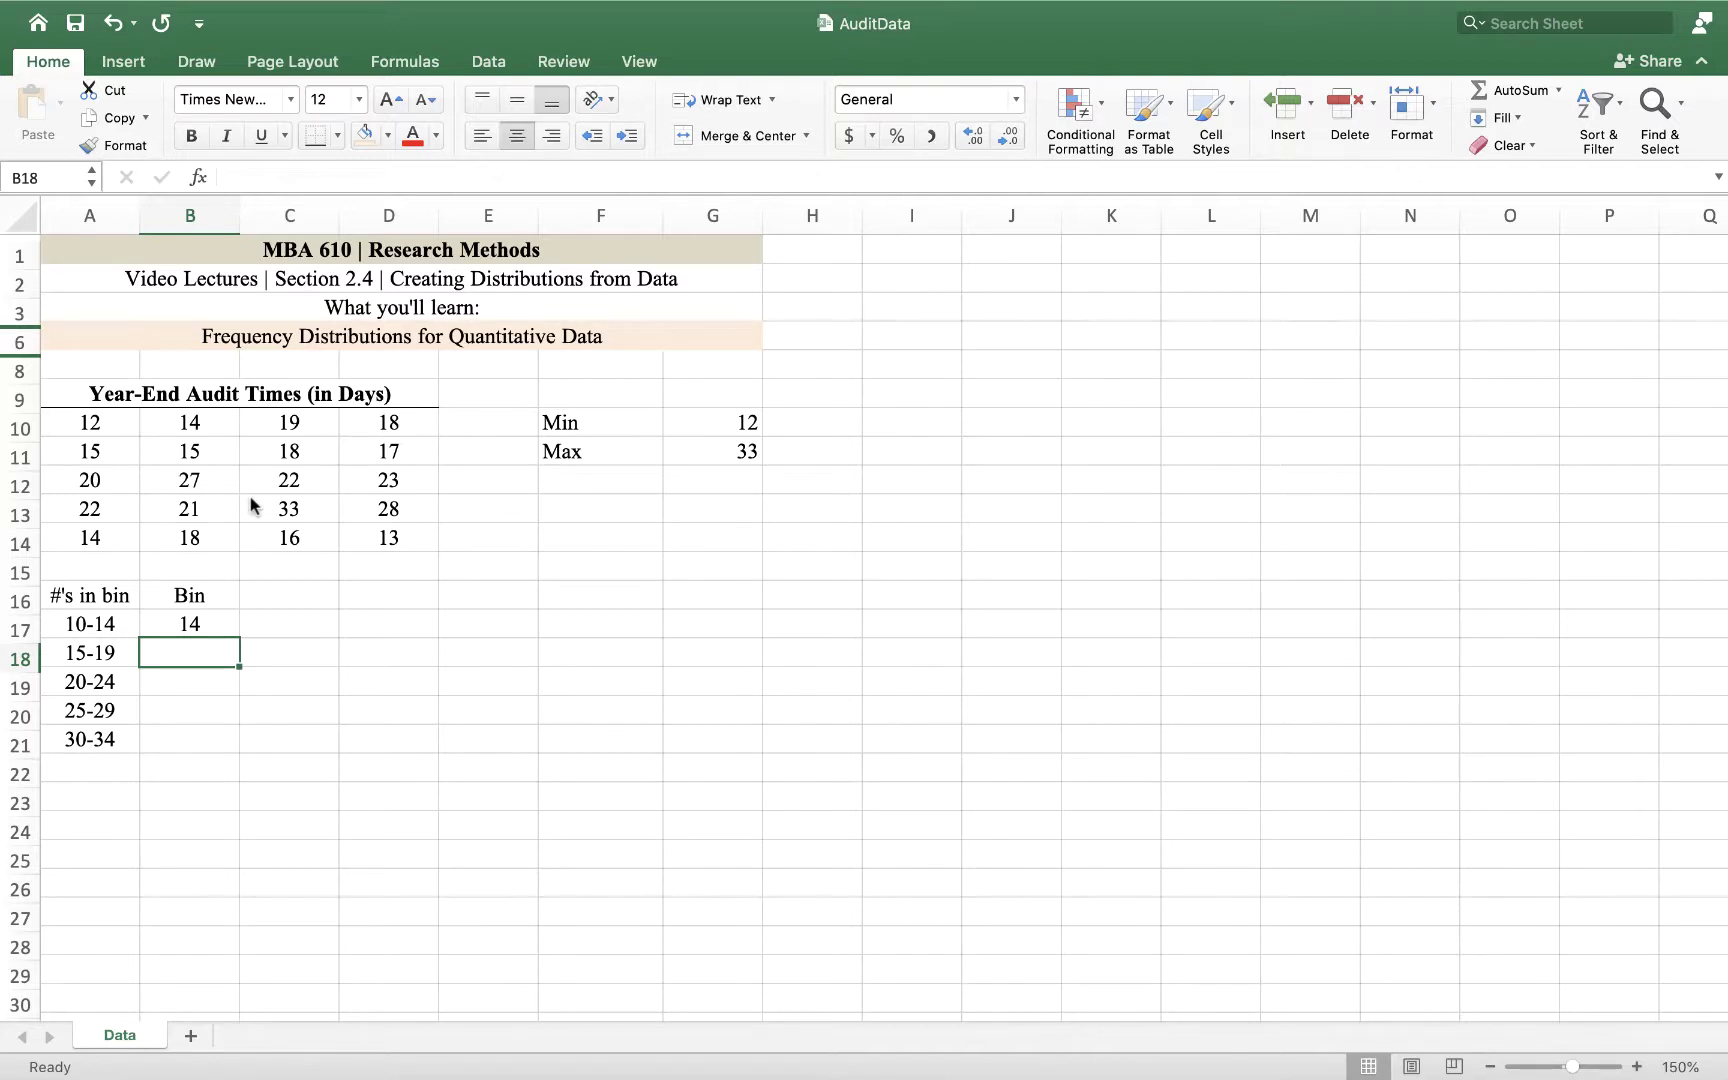
{"action": "type", "text": "19"}
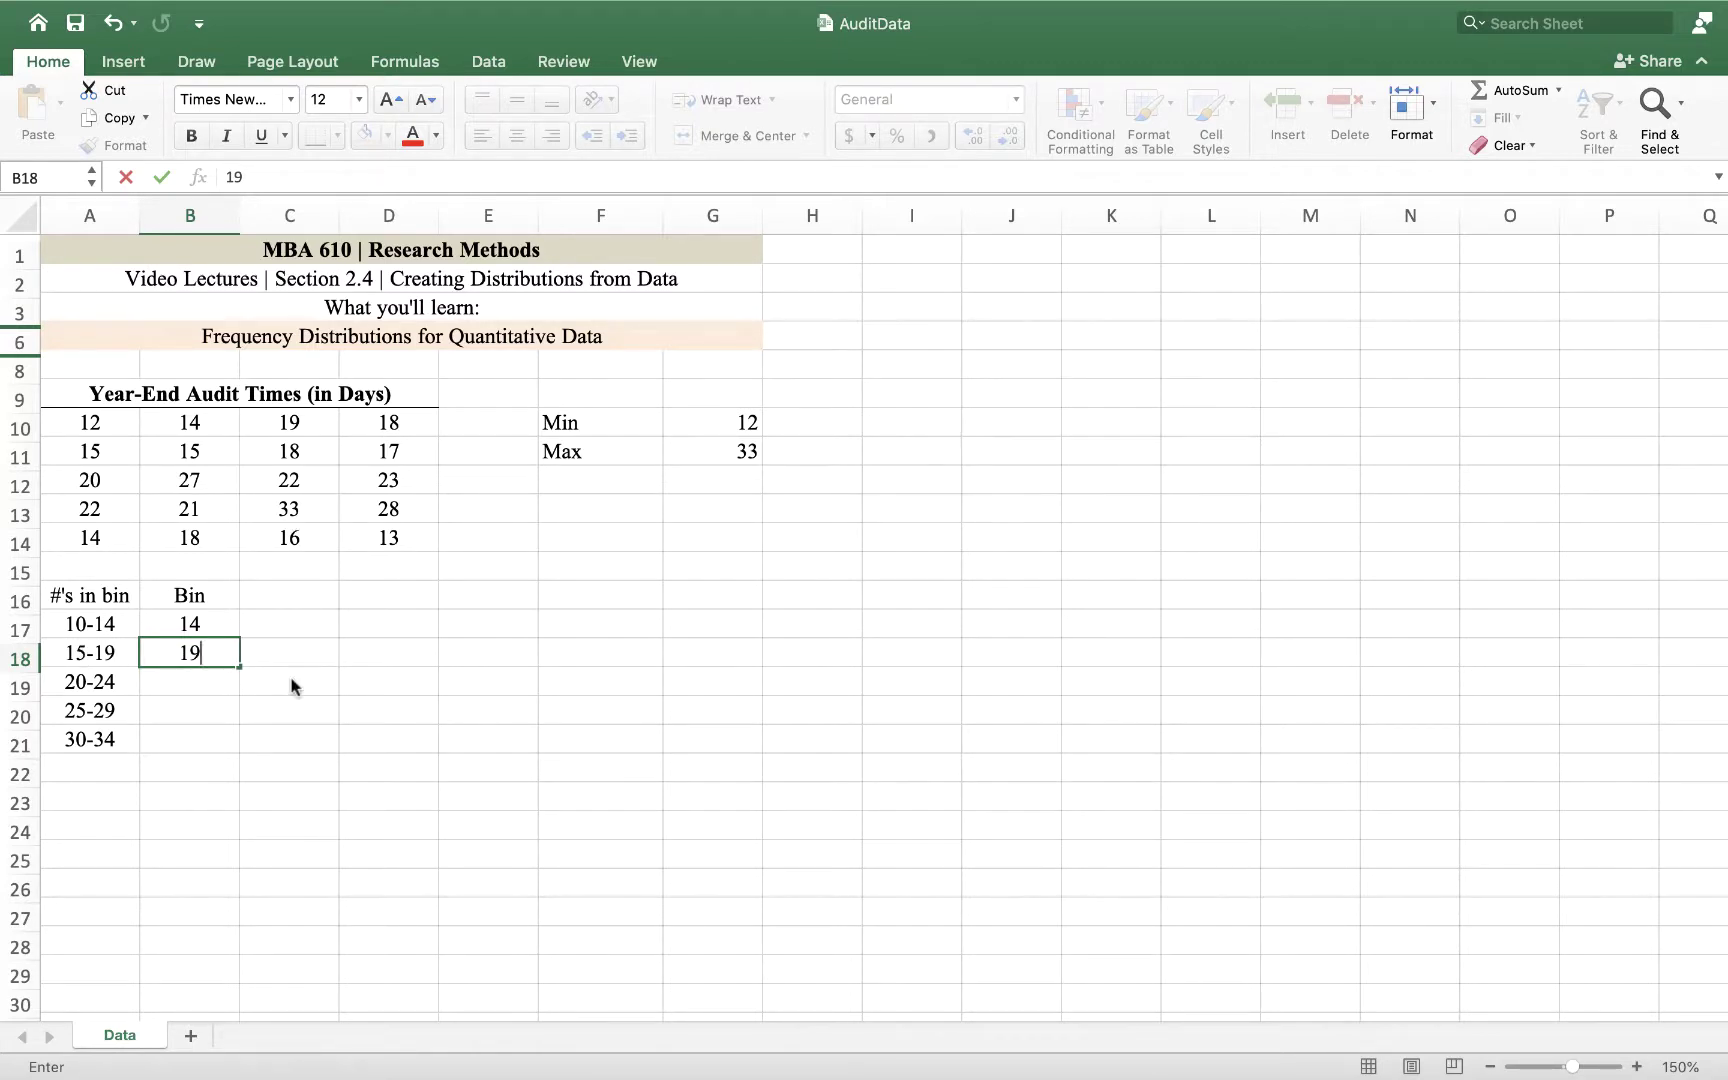
{"action": "key", "text": "Return"}
{"action": "type", "text": "24"}
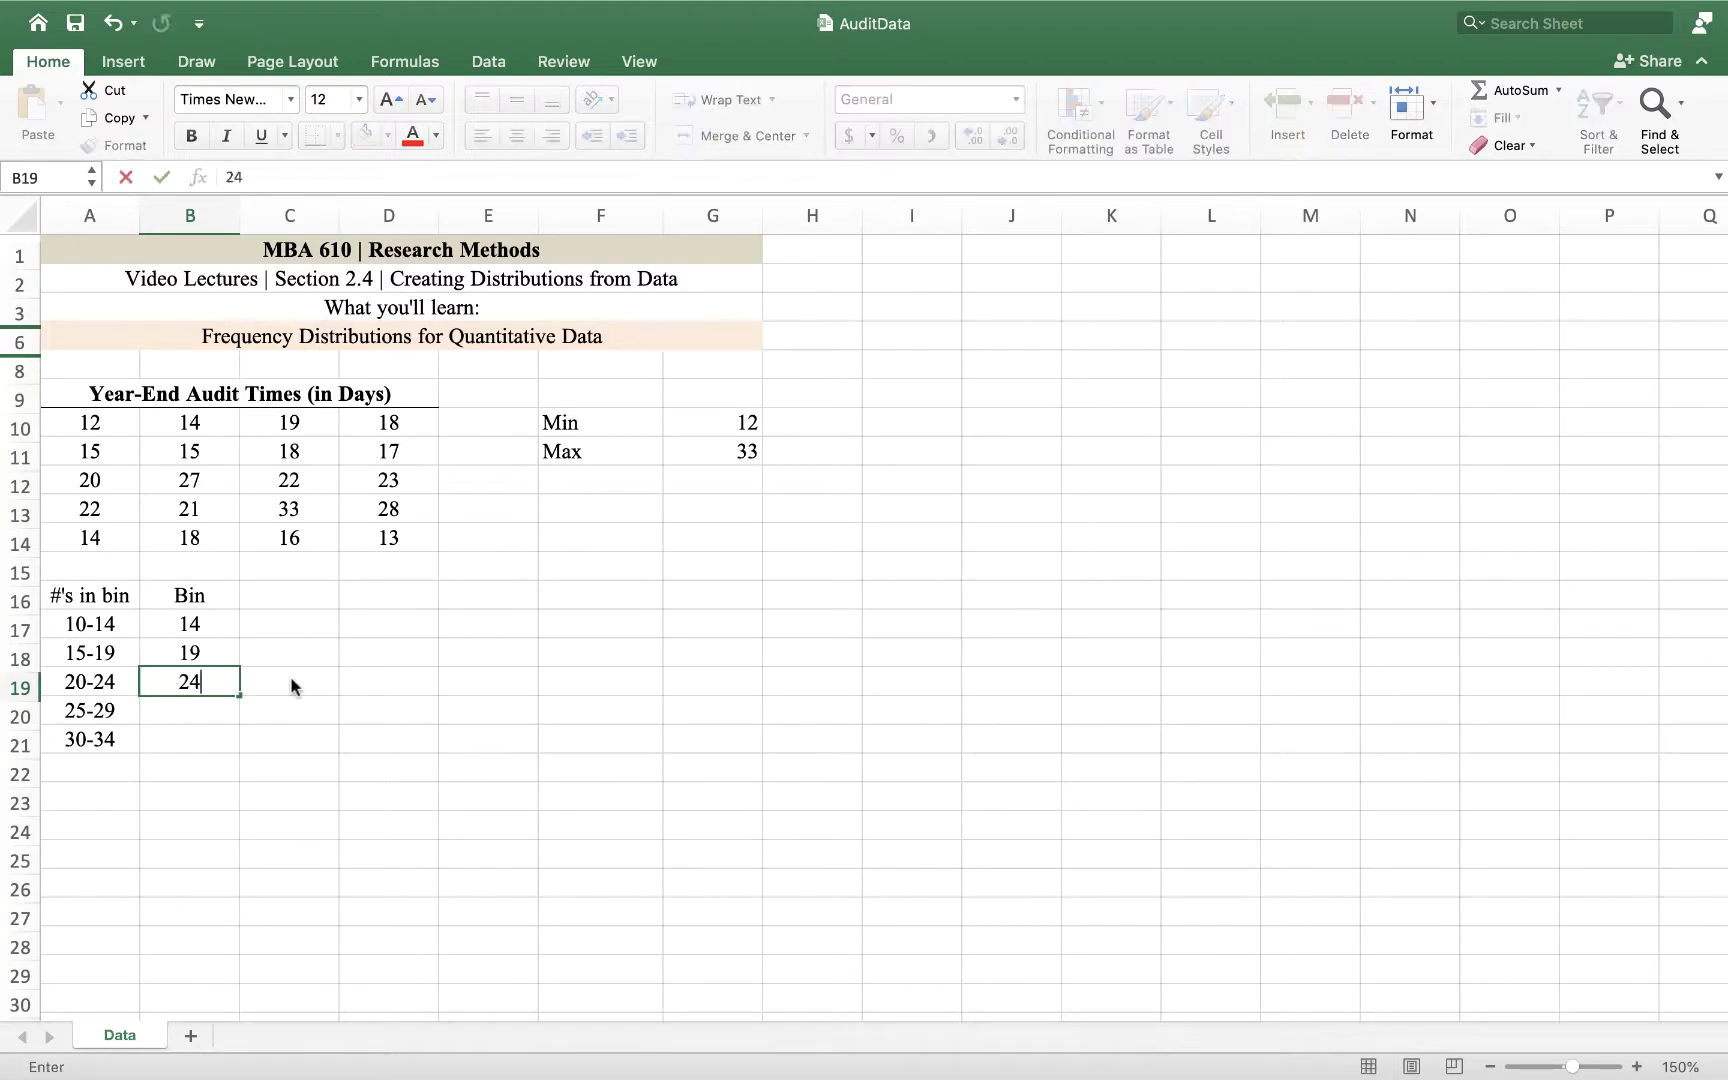
{"action": "key", "text": "Return"}
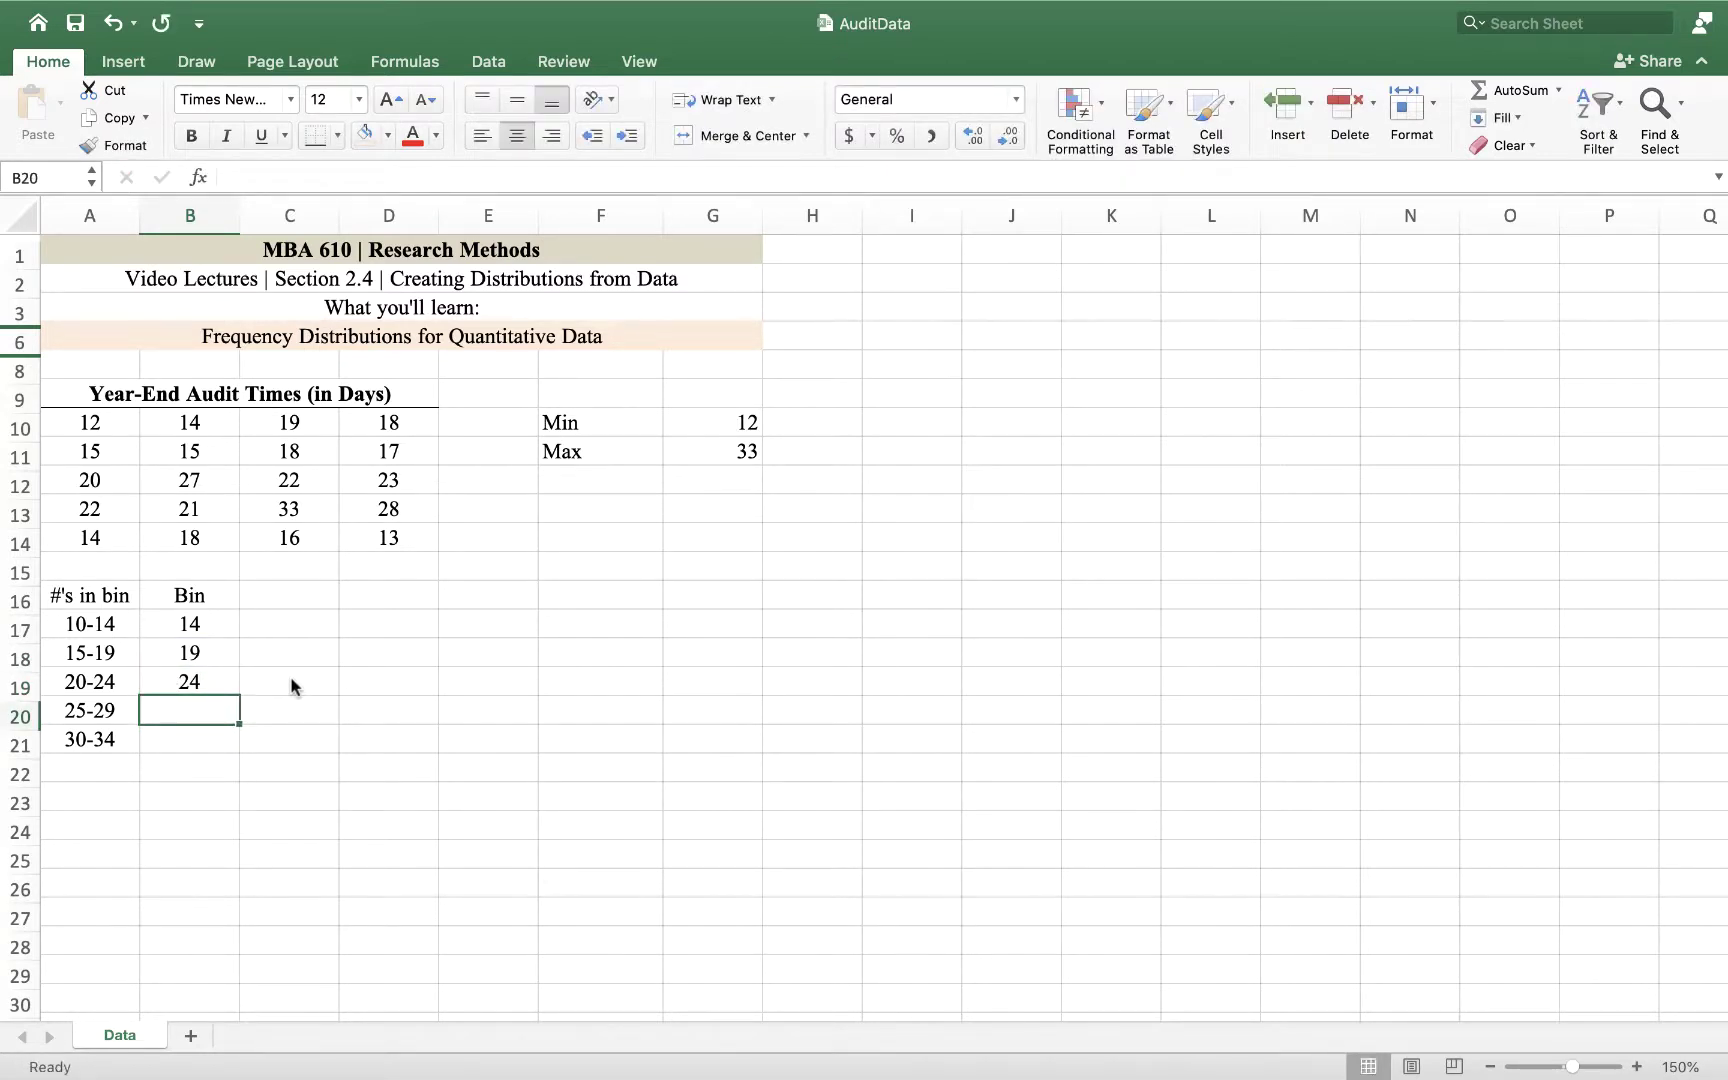
{"action": "type", "text": "29"}
{"action": "key", "text": "Return"}
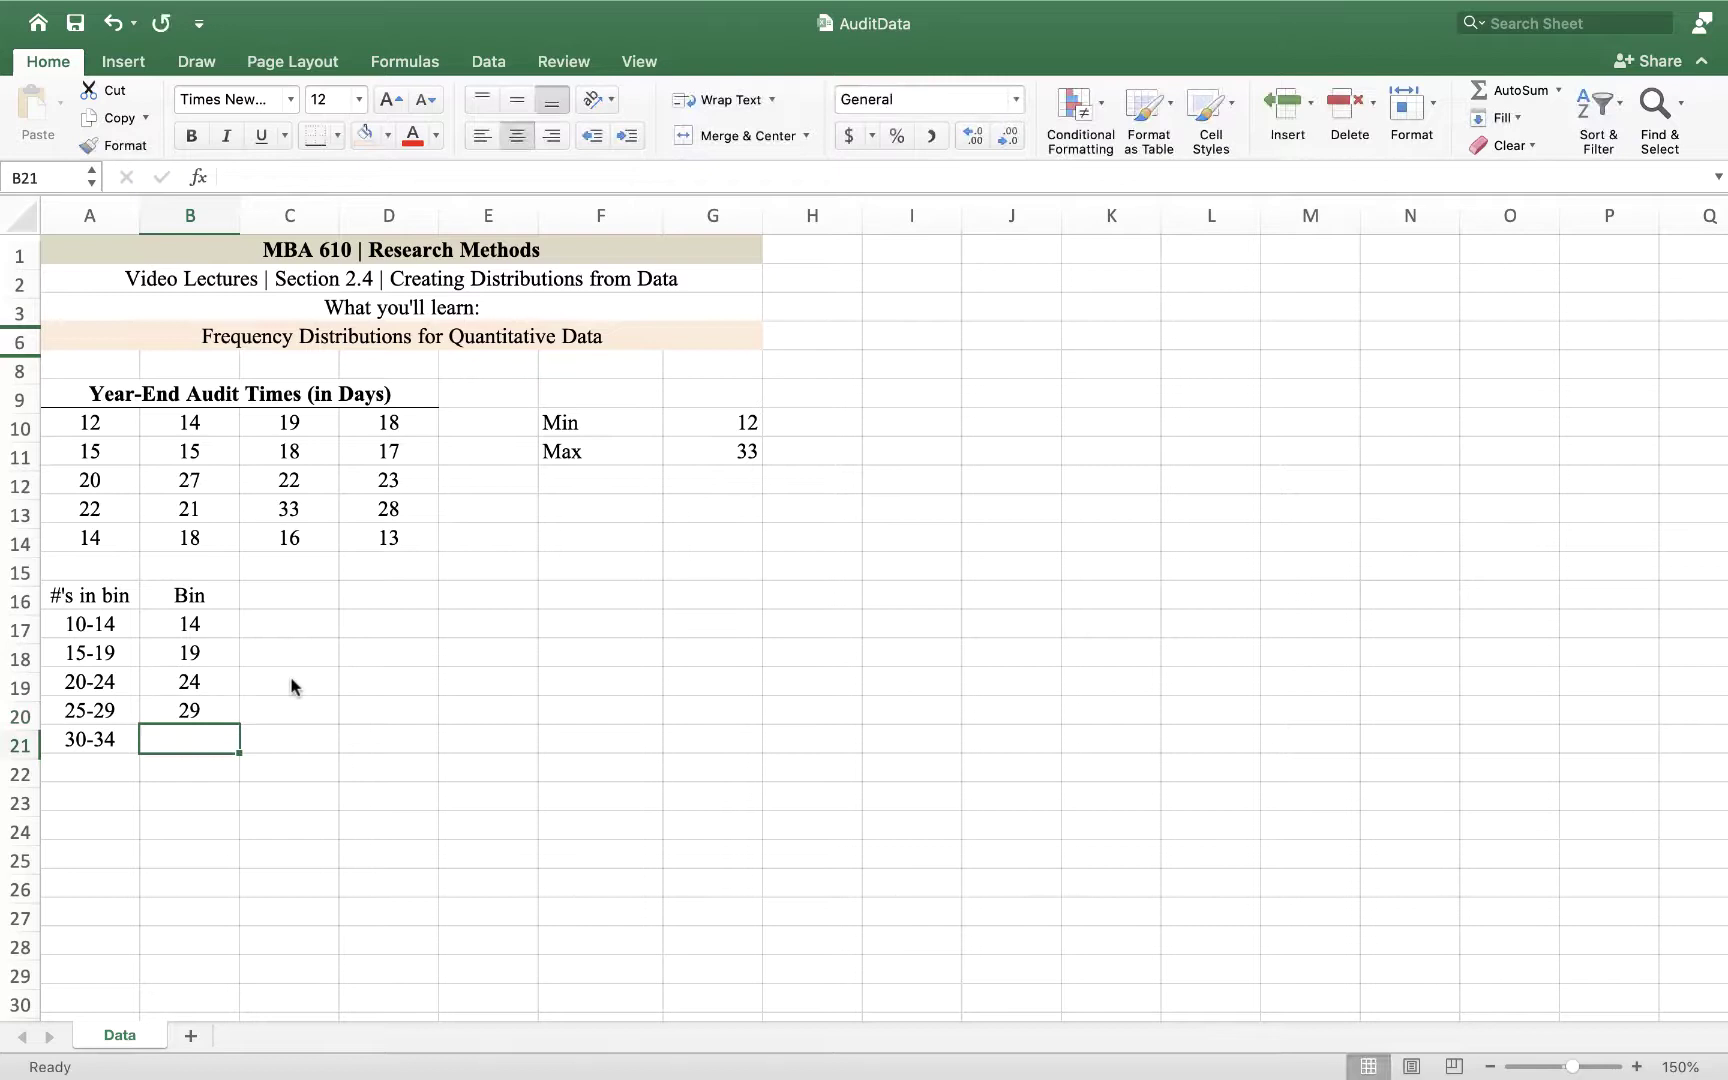
{"action": "type", "text": "34"}
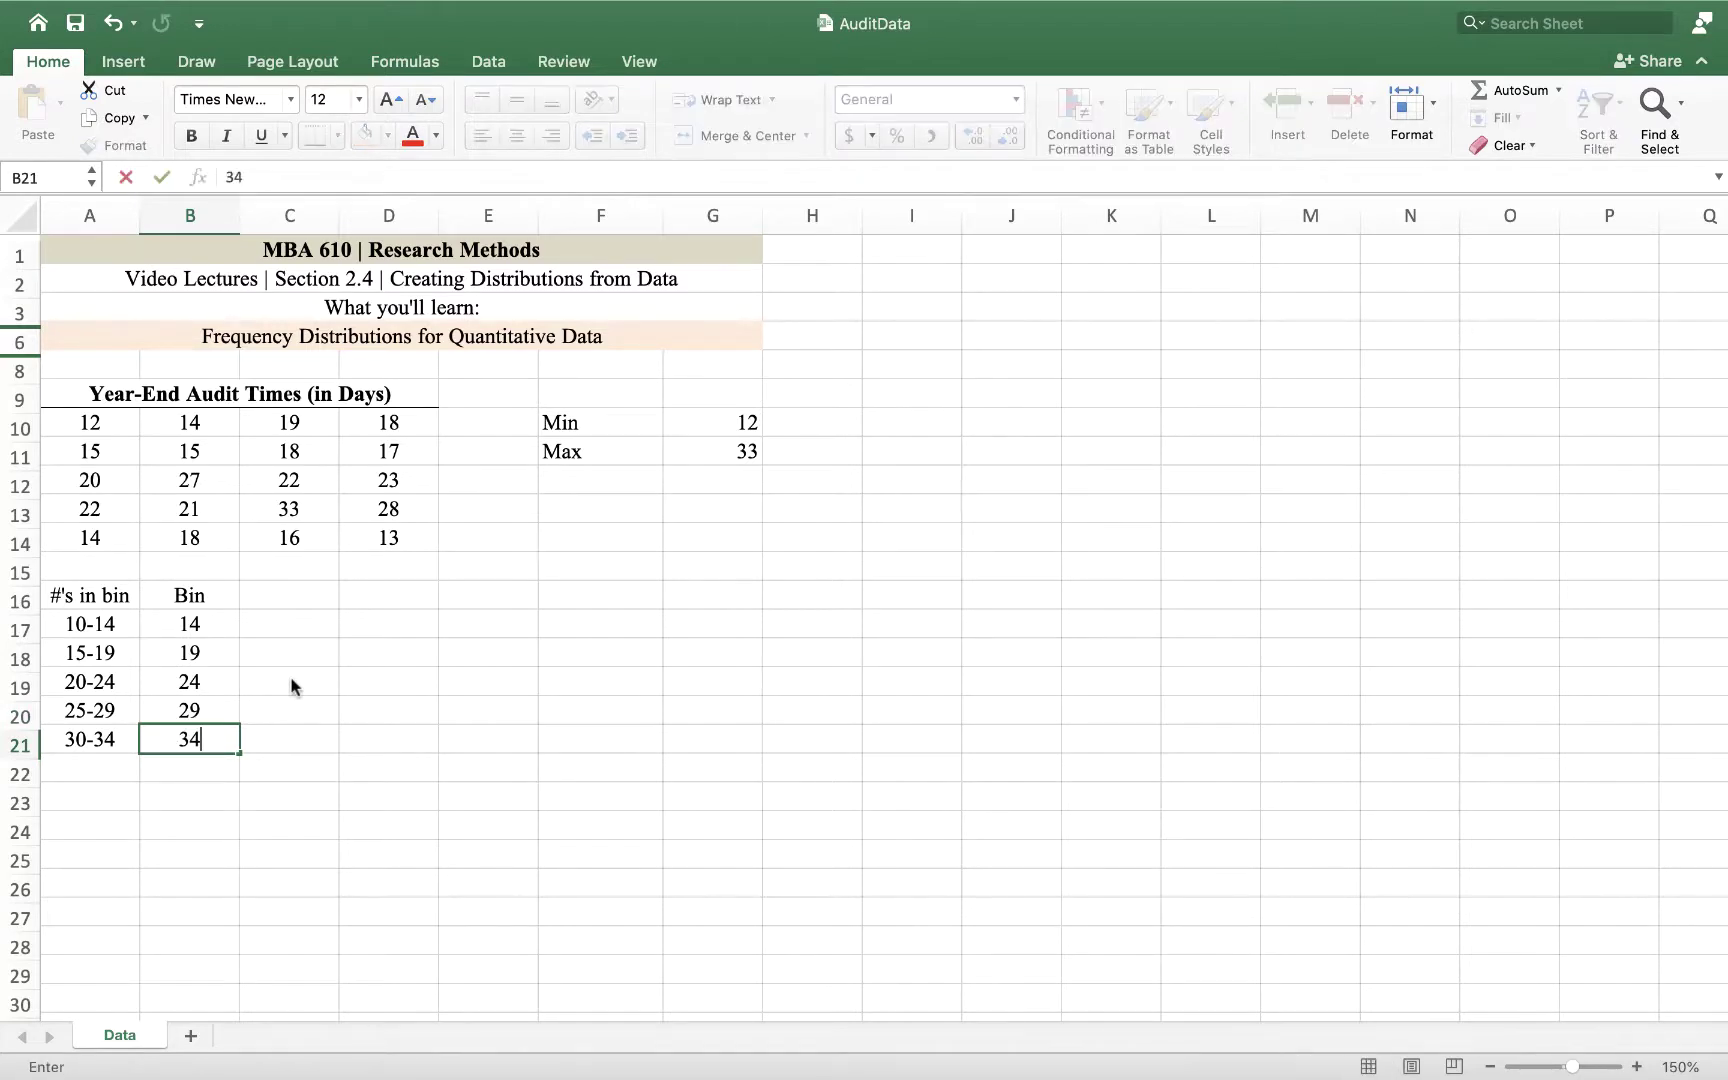
{"action": "key", "text": "Return"}
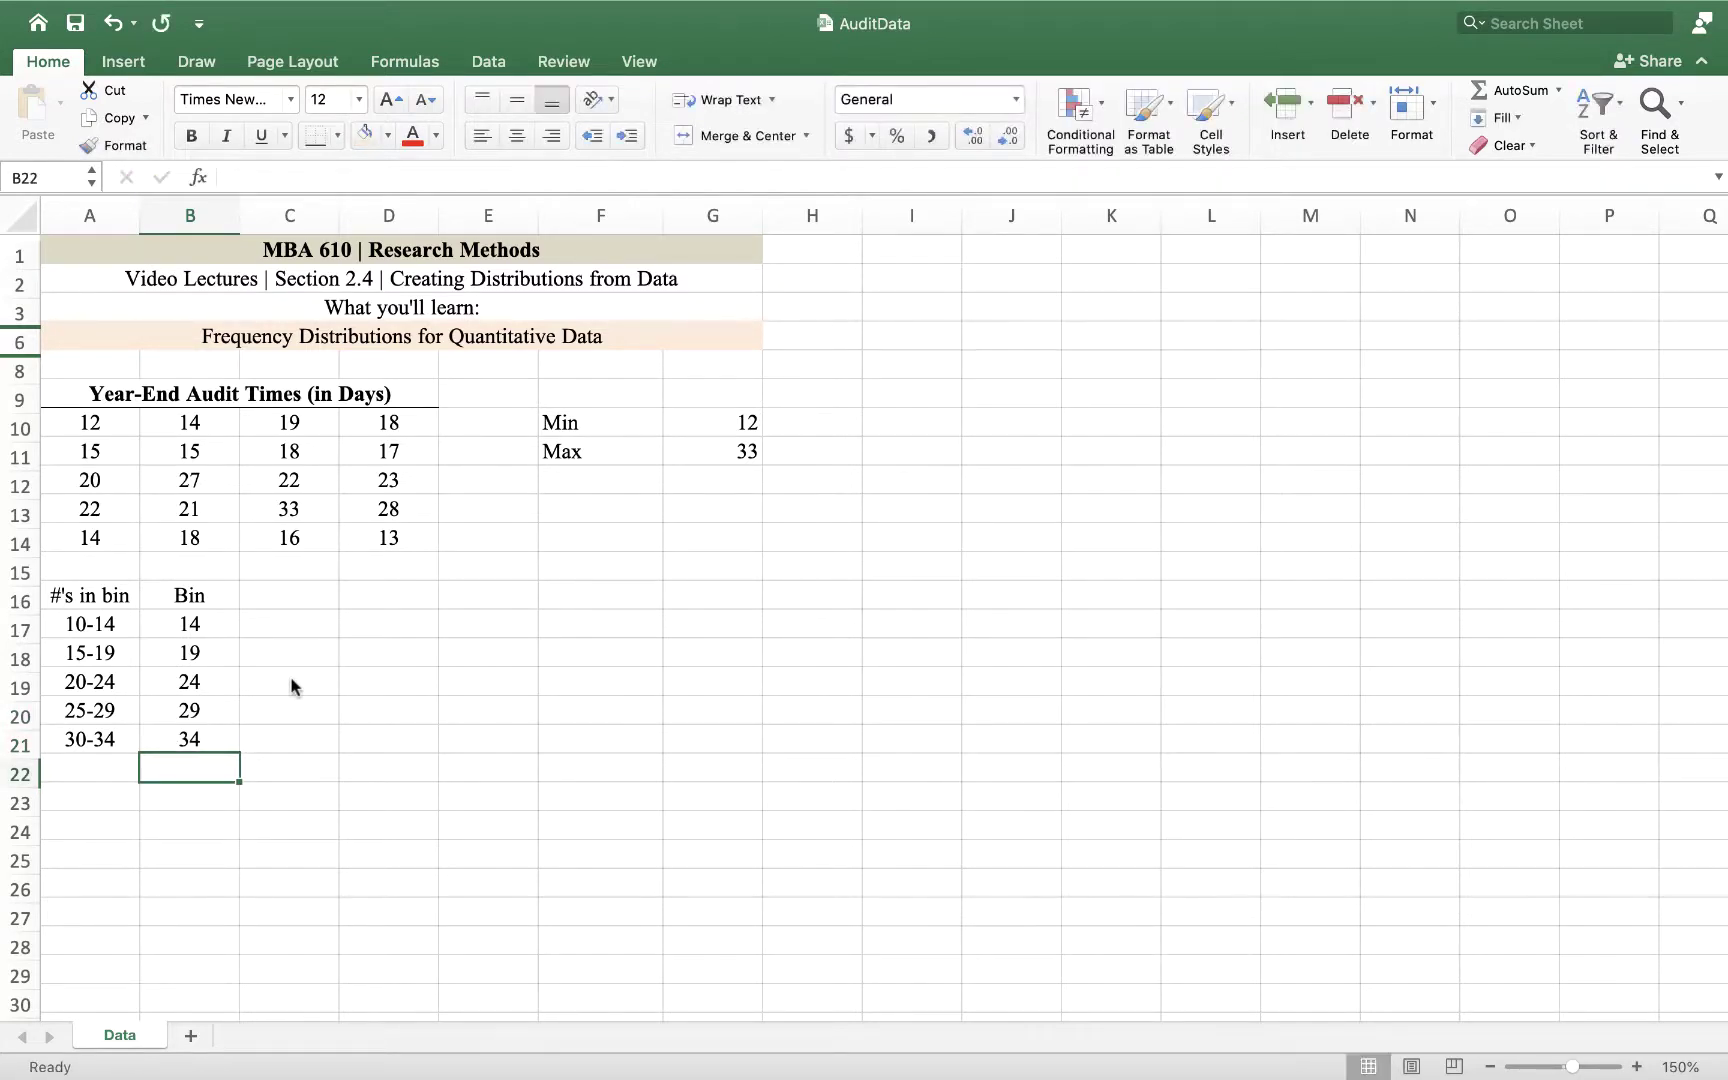
- Type the heading Frequency into cell C16
{"action": "left_click", "coordinate": [292, 598]}
{"action": "type", "text": "F"}
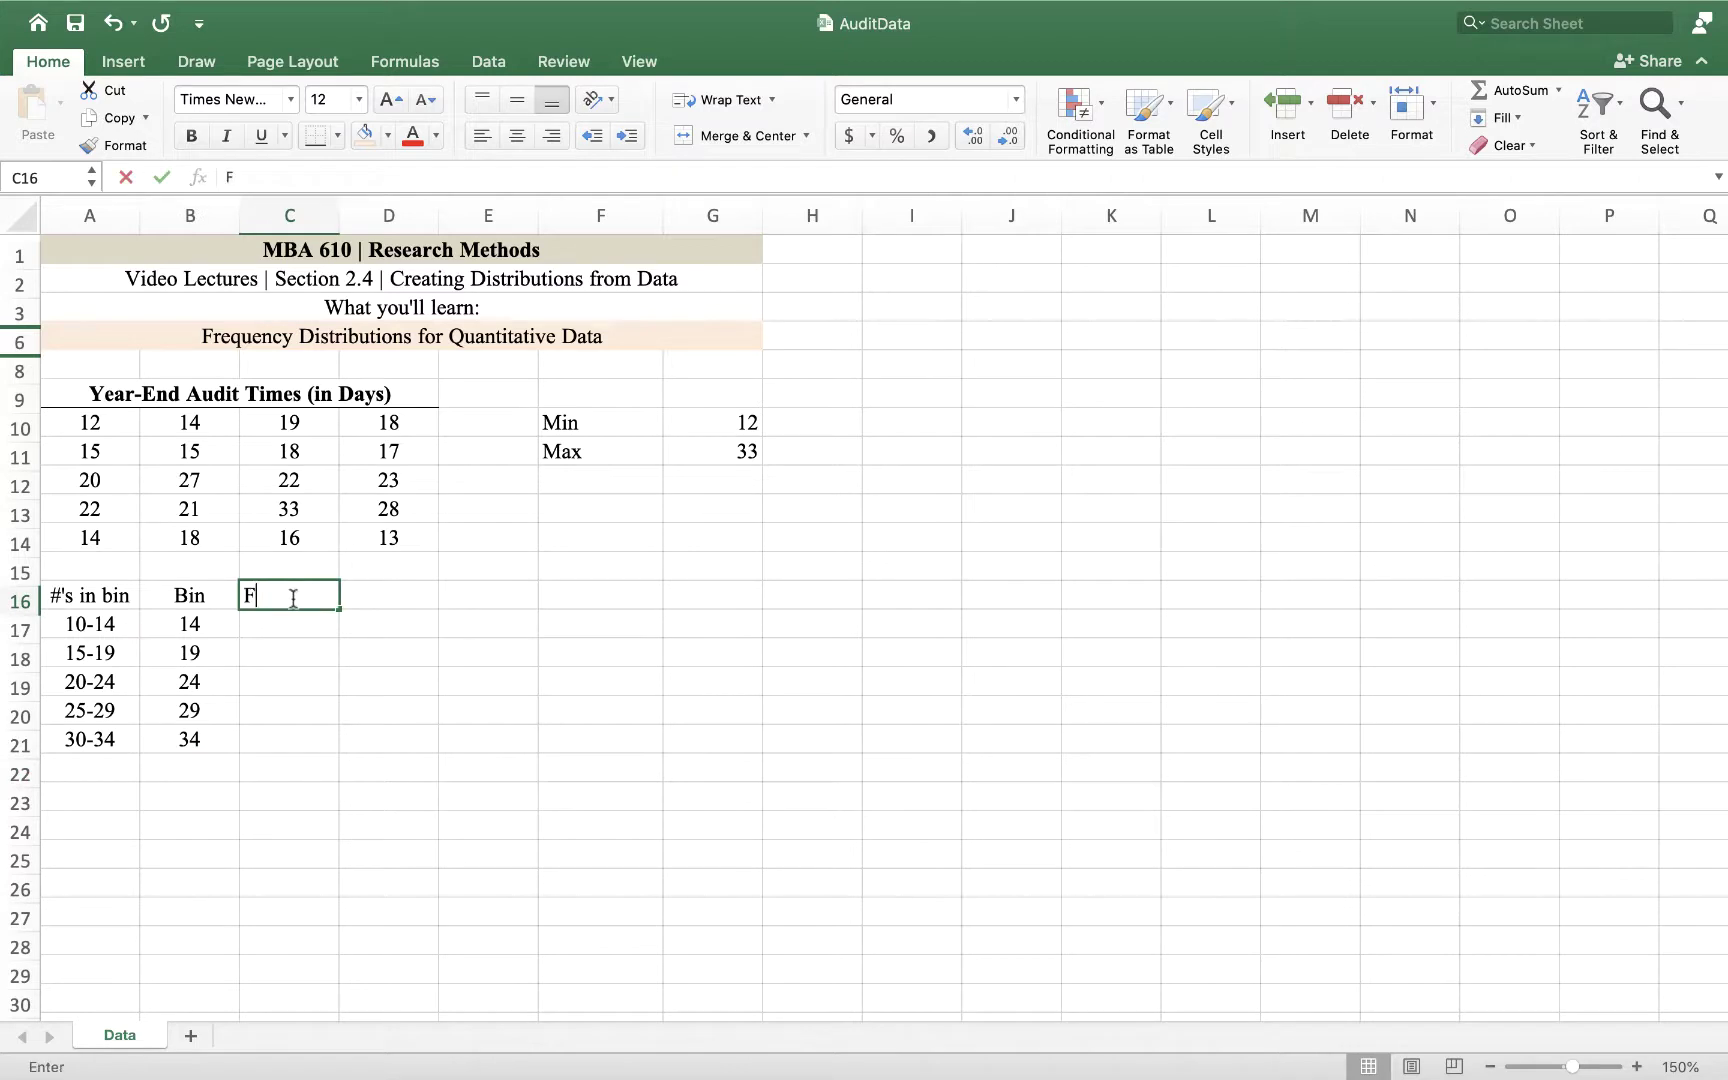
{"action": "type", "text": "requency"}
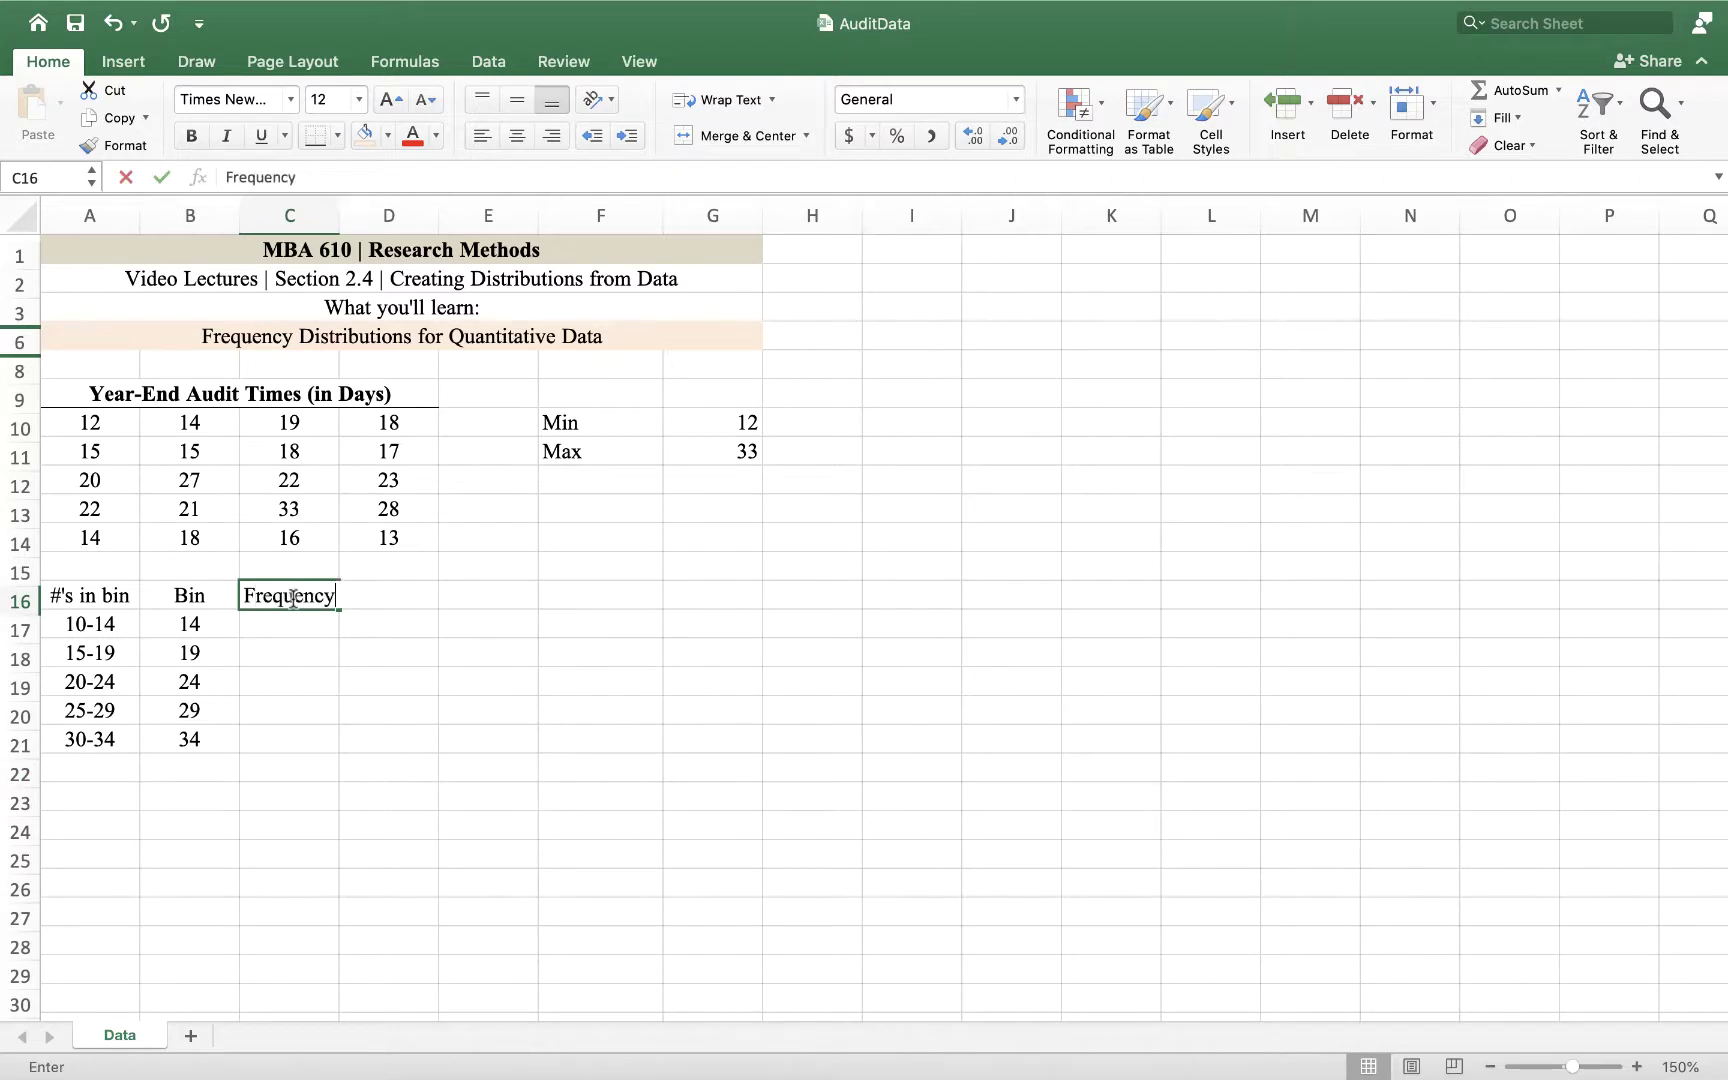
{"action": "key", "text": "Return"}
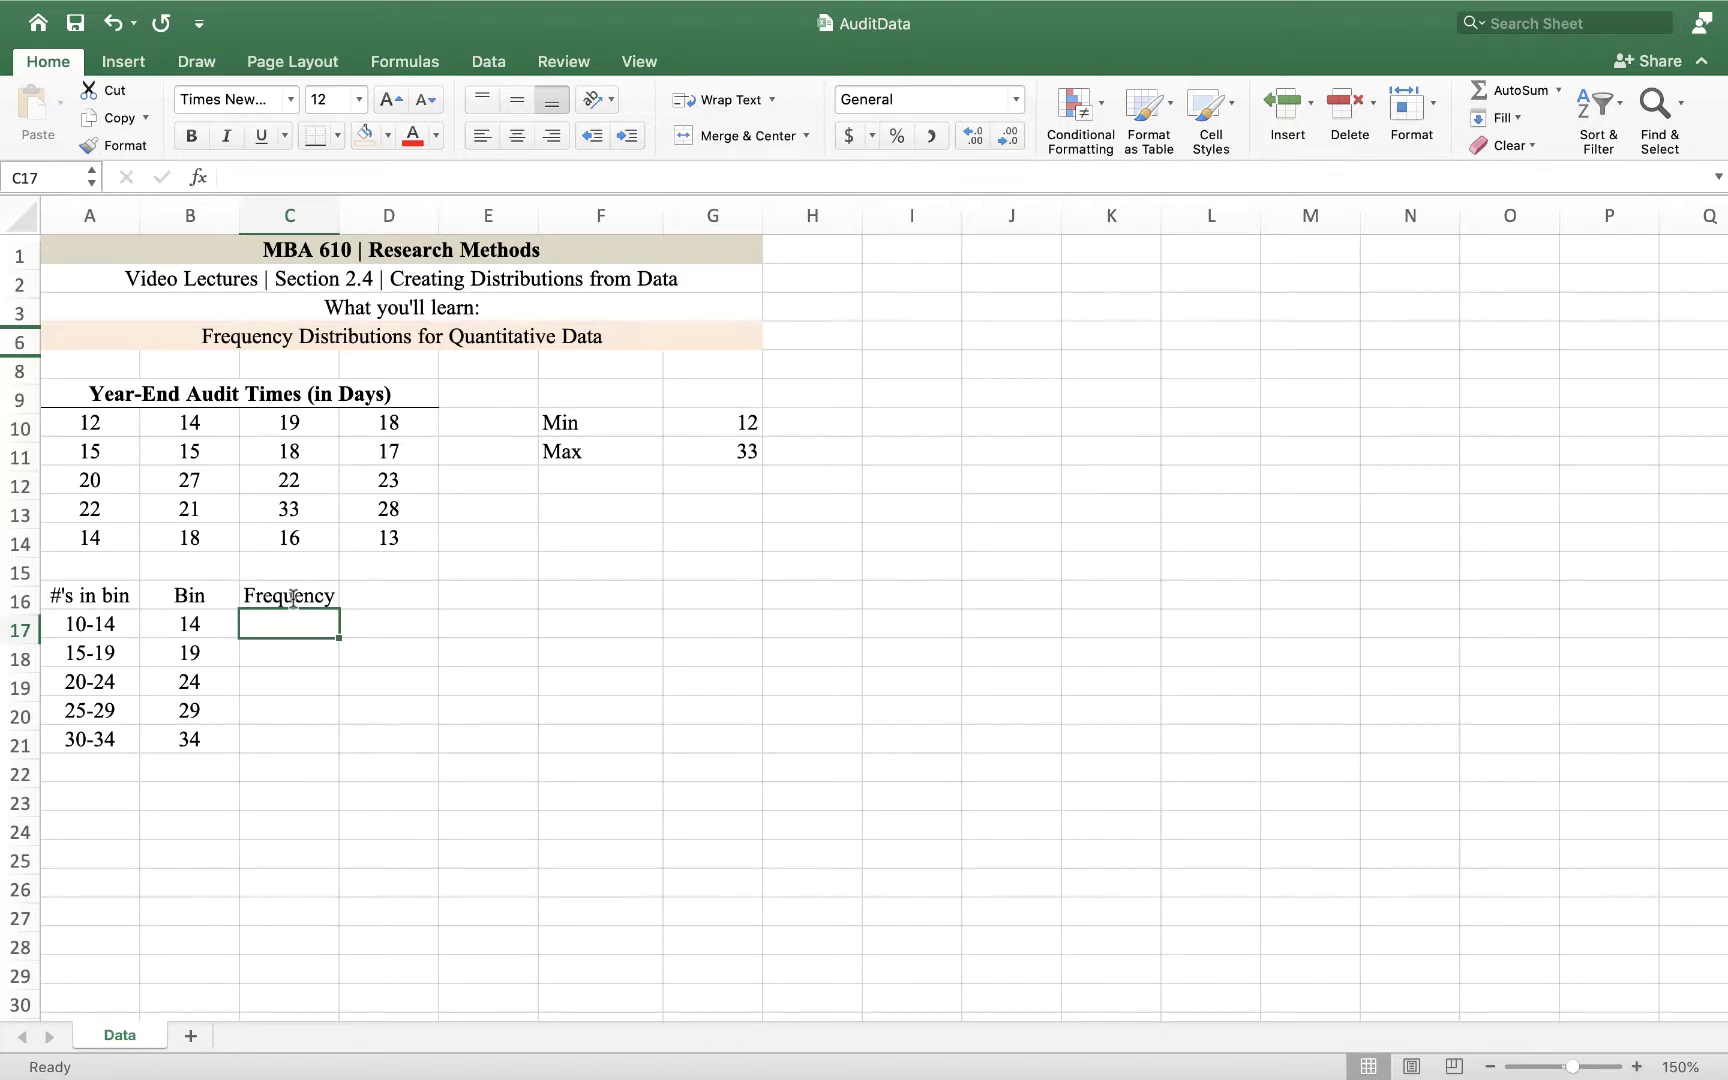
- Enter =FREQUENCY(A10:D14,B17:B21) as an array formula in C17:C21, giving 4, 8, 5, 2, 1
{"action": "left_click", "coordinate": [511, 935]}
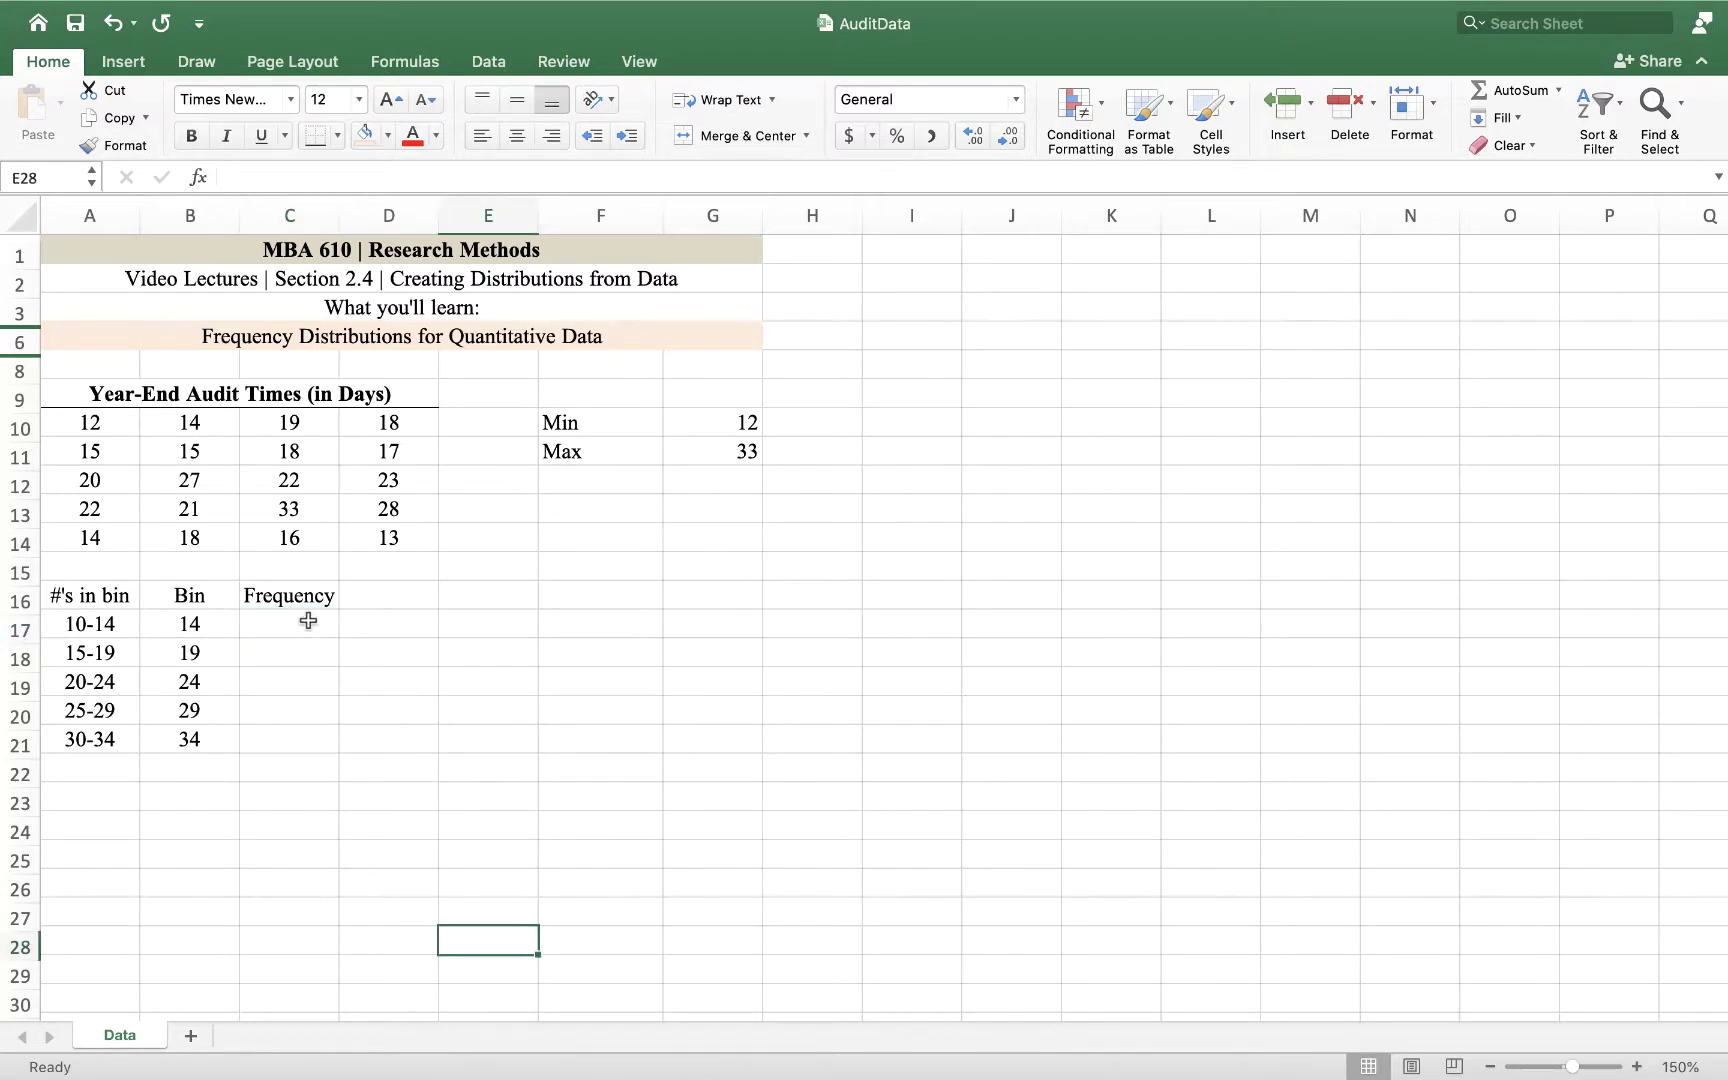
{"action": "left_click_drag", "start_coordinate": [308, 621], "coordinate": [286, 732]}
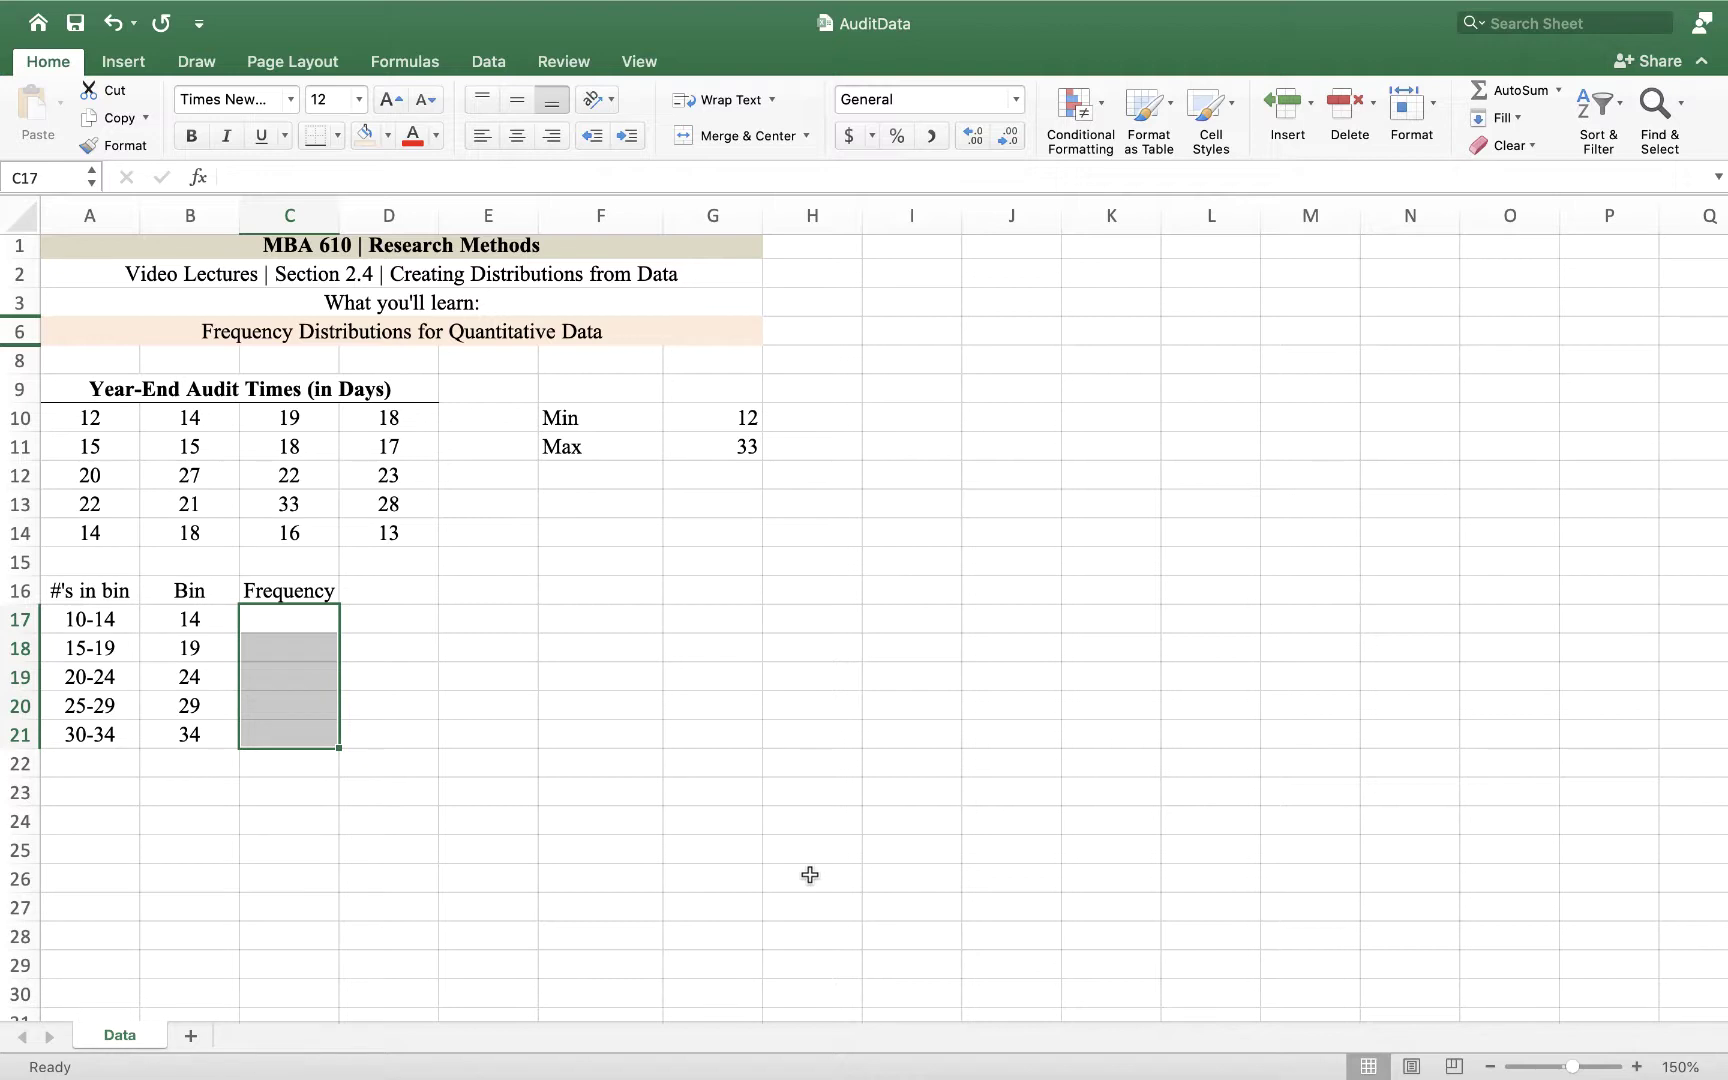
{"action": "type", "text": "=freq"}
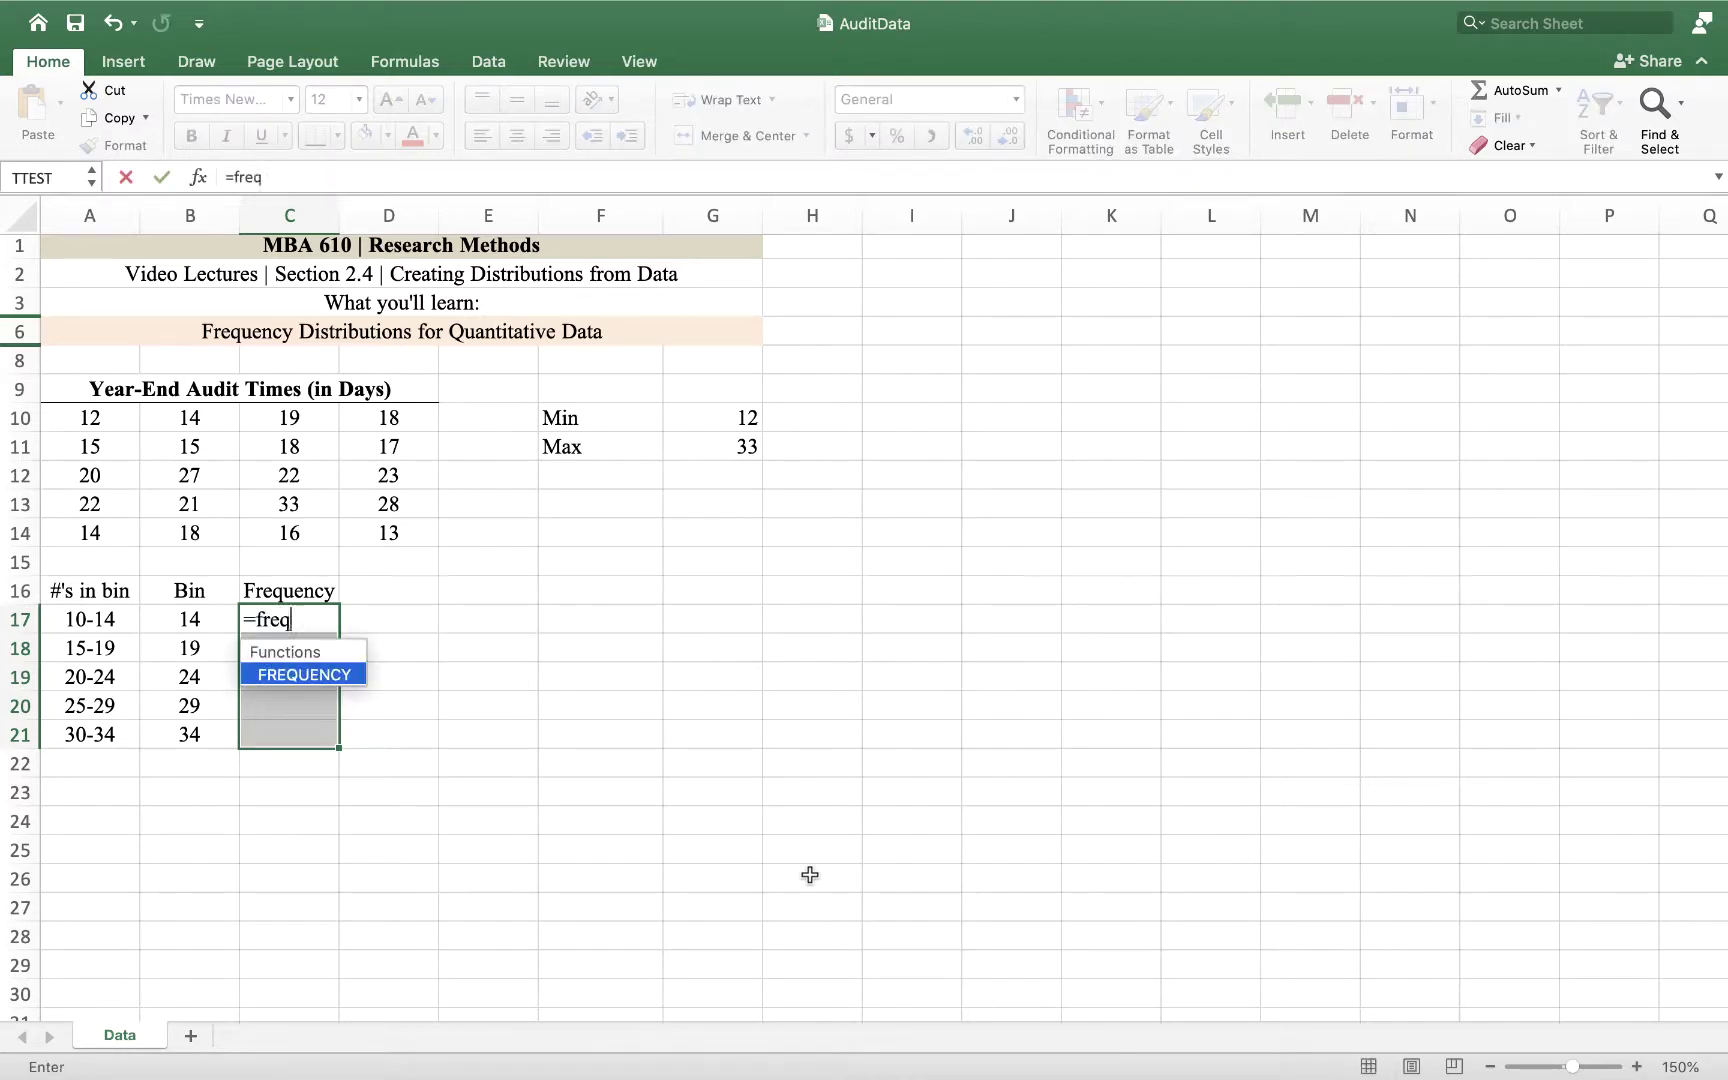
{"action": "type", "text": "uency("}
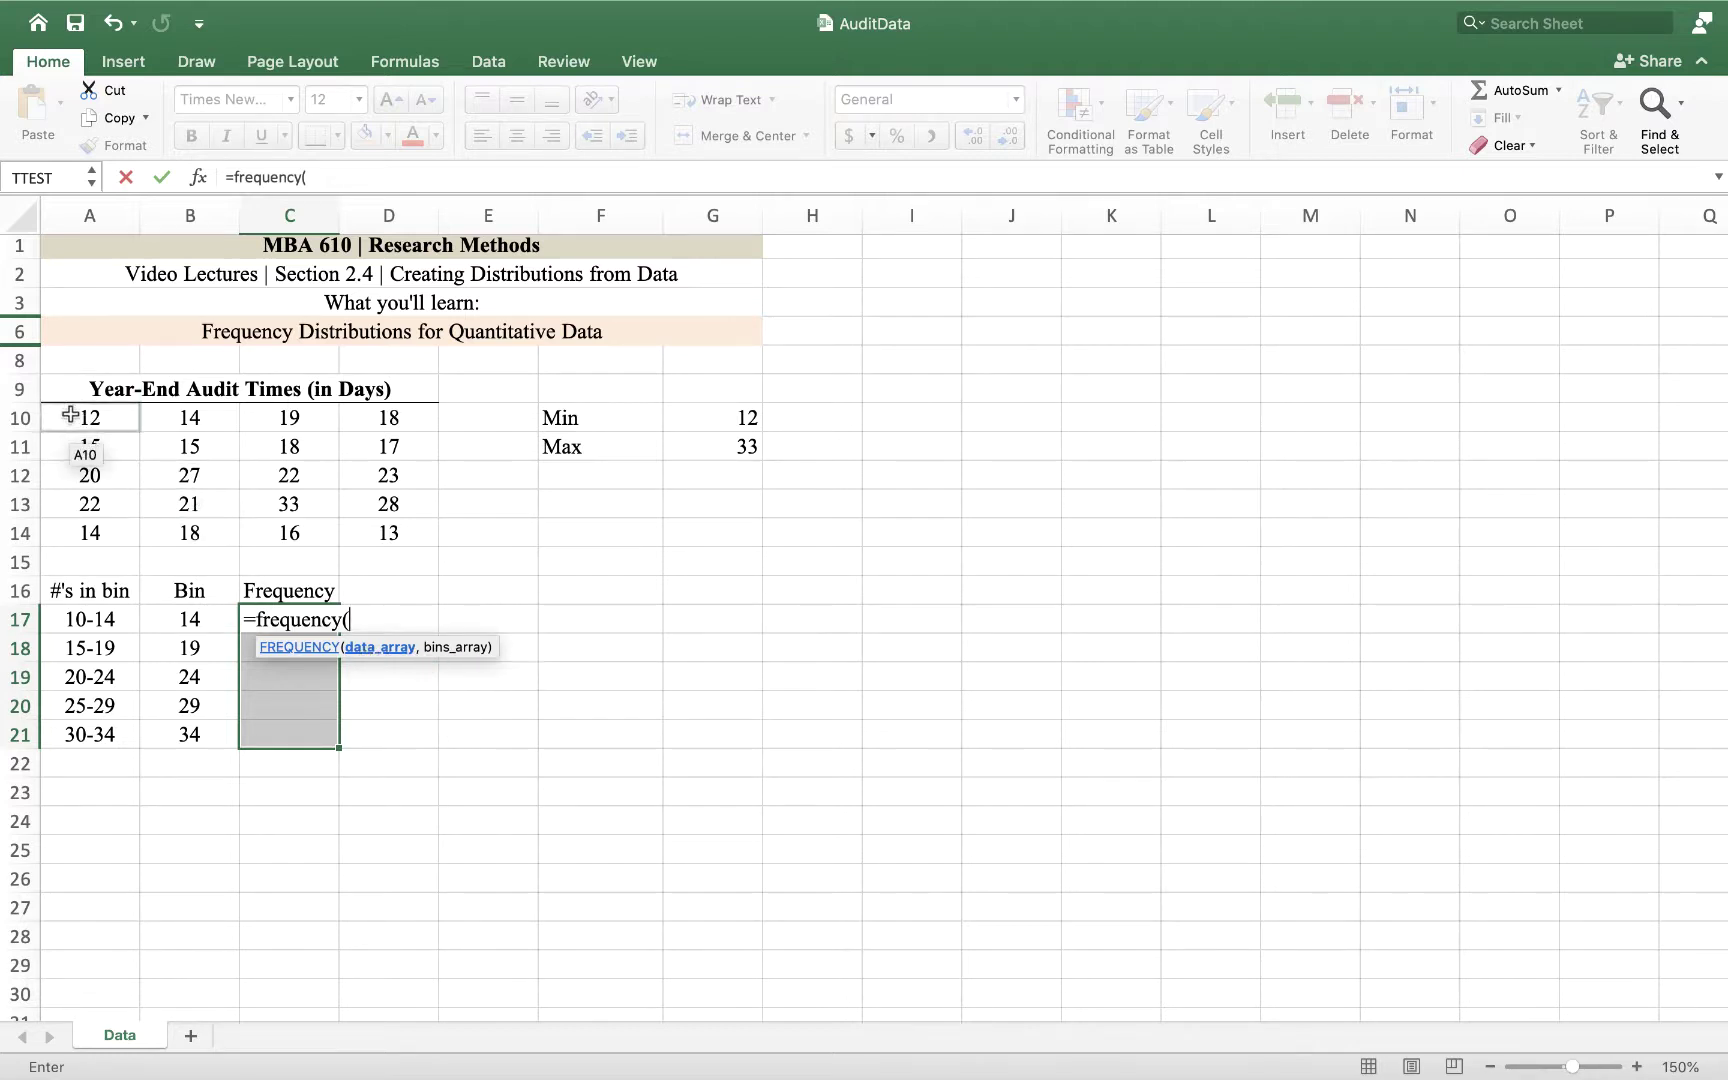
{"action": "left_click_drag", "start_coordinate": [70, 415], "coordinate": [363, 528]}
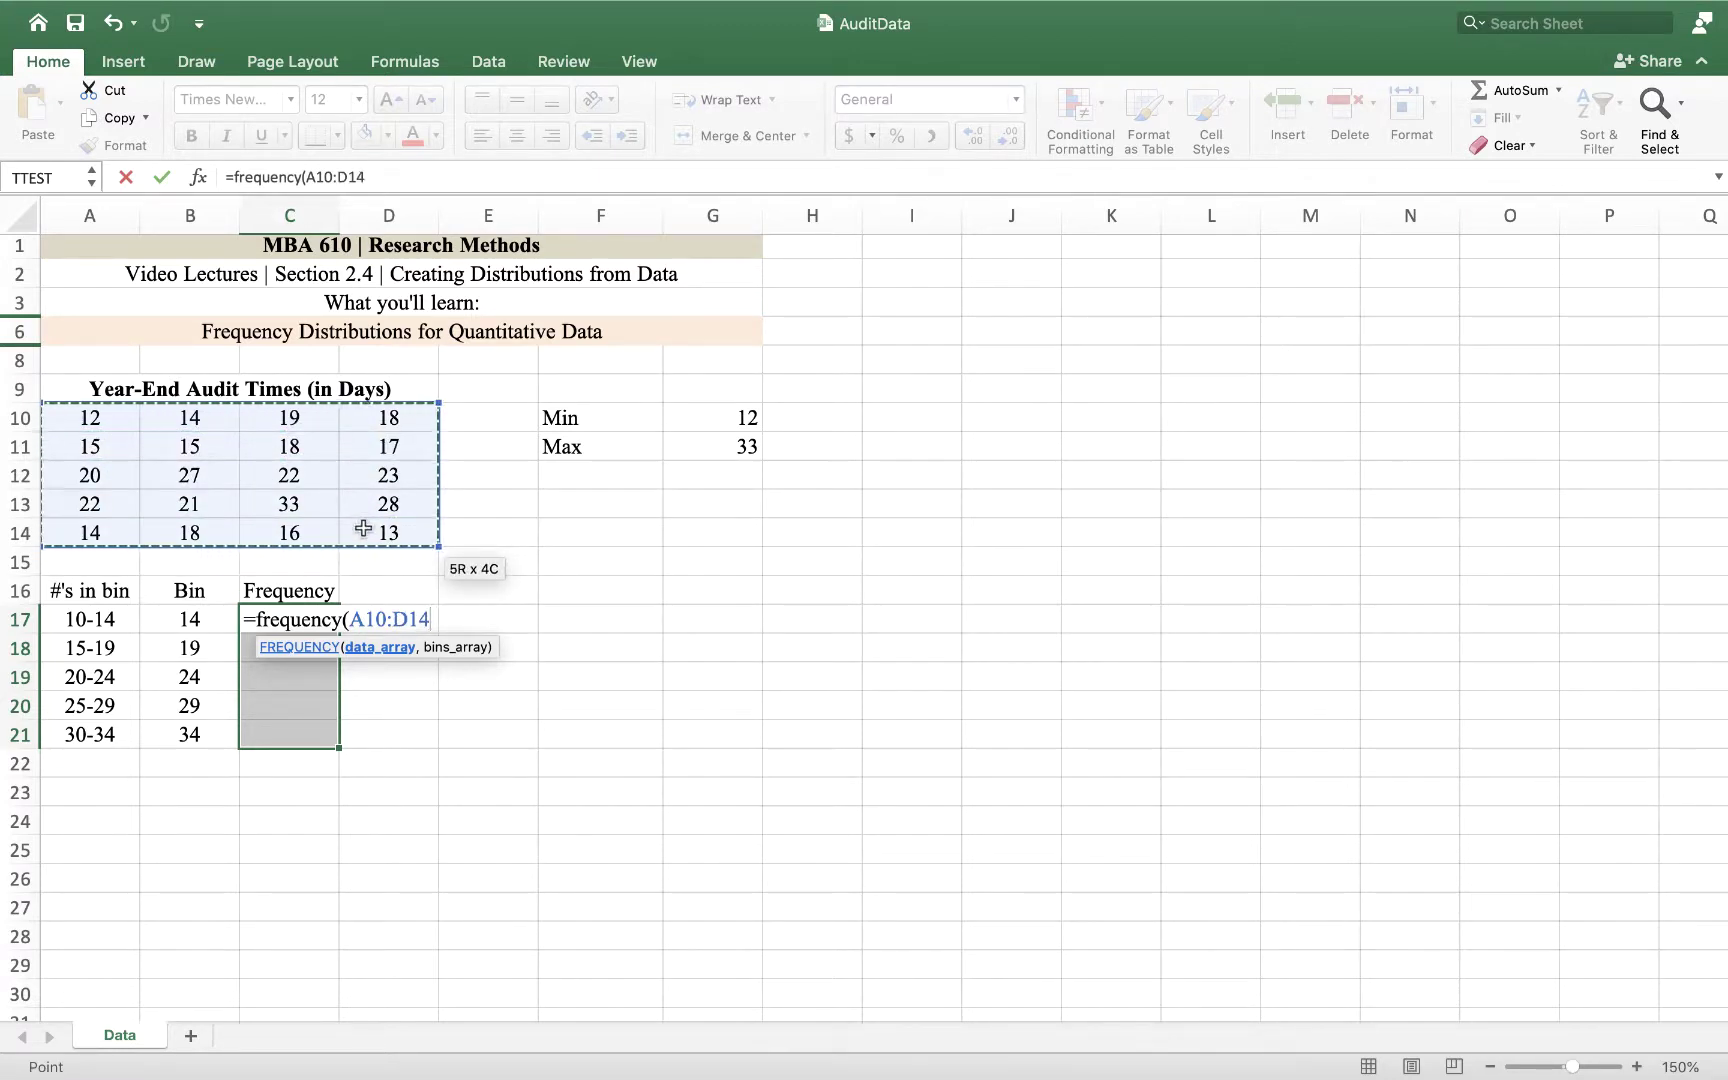
{"action": "type", "text": ","}
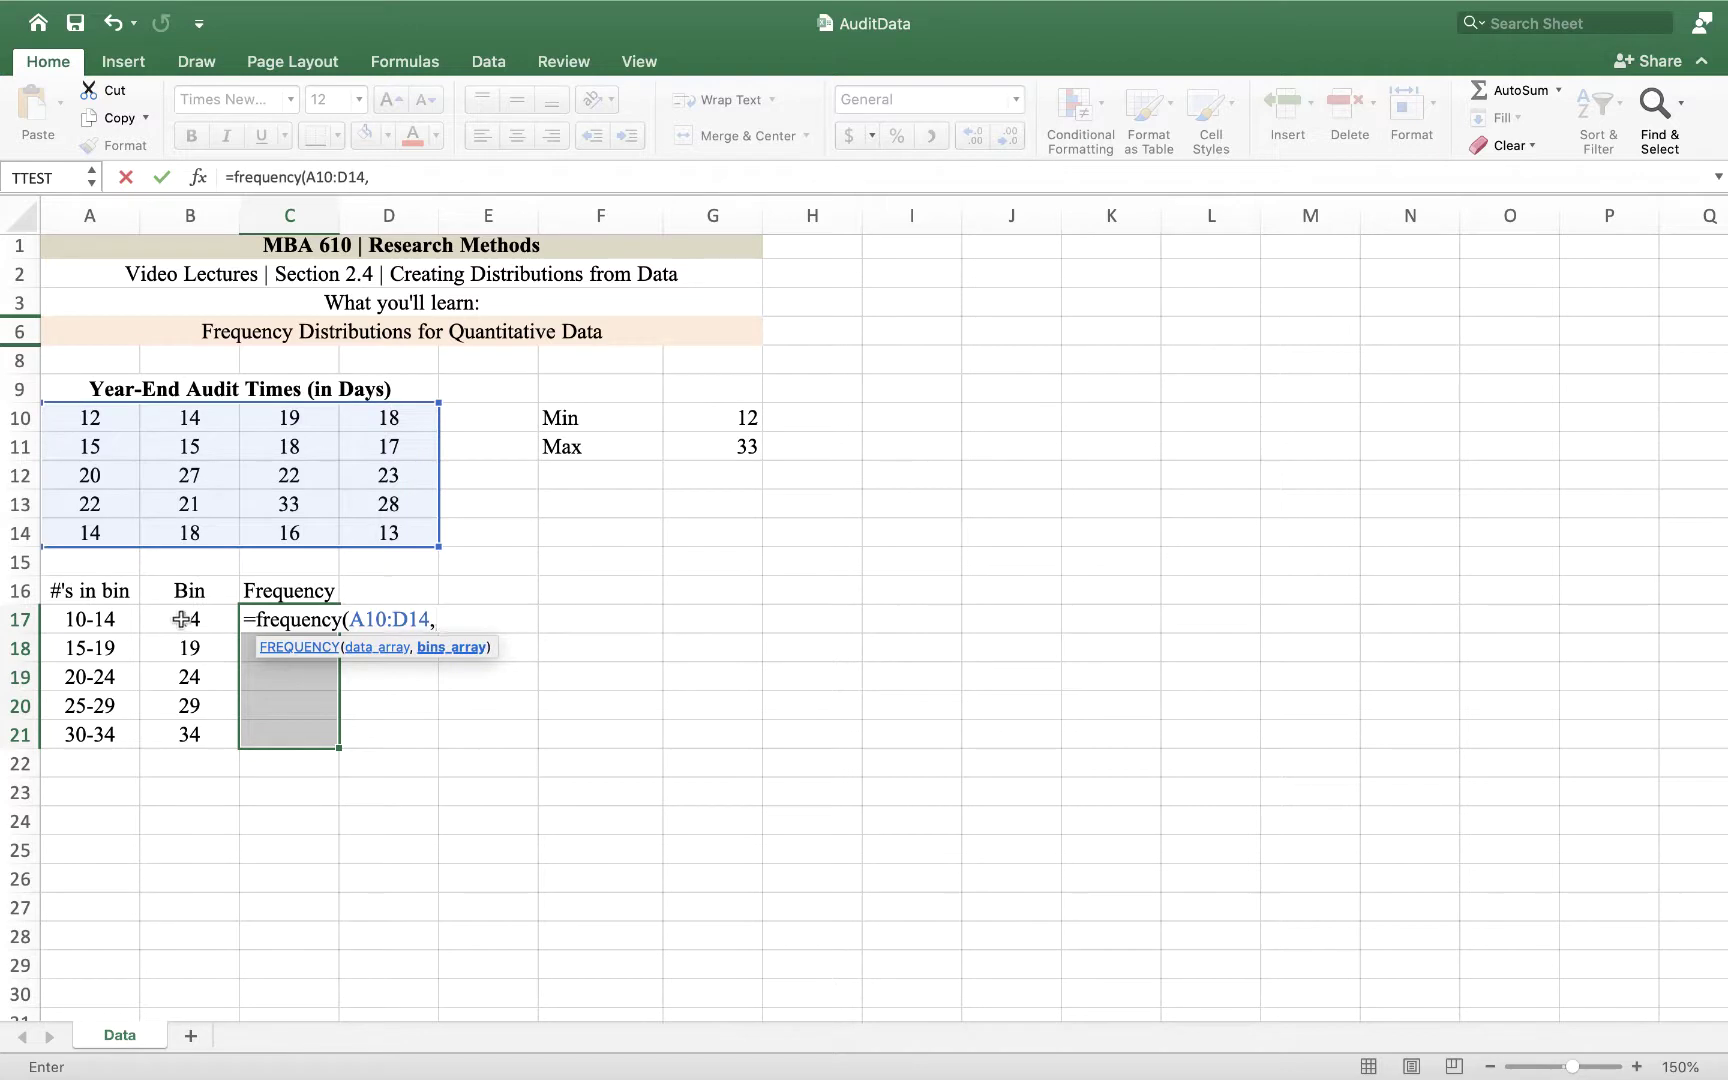
{"action": "left_click_drag", "start_coordinate": [181, 619], "coordinate": [179, 725]}
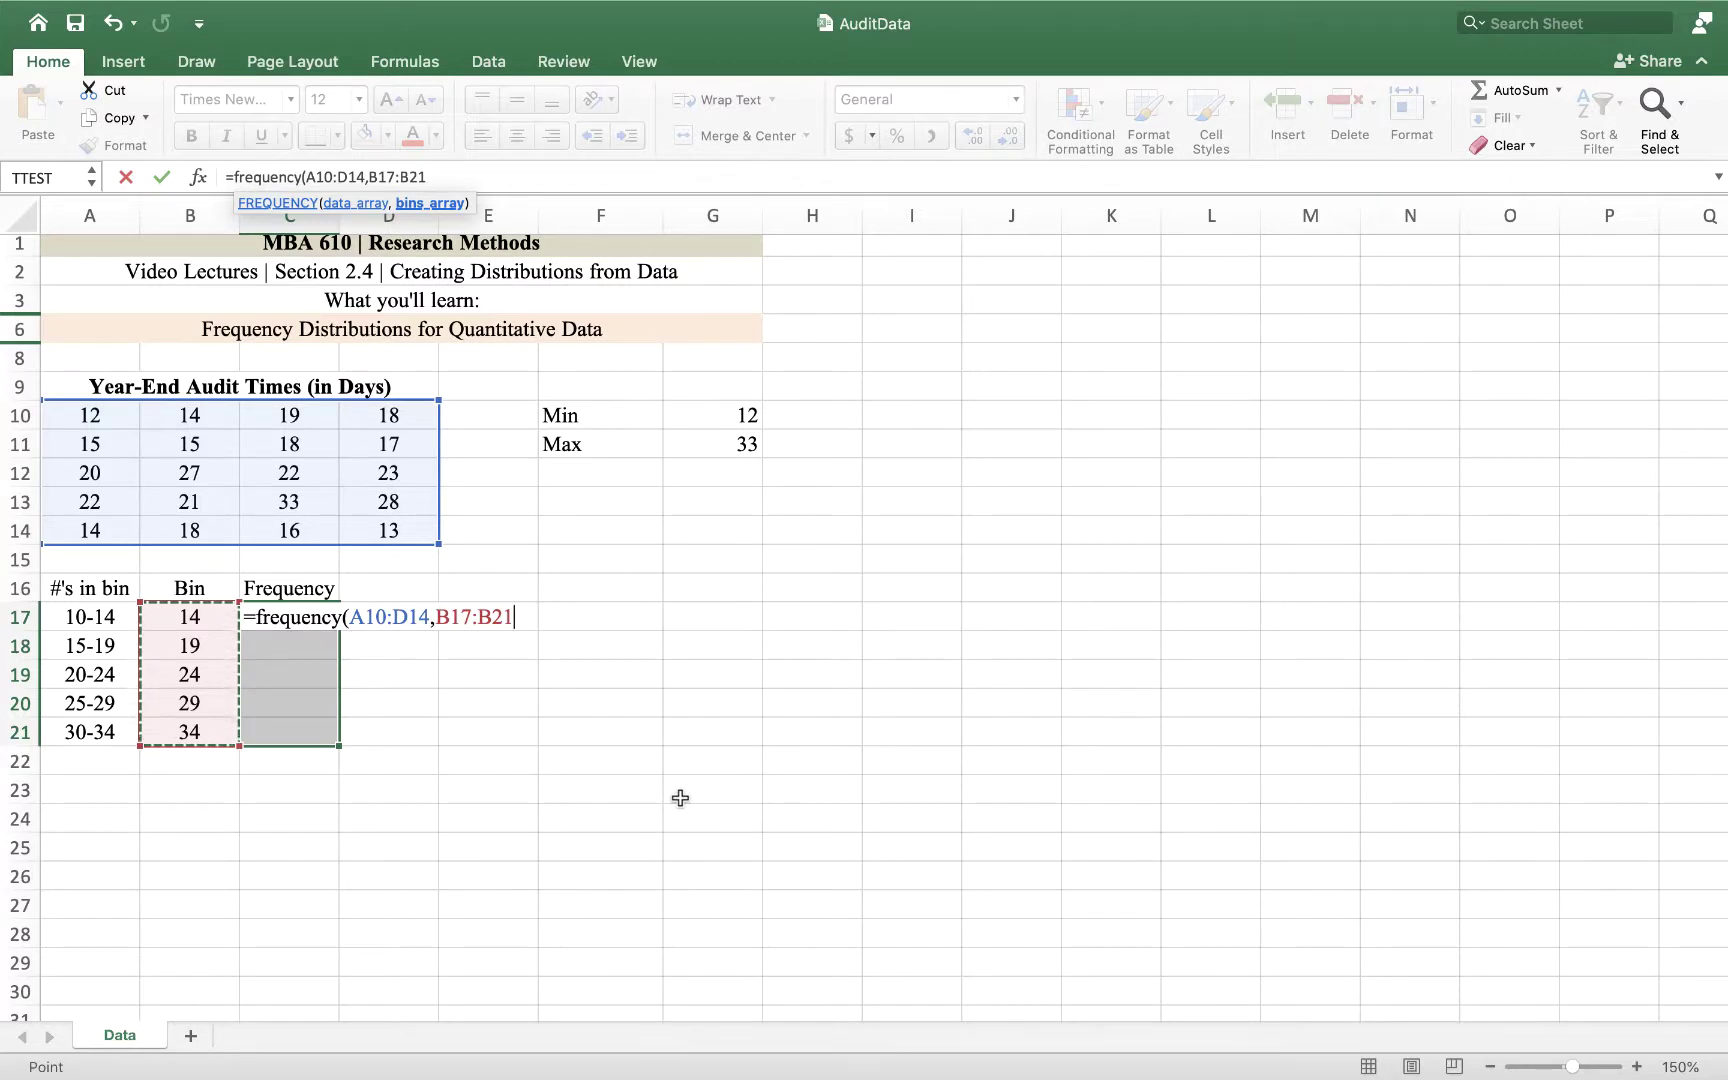
{"action": "type", "text": ")"}
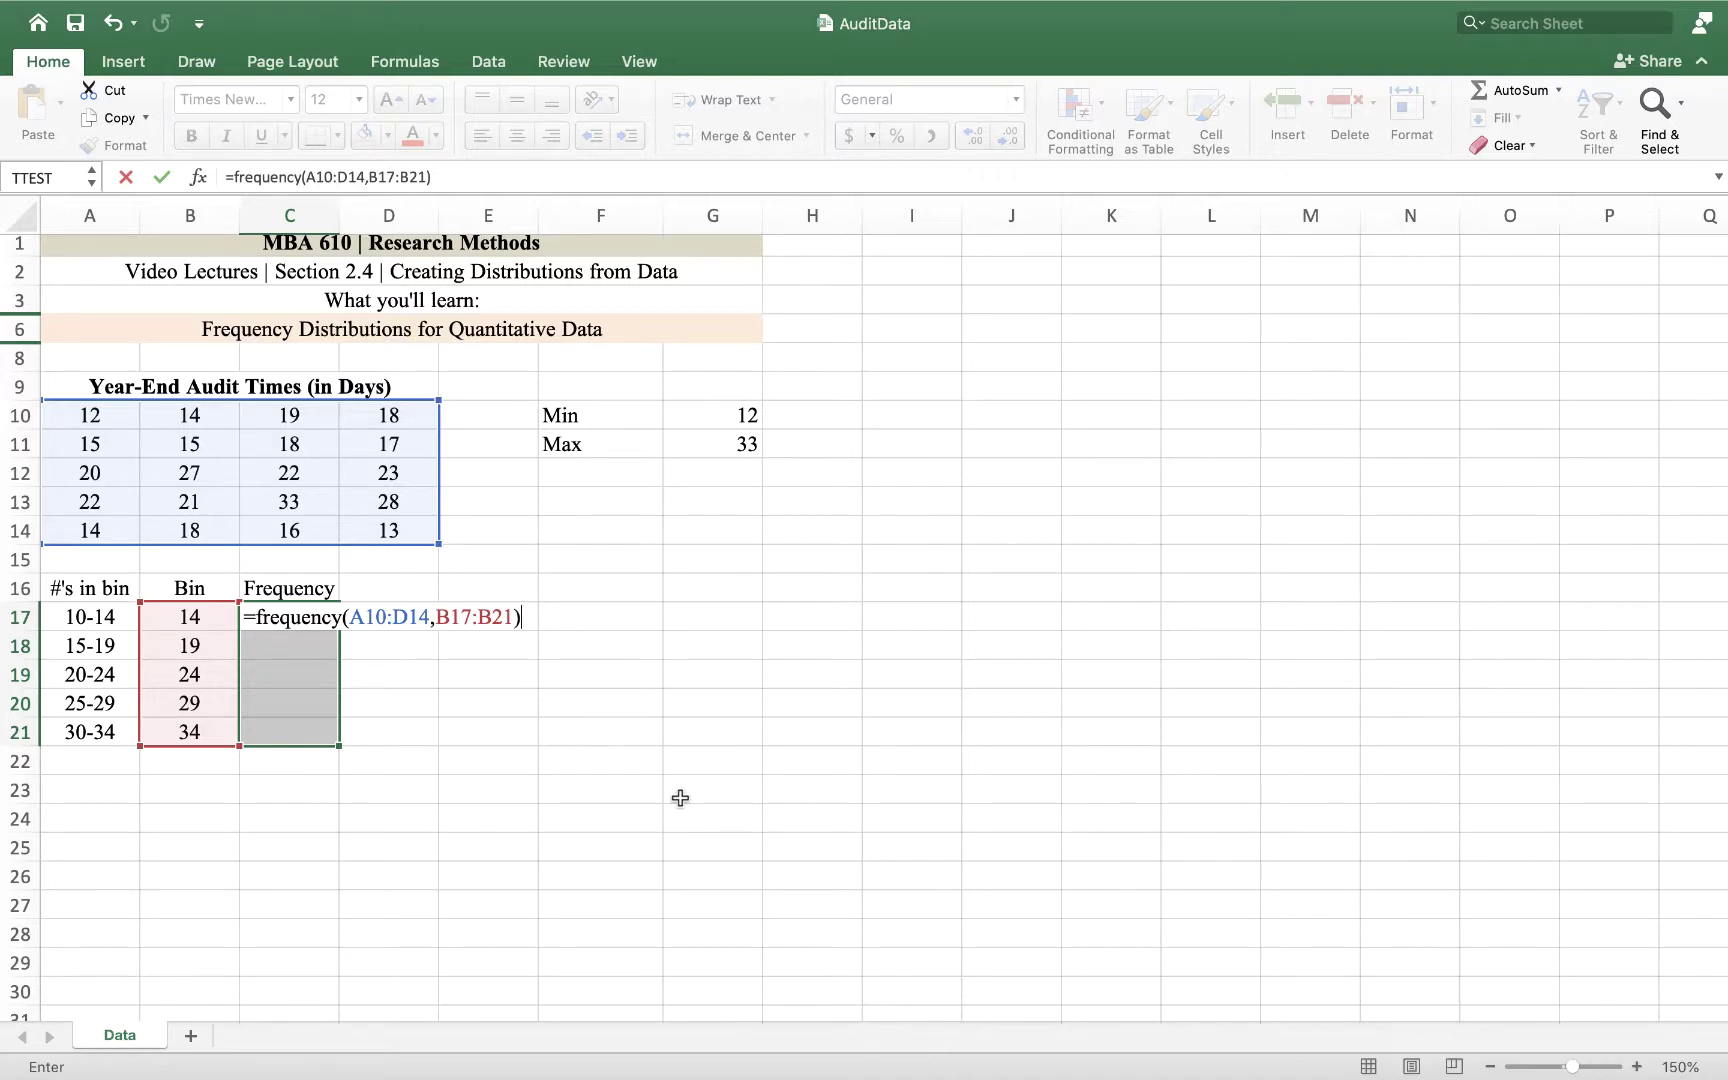
{"action": "key", "text": "ctrl+shift+Return"}
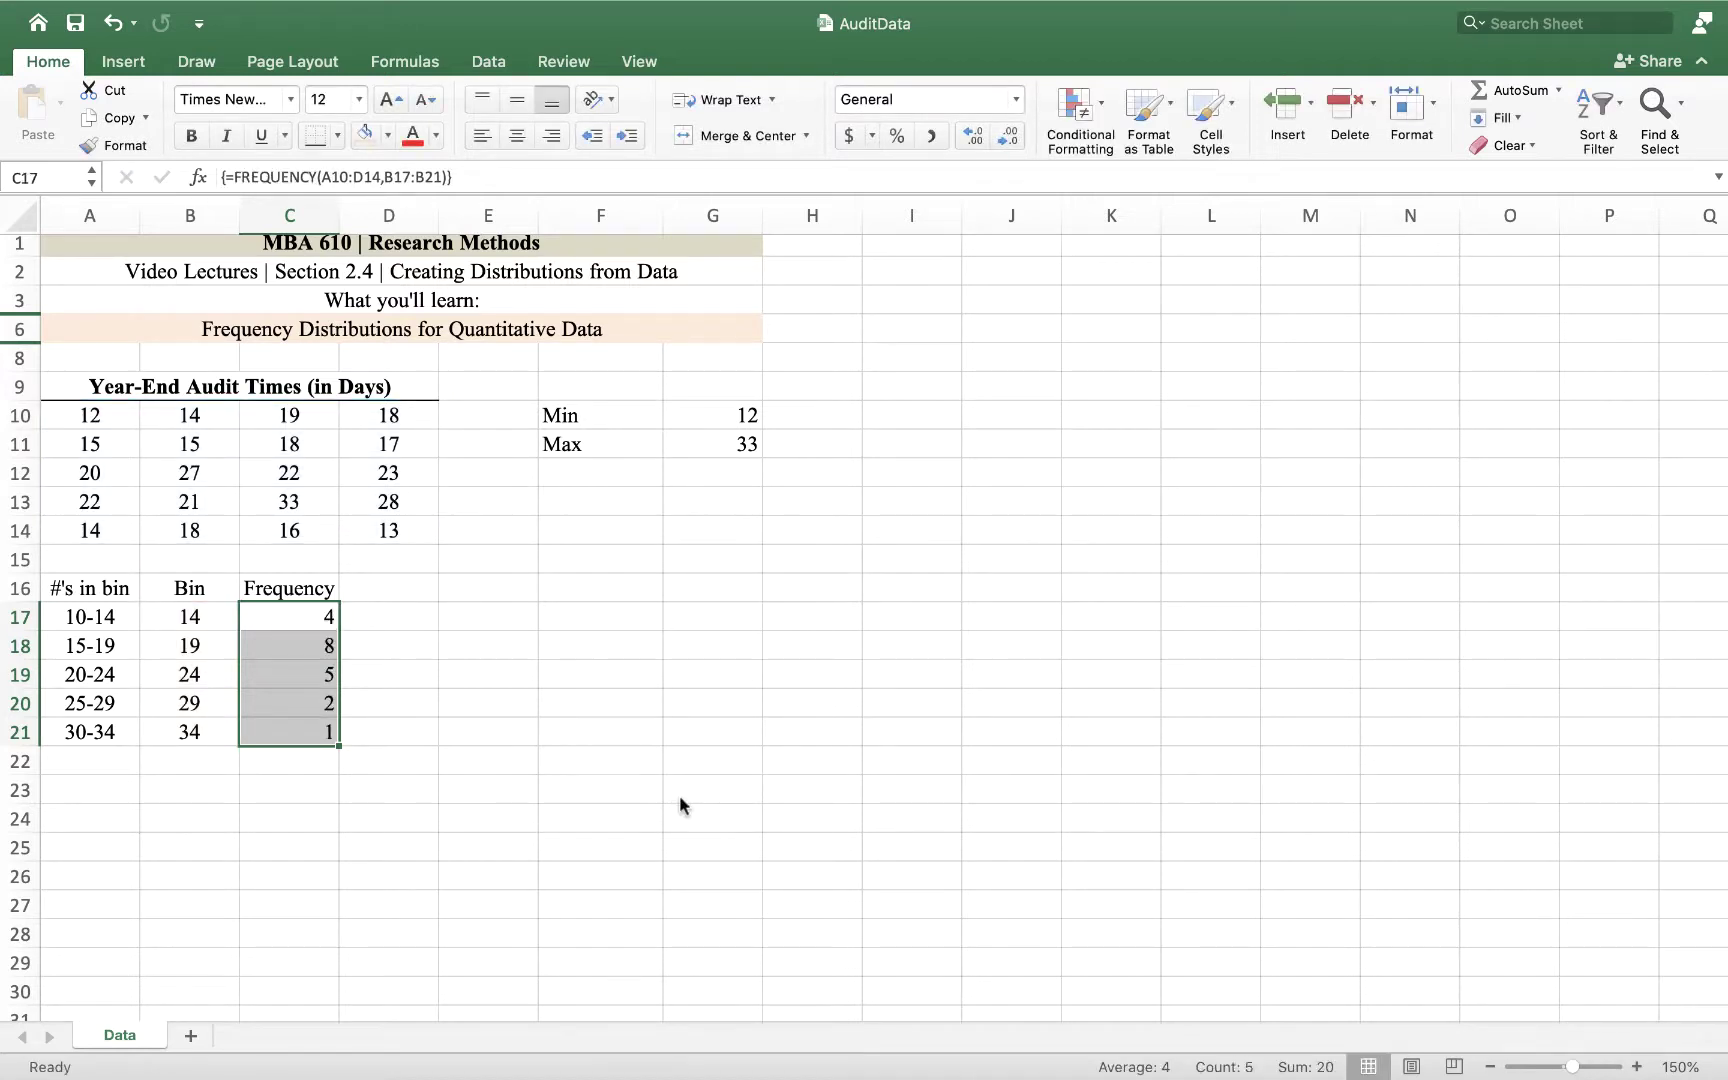
- Centre the frequency counts in C17:C21
{"action": "left_click", "coordinate": [517, 135]}
{"action": "left_click", "coordinate": [535, 690]}
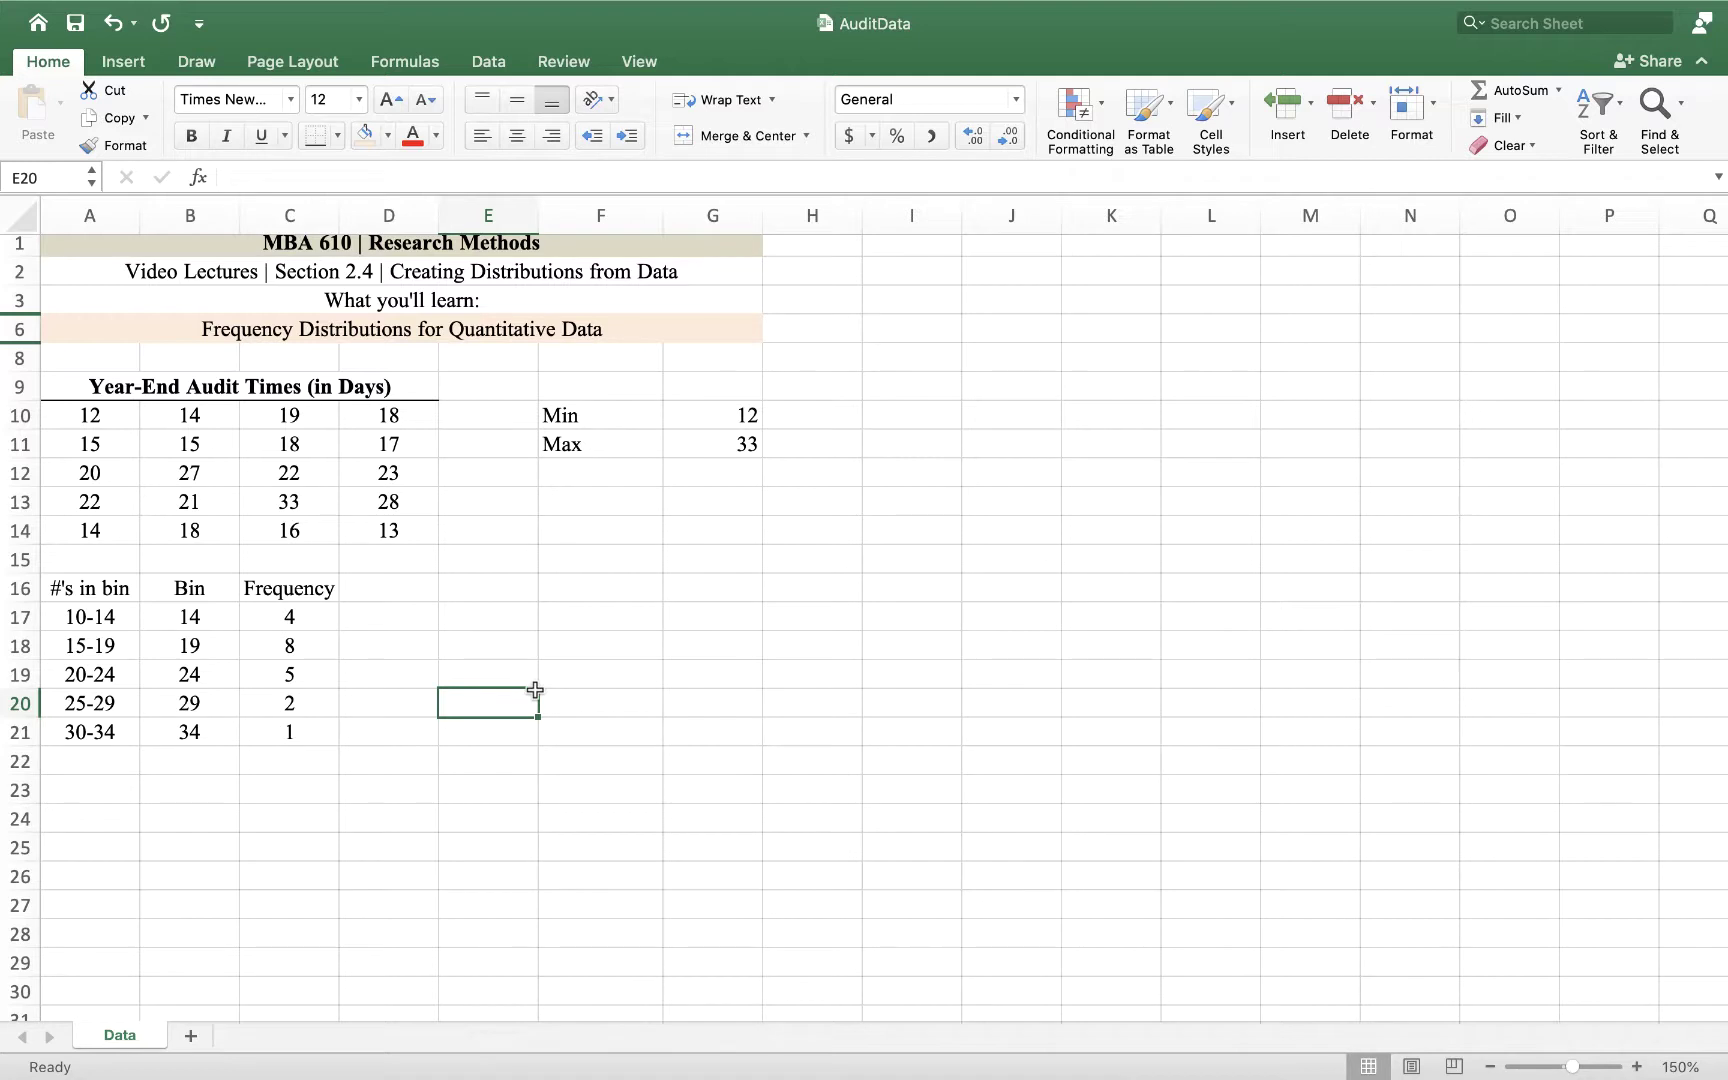
{"action": "left_click", "coordinate": [399, 587]}
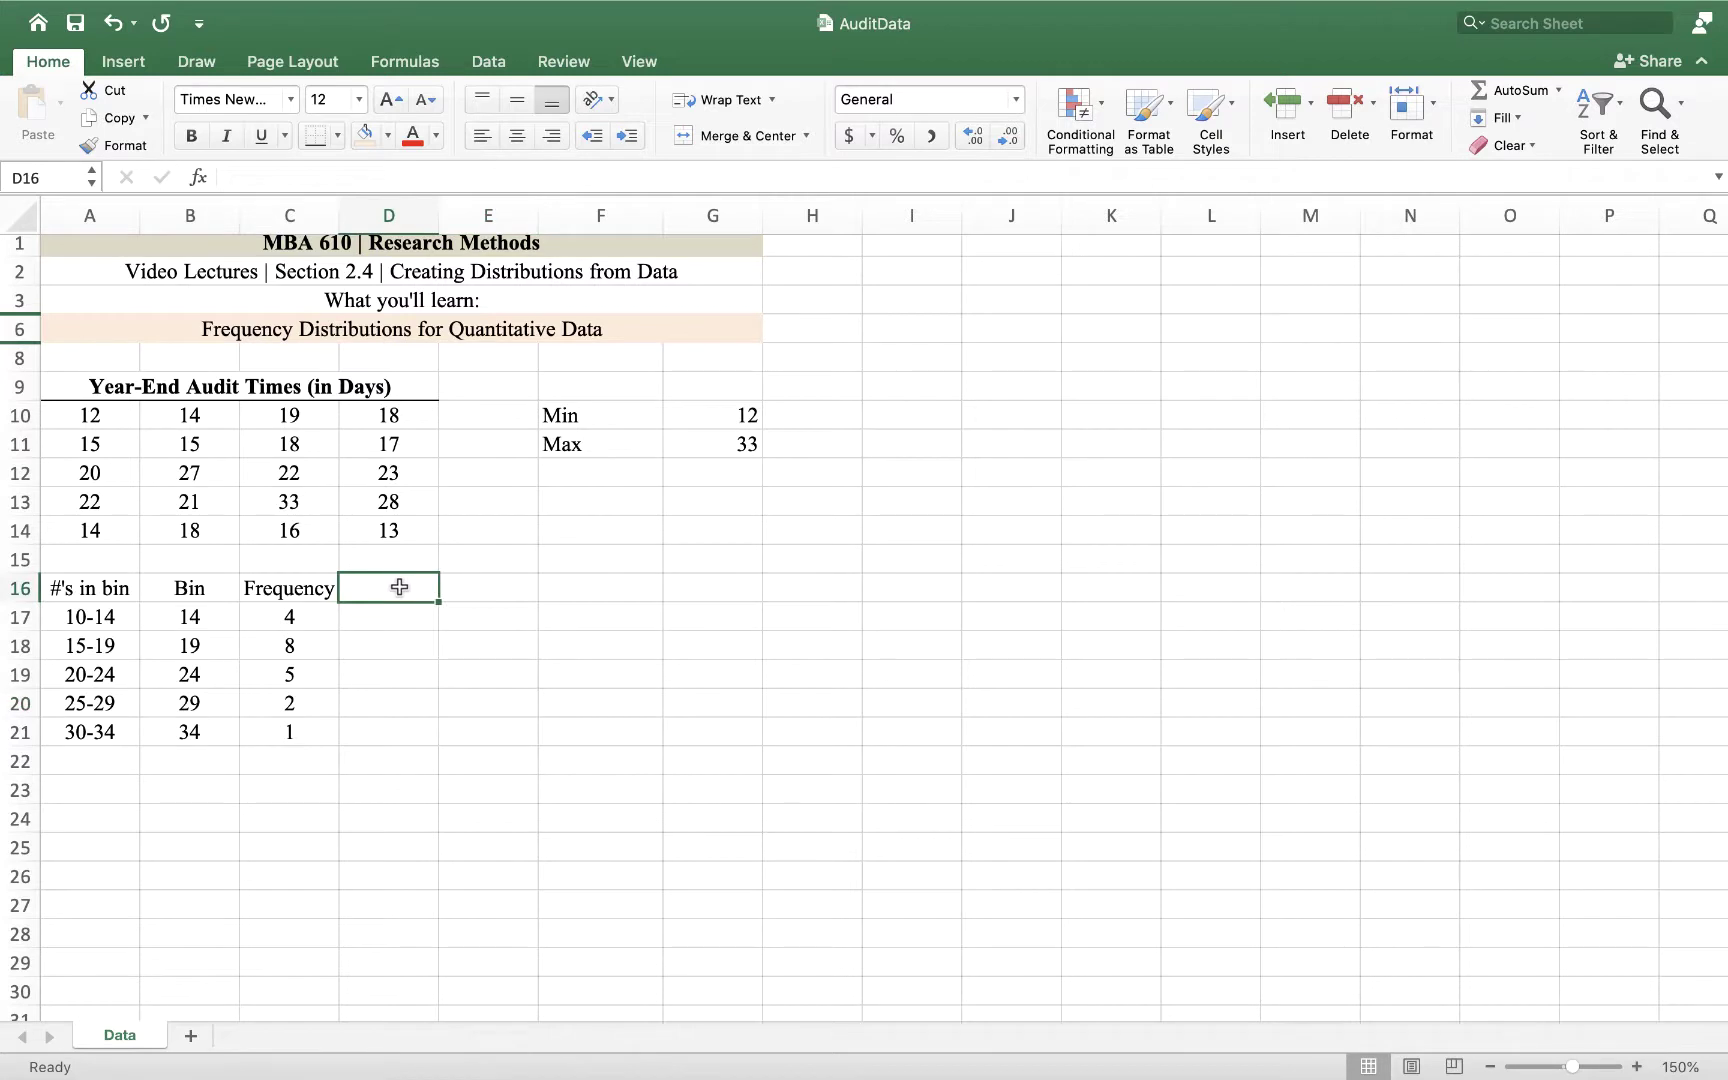
- Add headings Relative Frequency in D16 and Percent Frequency in E16, trimming 'Distribution' from D16
{"action": "type", "text": "Relative Fr"}
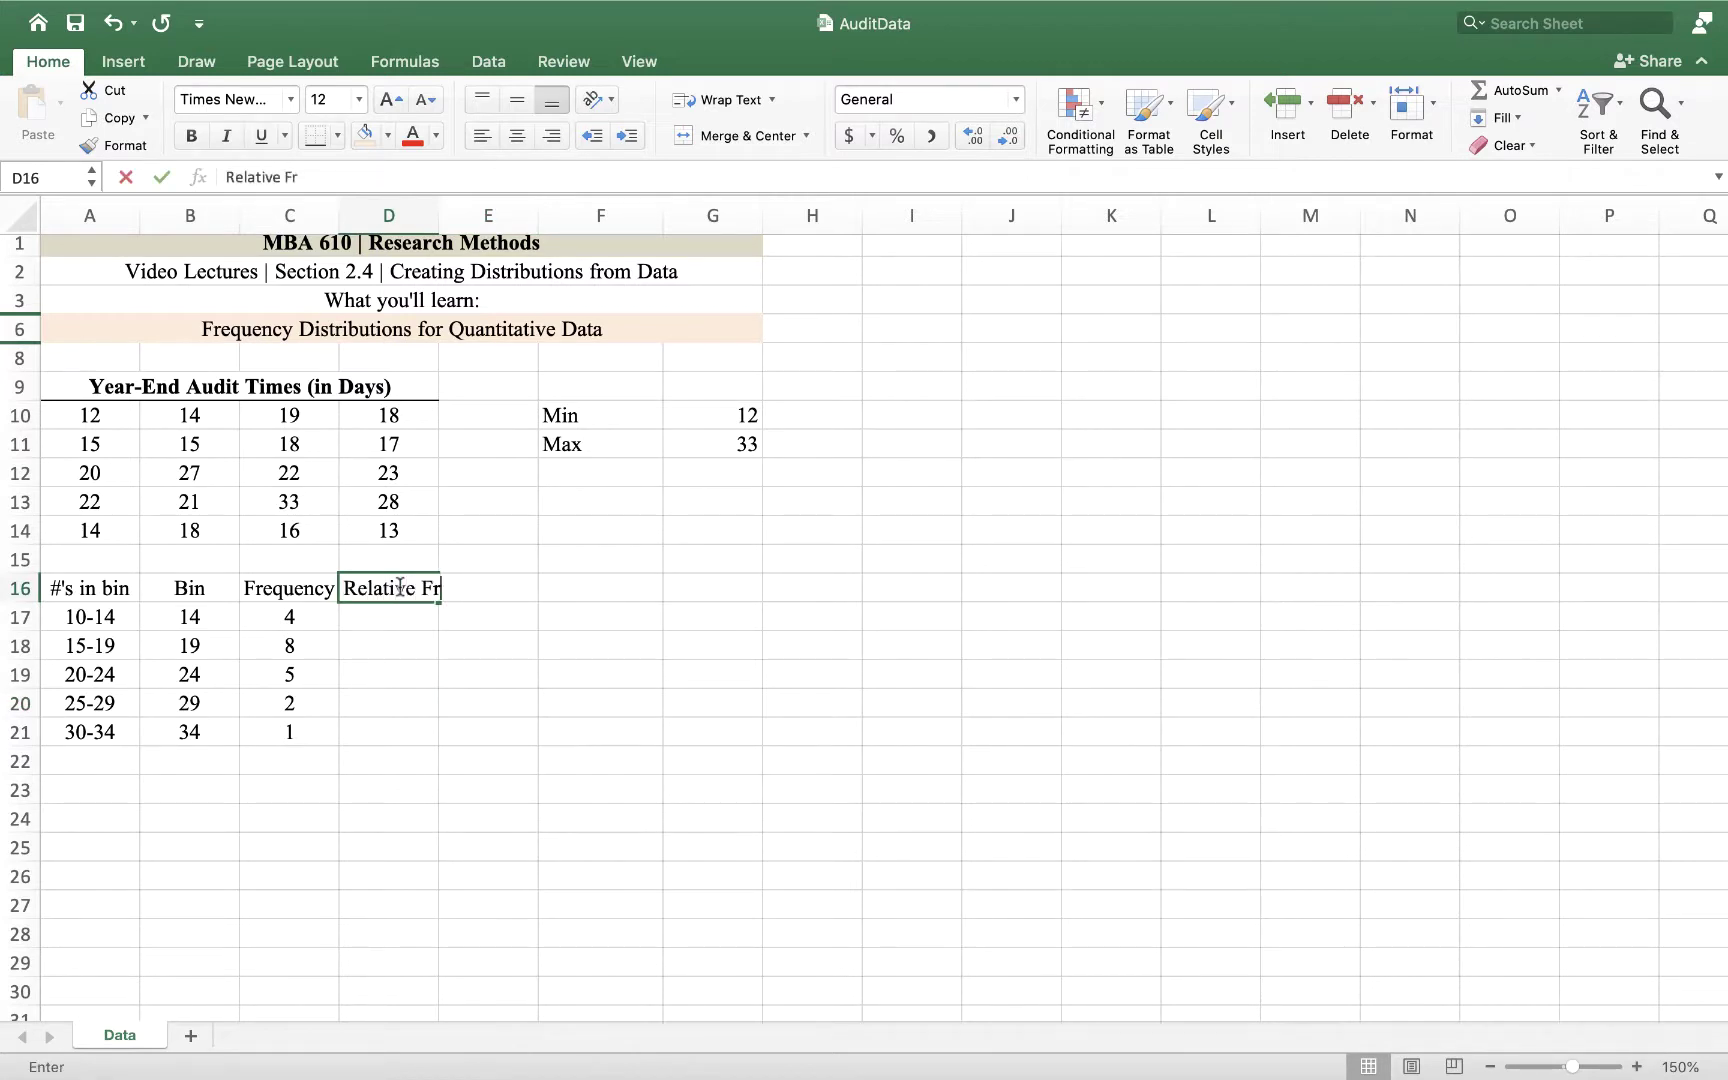
{"action": "type", "text": "equency Distribution"}
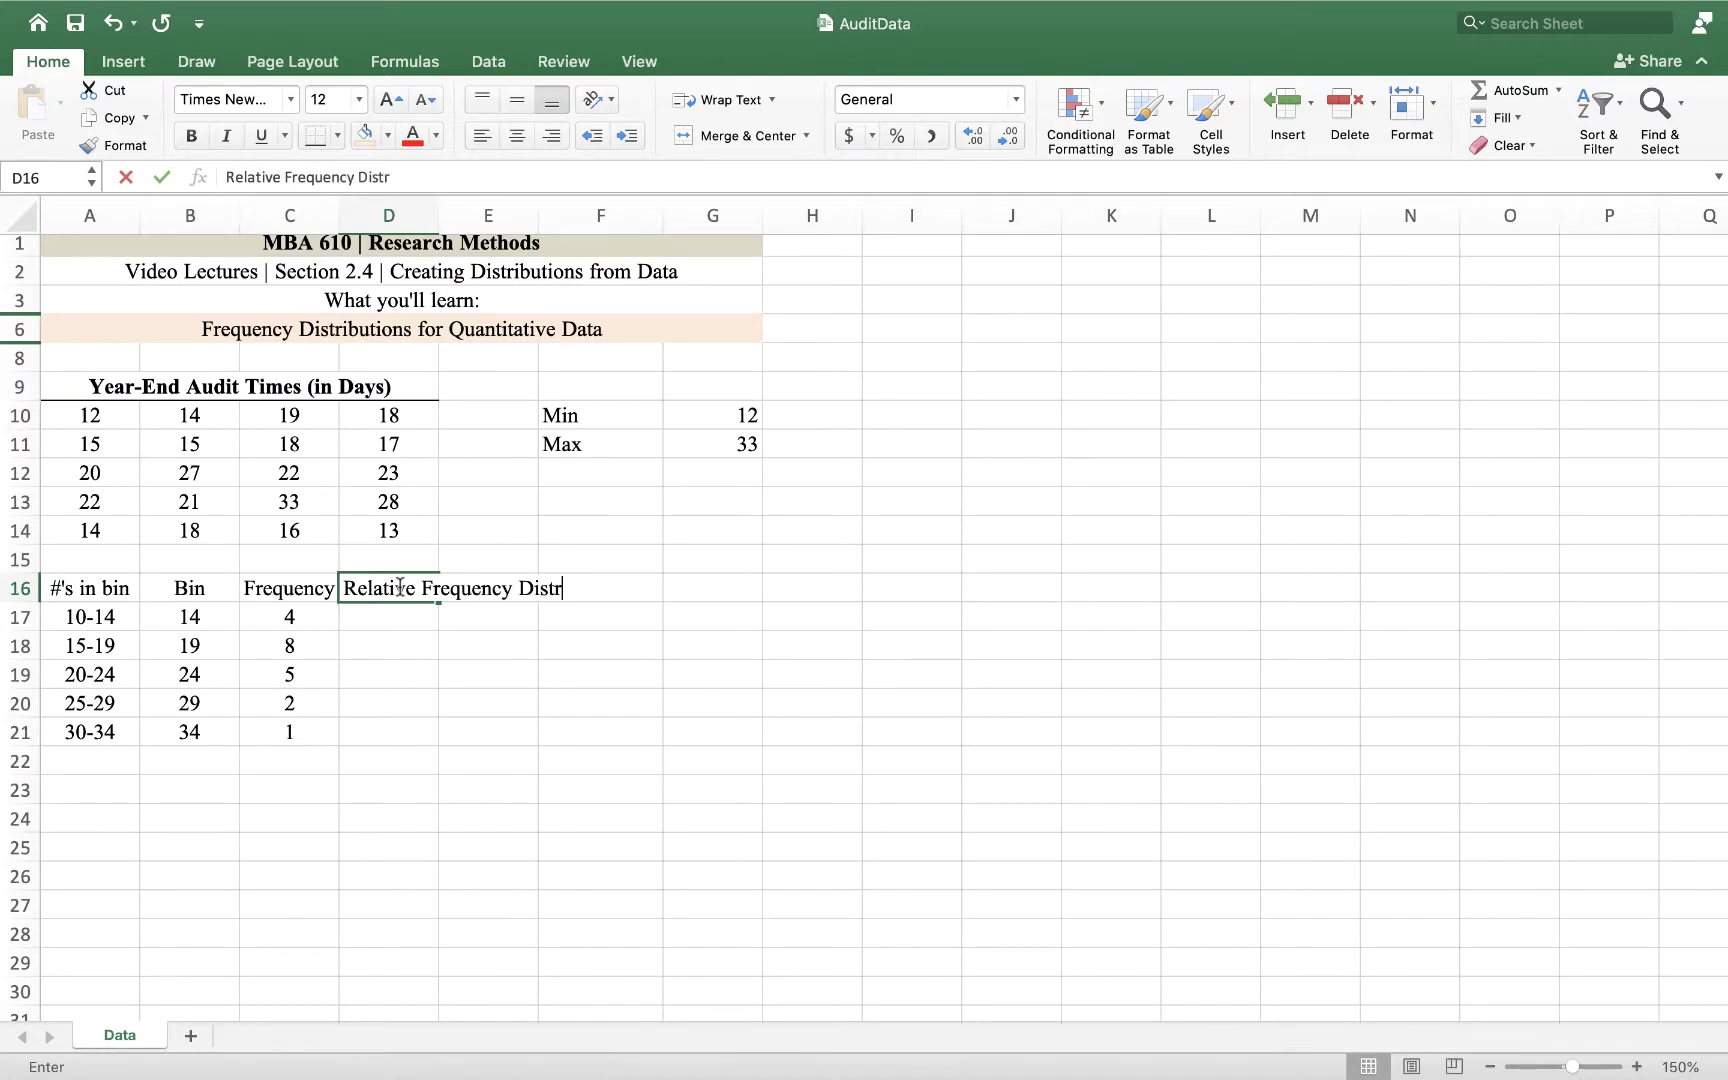
{"action": "key", "text": "Tab"}
{"action": "type", "text": "Per"}
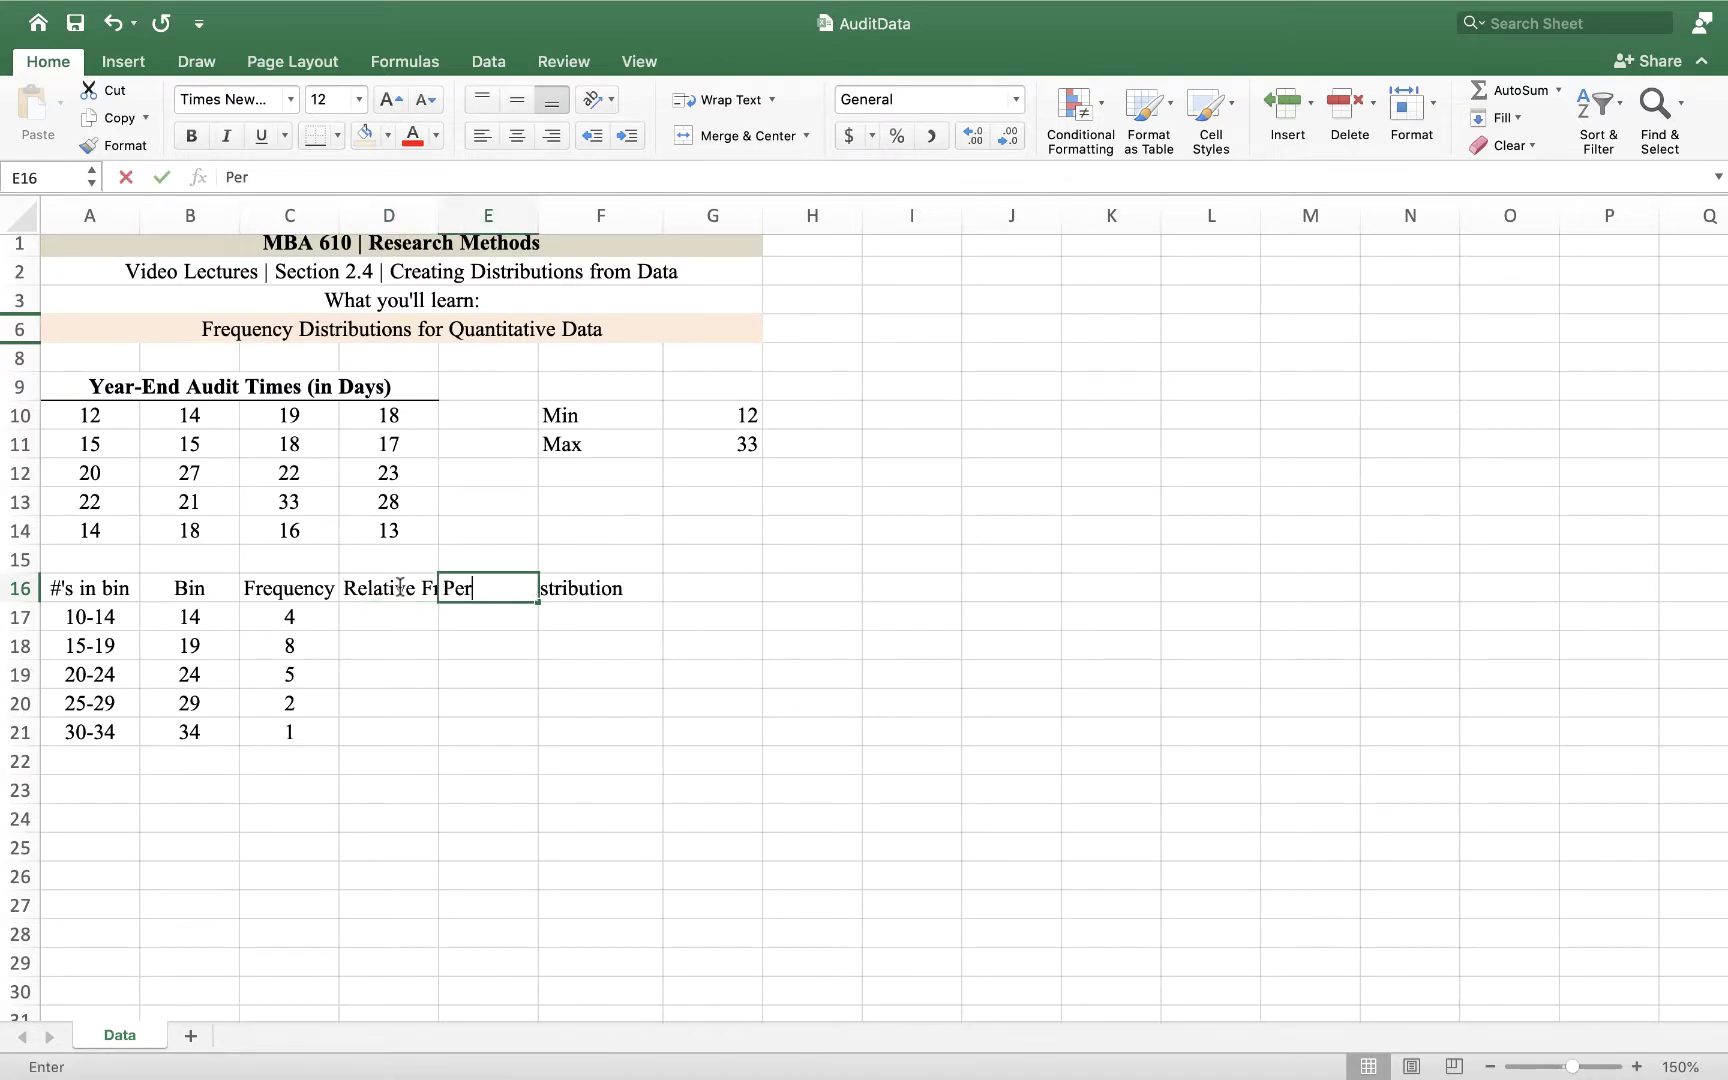
{"action": "type", "text": "cent Frequency"}
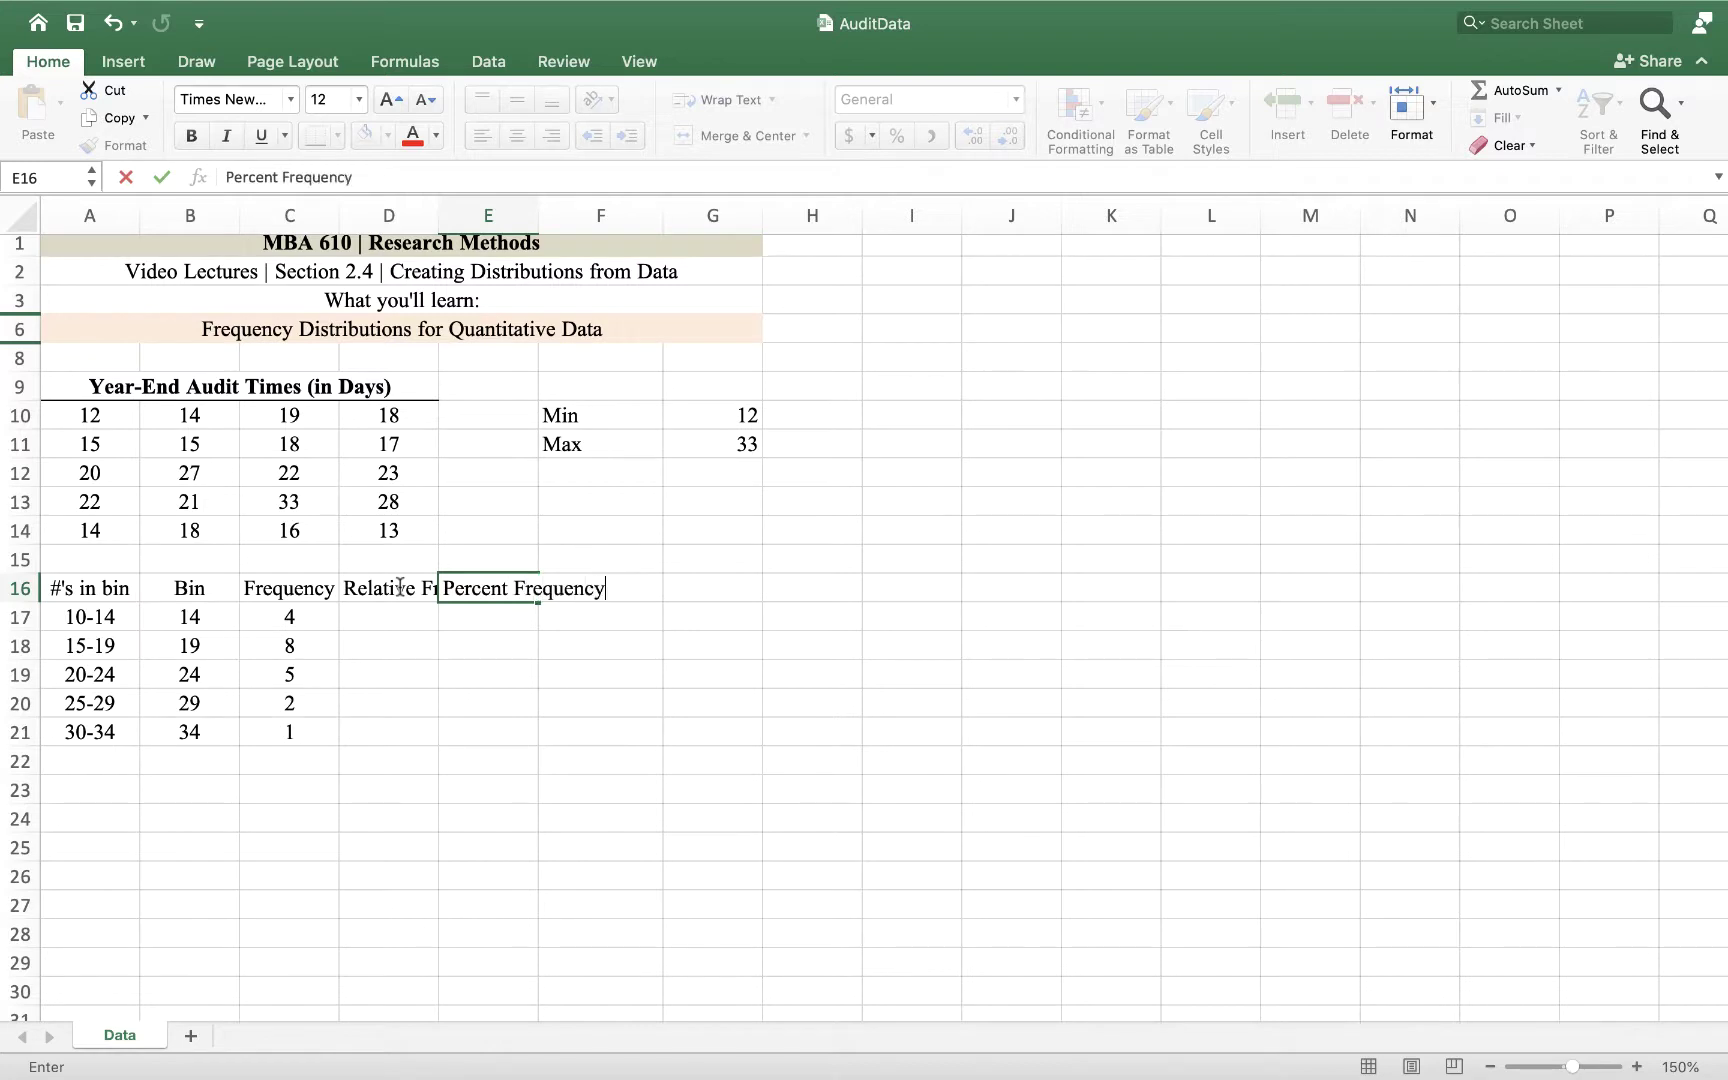
{"action": "key", "text": "Return"}
{"action": "left_click", "coordinate": [399, 587]}
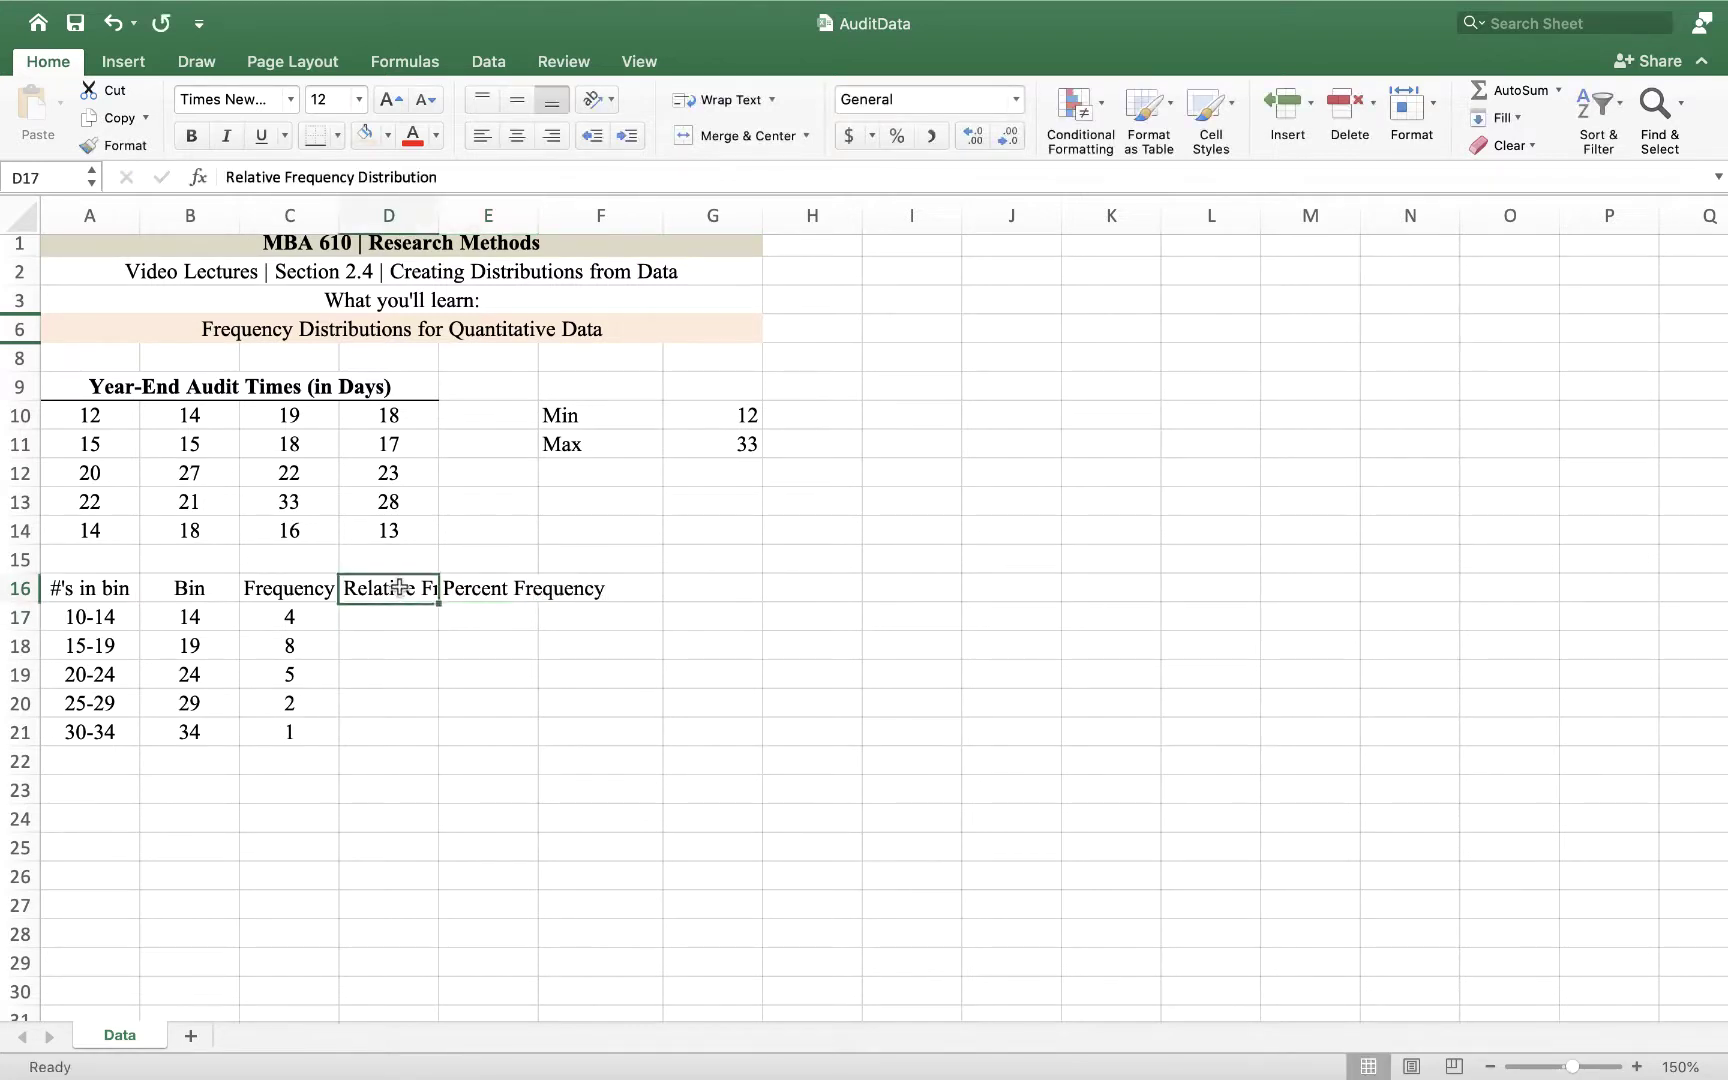
{"action": "left_click_drag", "start_coordinate": [472, 177], "coordinate": [358, 180]}
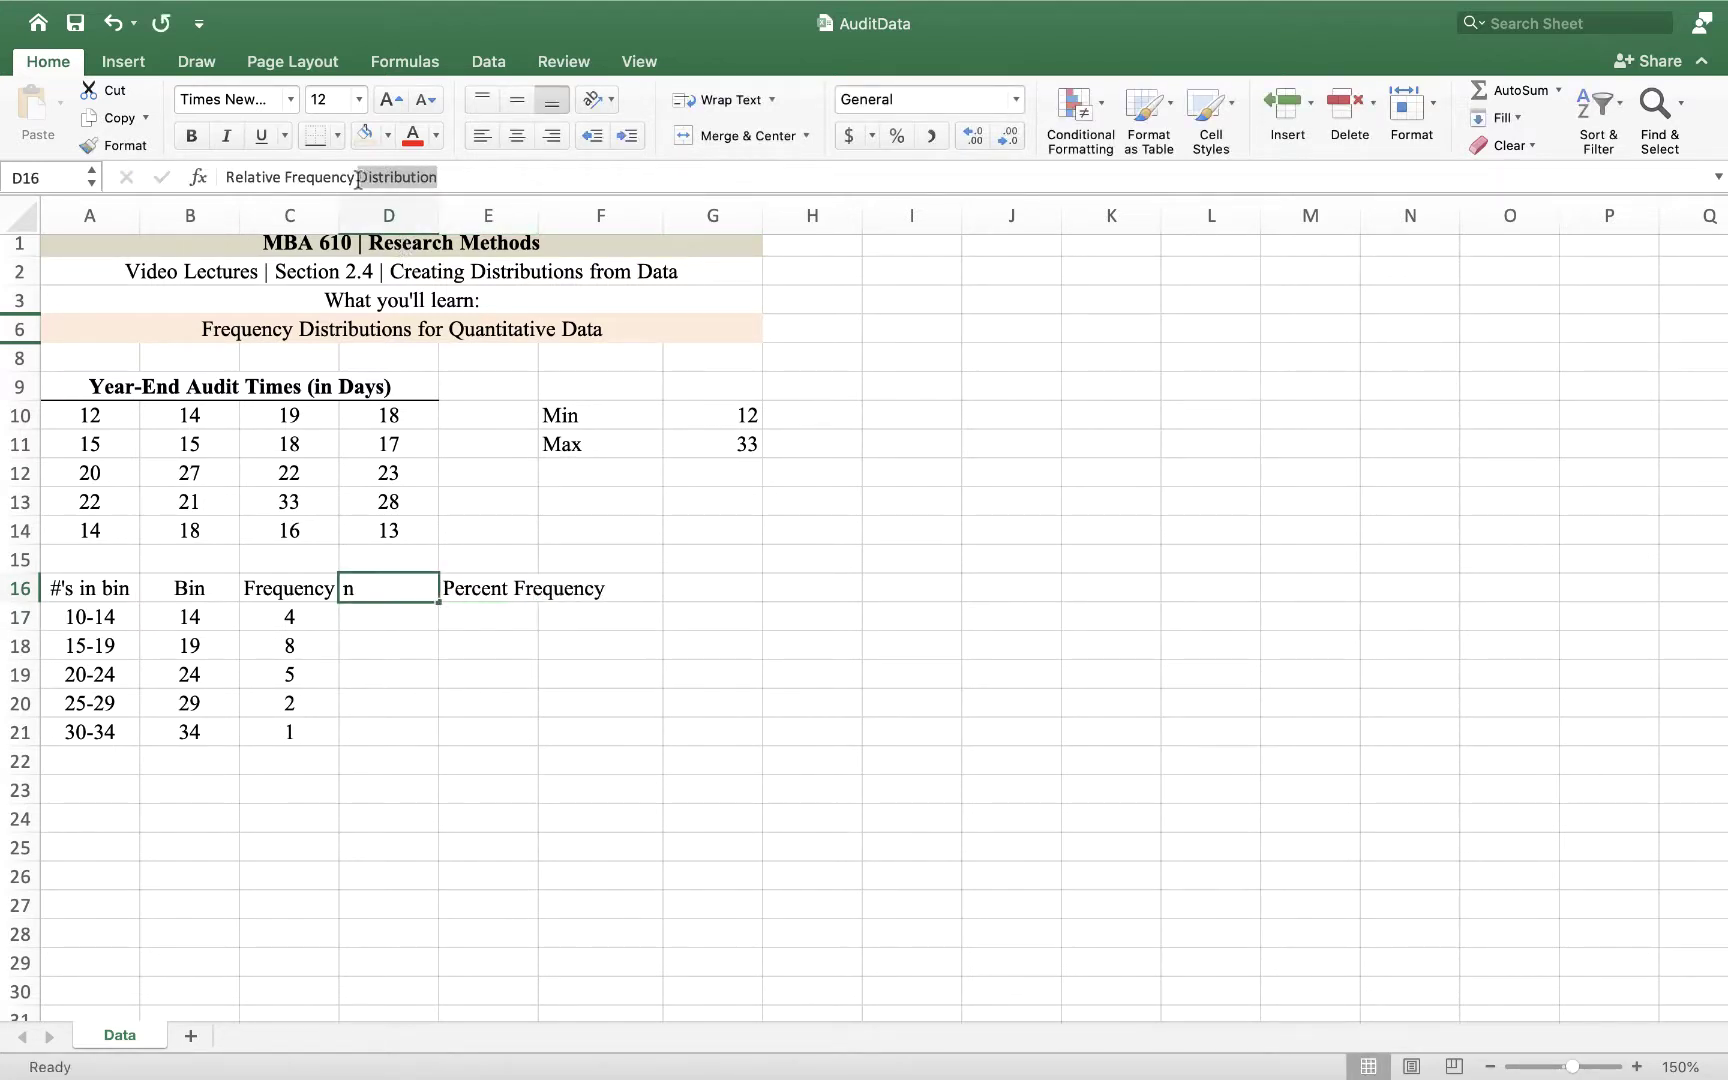
{"action": "key", "text": "BackSpace"}
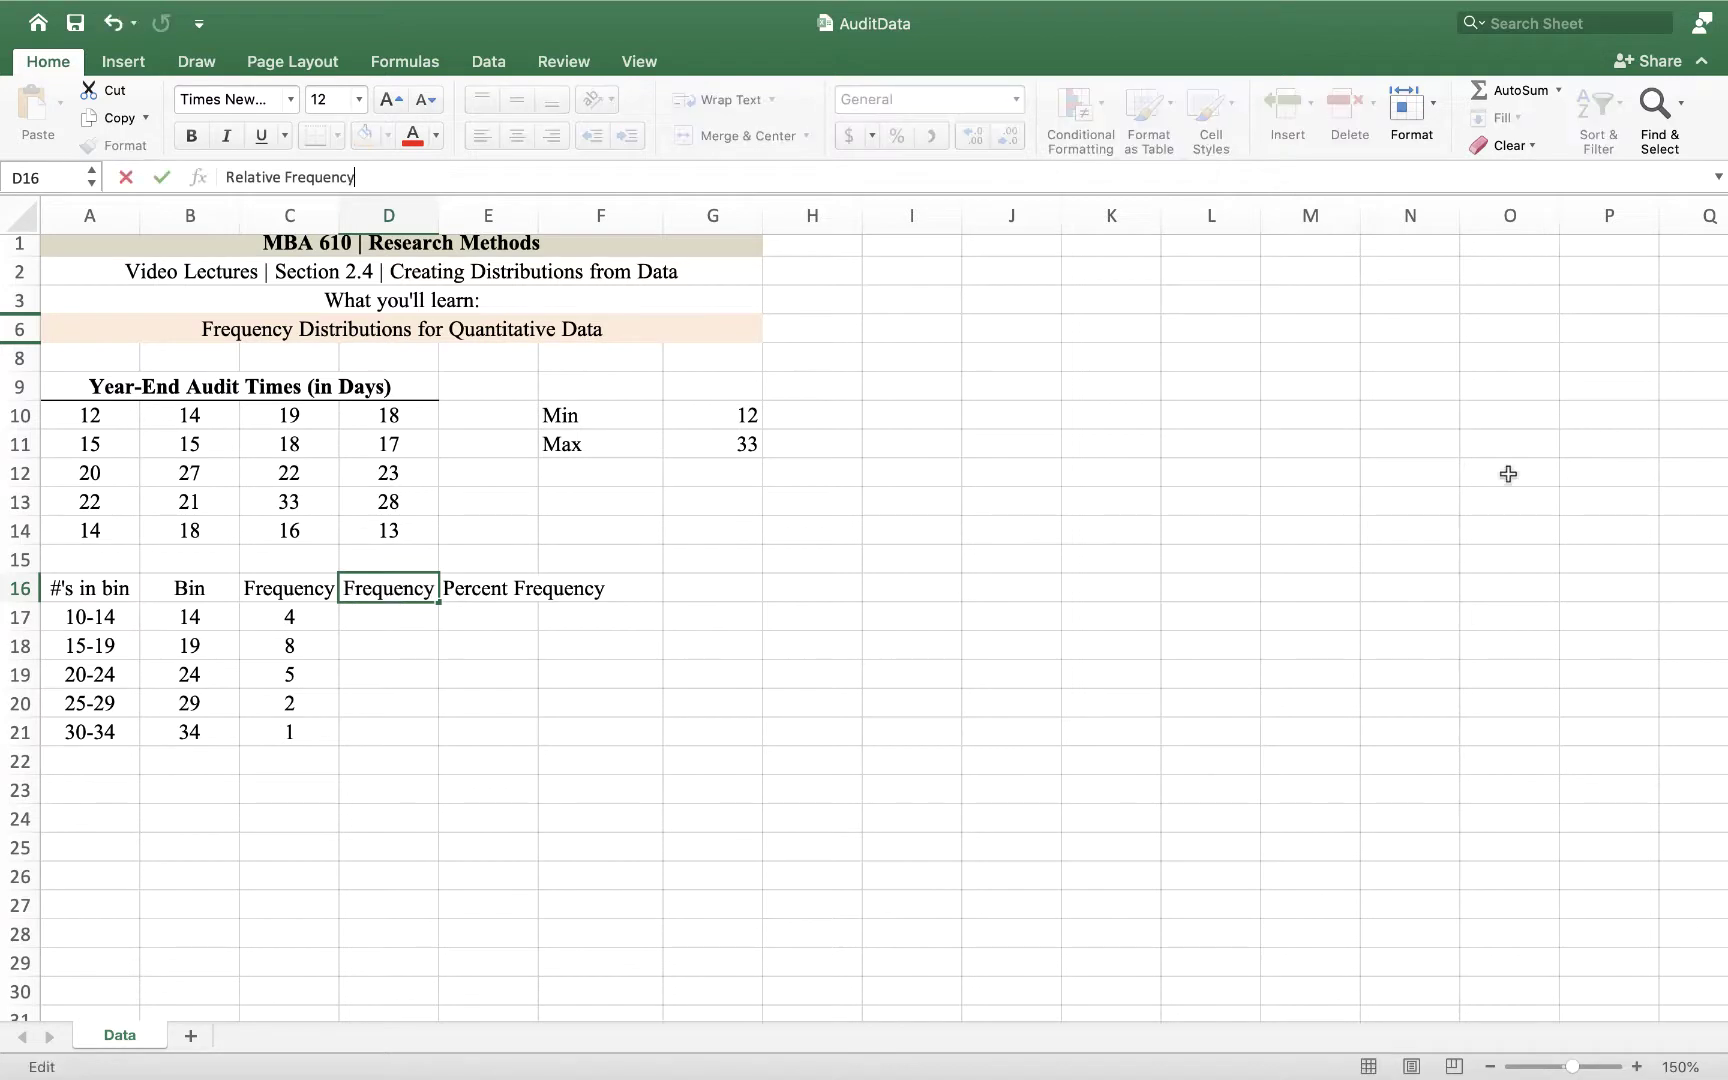
{"action": "key", "text": "Return"}
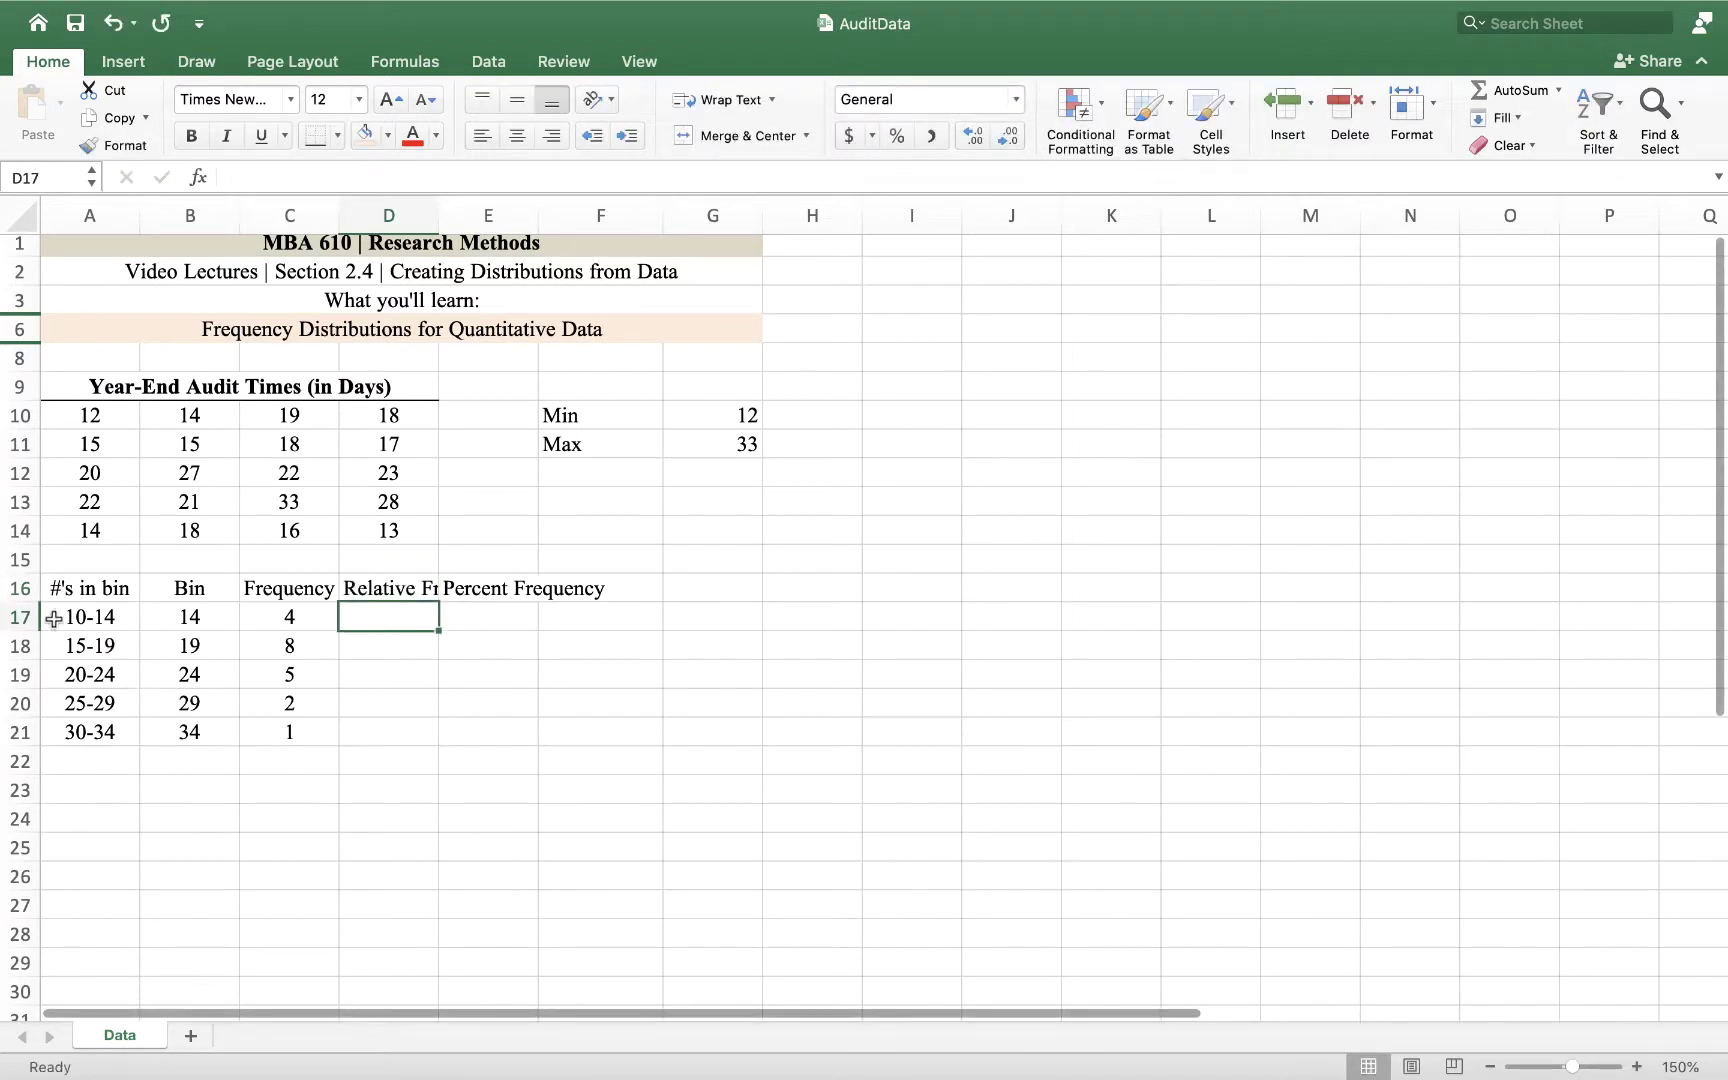
- Turn on Wrap Text for the row 16 headings and keep them centred
{"action": "left_click", "coordinate": [20, 590]}
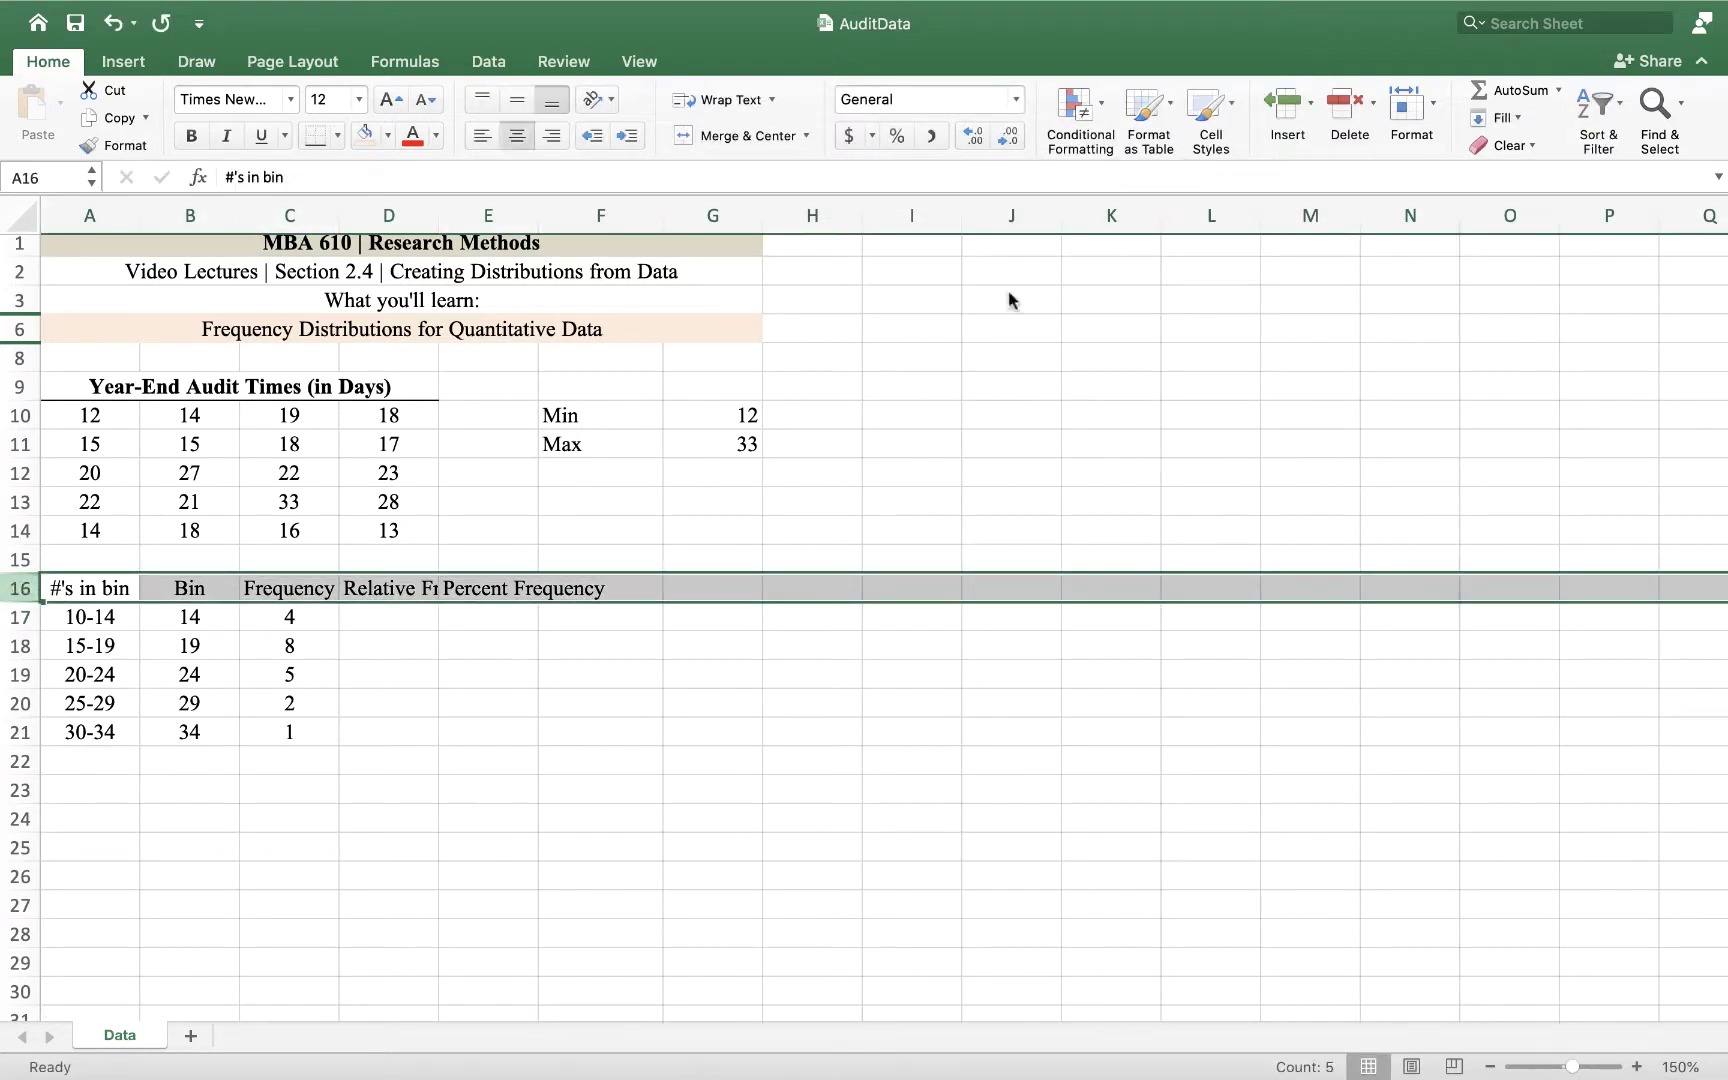
{"action": "left_click", "coordinate": [720, 99]}
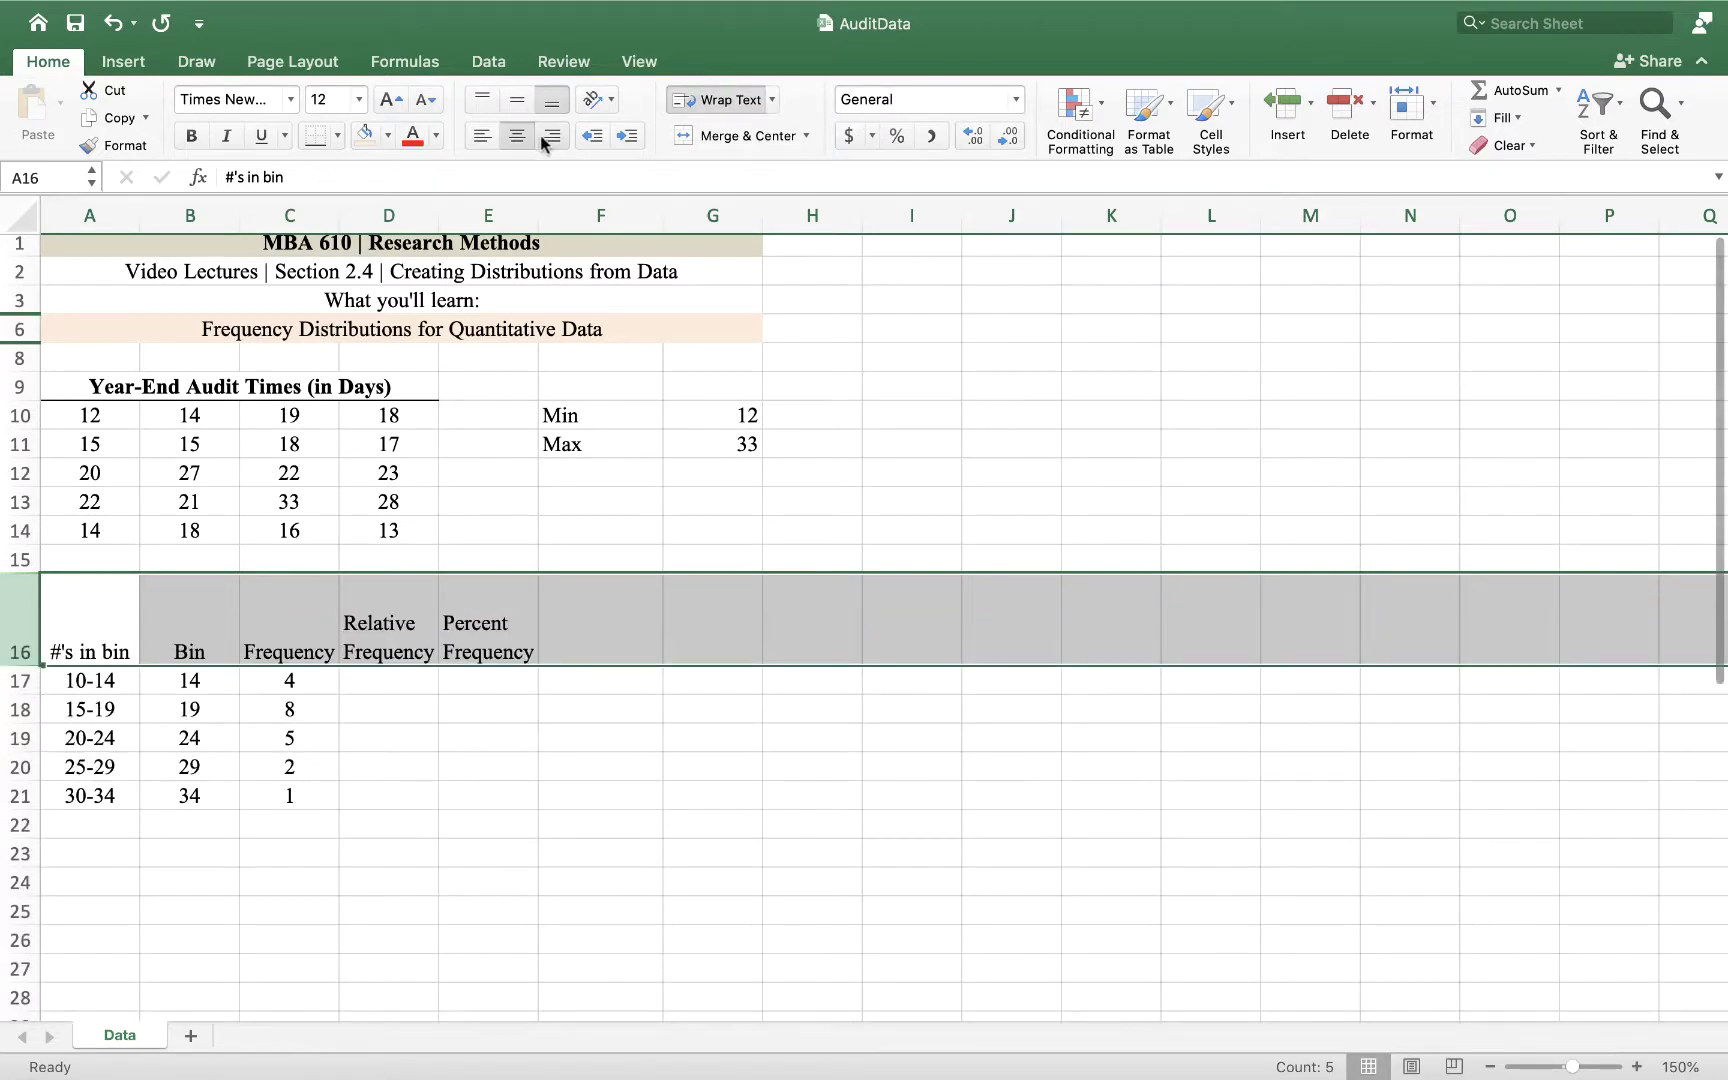
{"action": "left_click", "coordinate": [517, 135]}
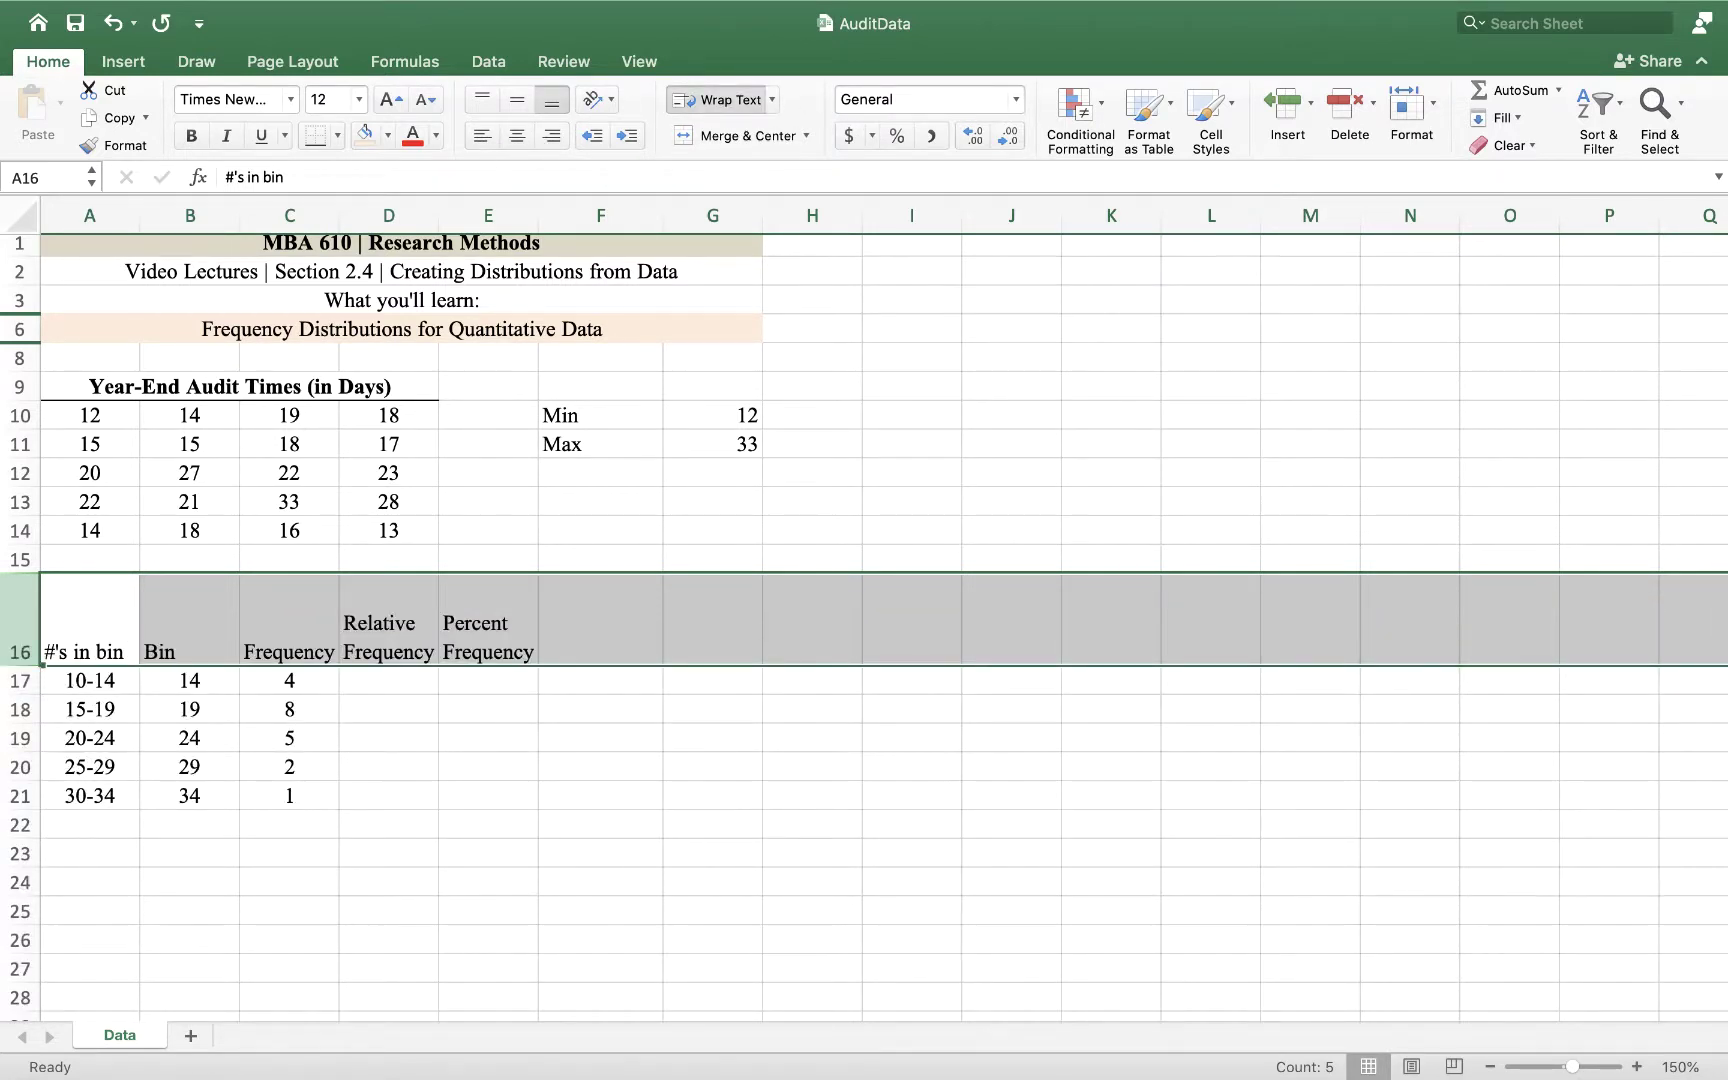
{"action": "left_click", "coordinate": [517, 135]}
- Shrink row 16, then add label n in B23 with =SUM(C17:C21) giving 20
{"action": "left_click_drag", "start_coordinate": [16, 666], "coordinate": [16, 641]}
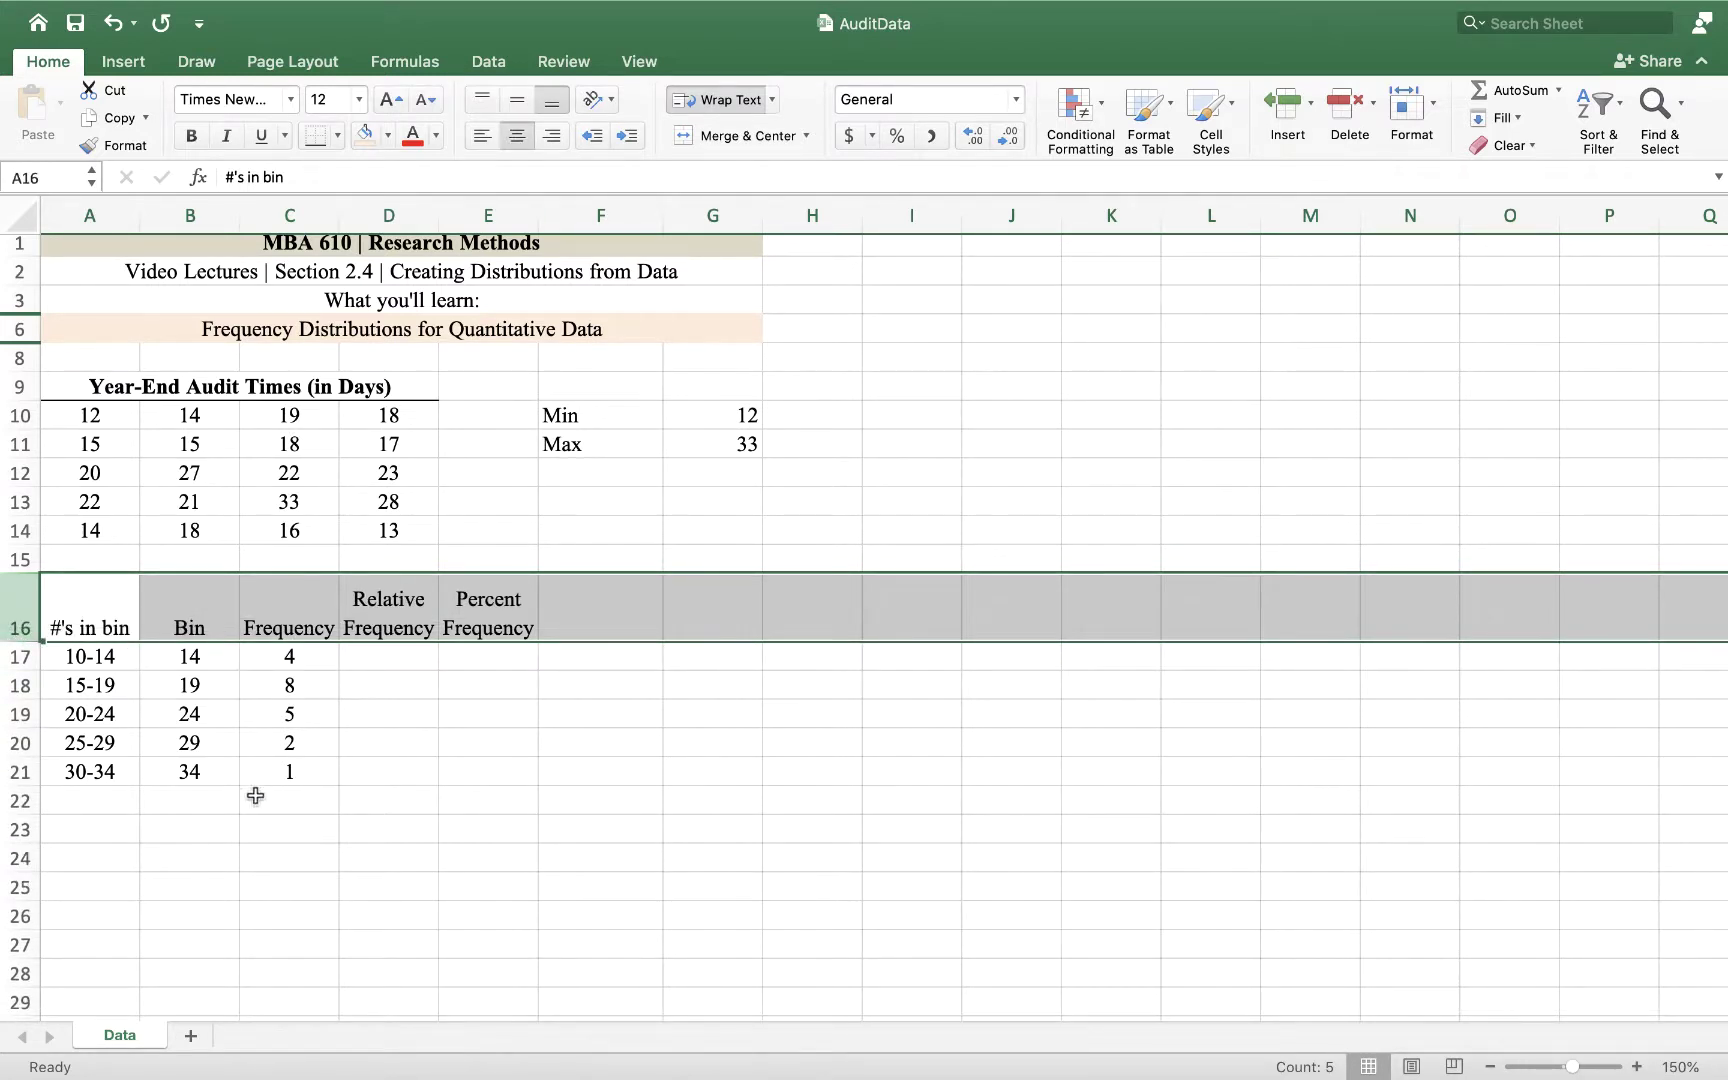
{"action": "left_click", "coordinate": [203, 818]}
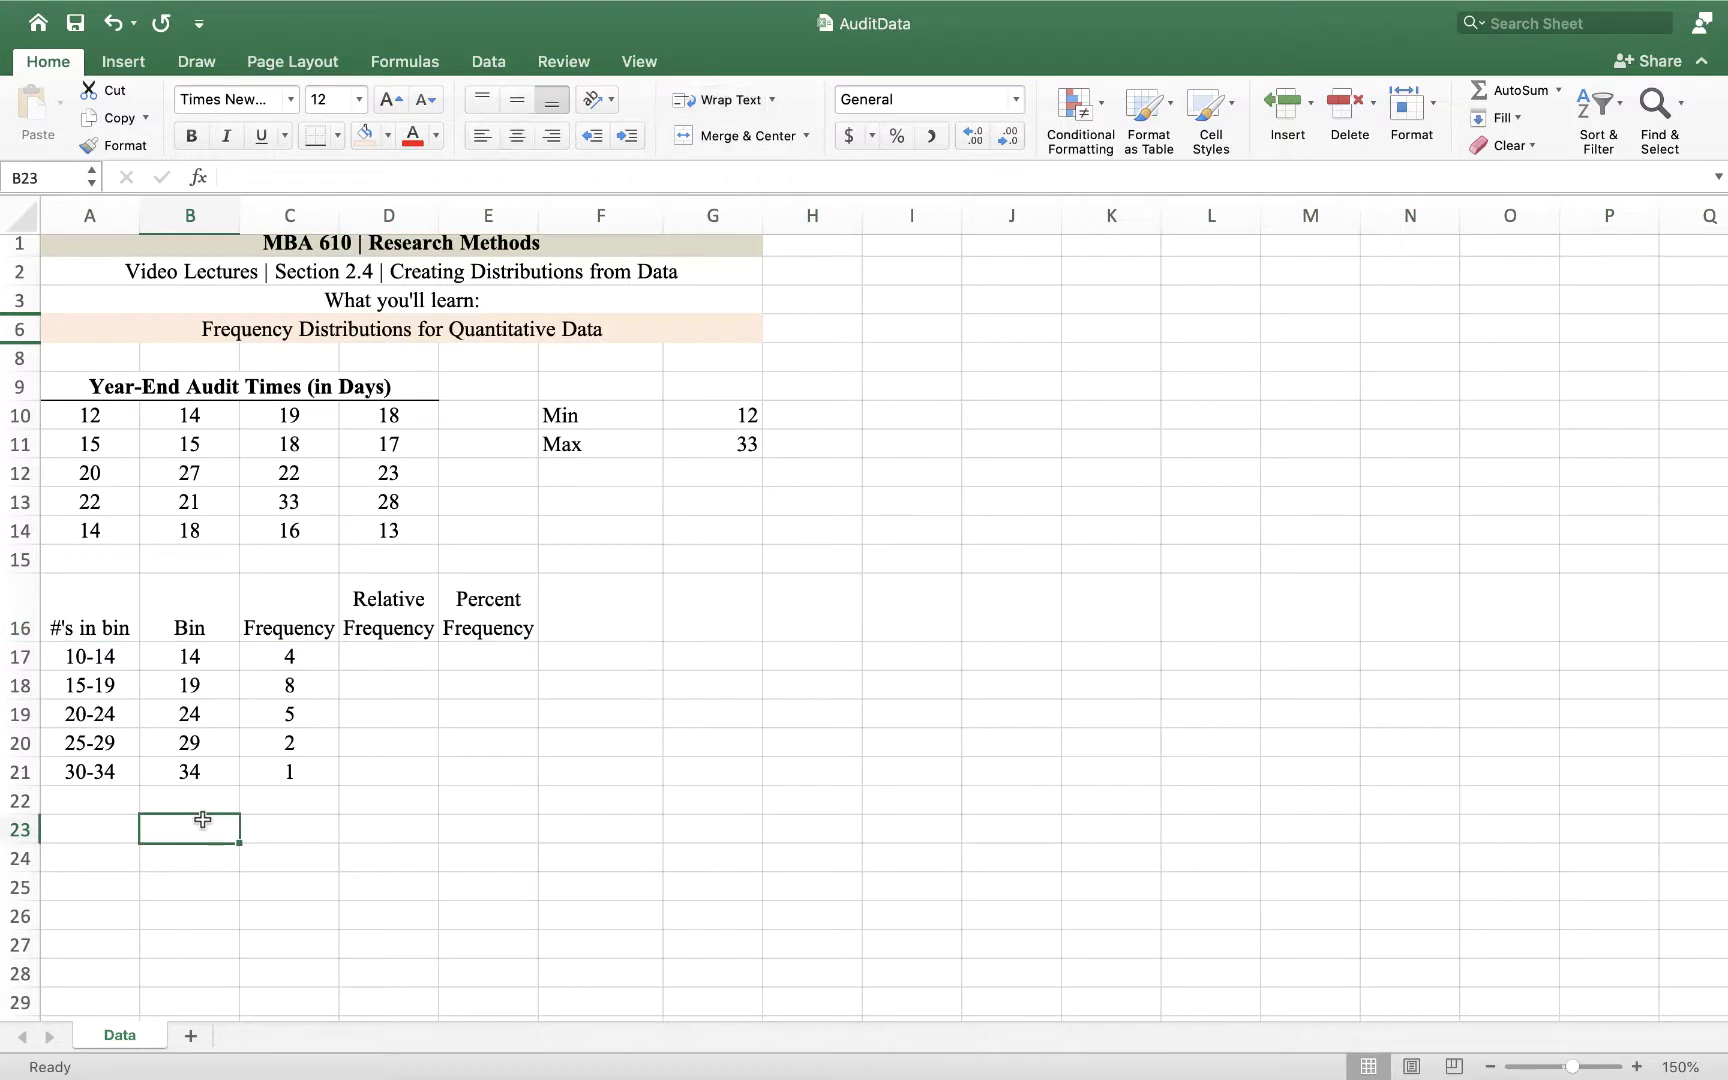
{"action": "type", "text": "n"}
{"action": "key", "text": "Tab"}
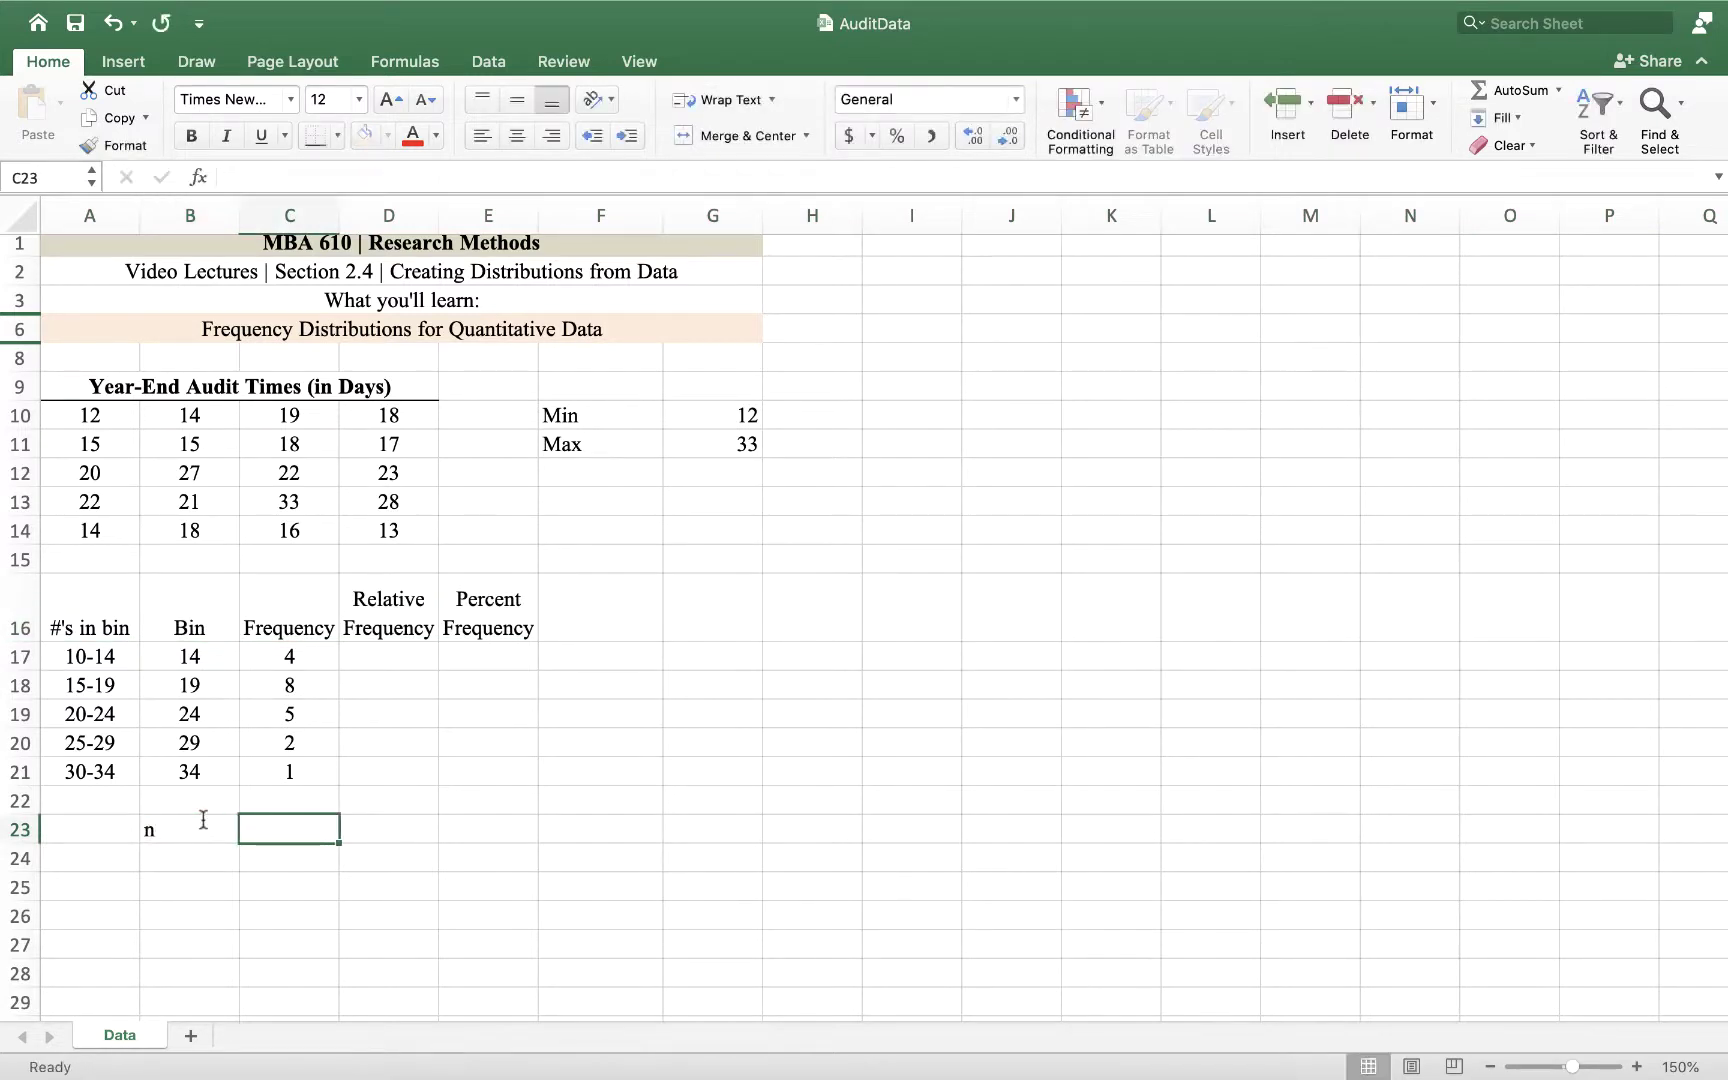
{"action": "type", "text": "=sum("}
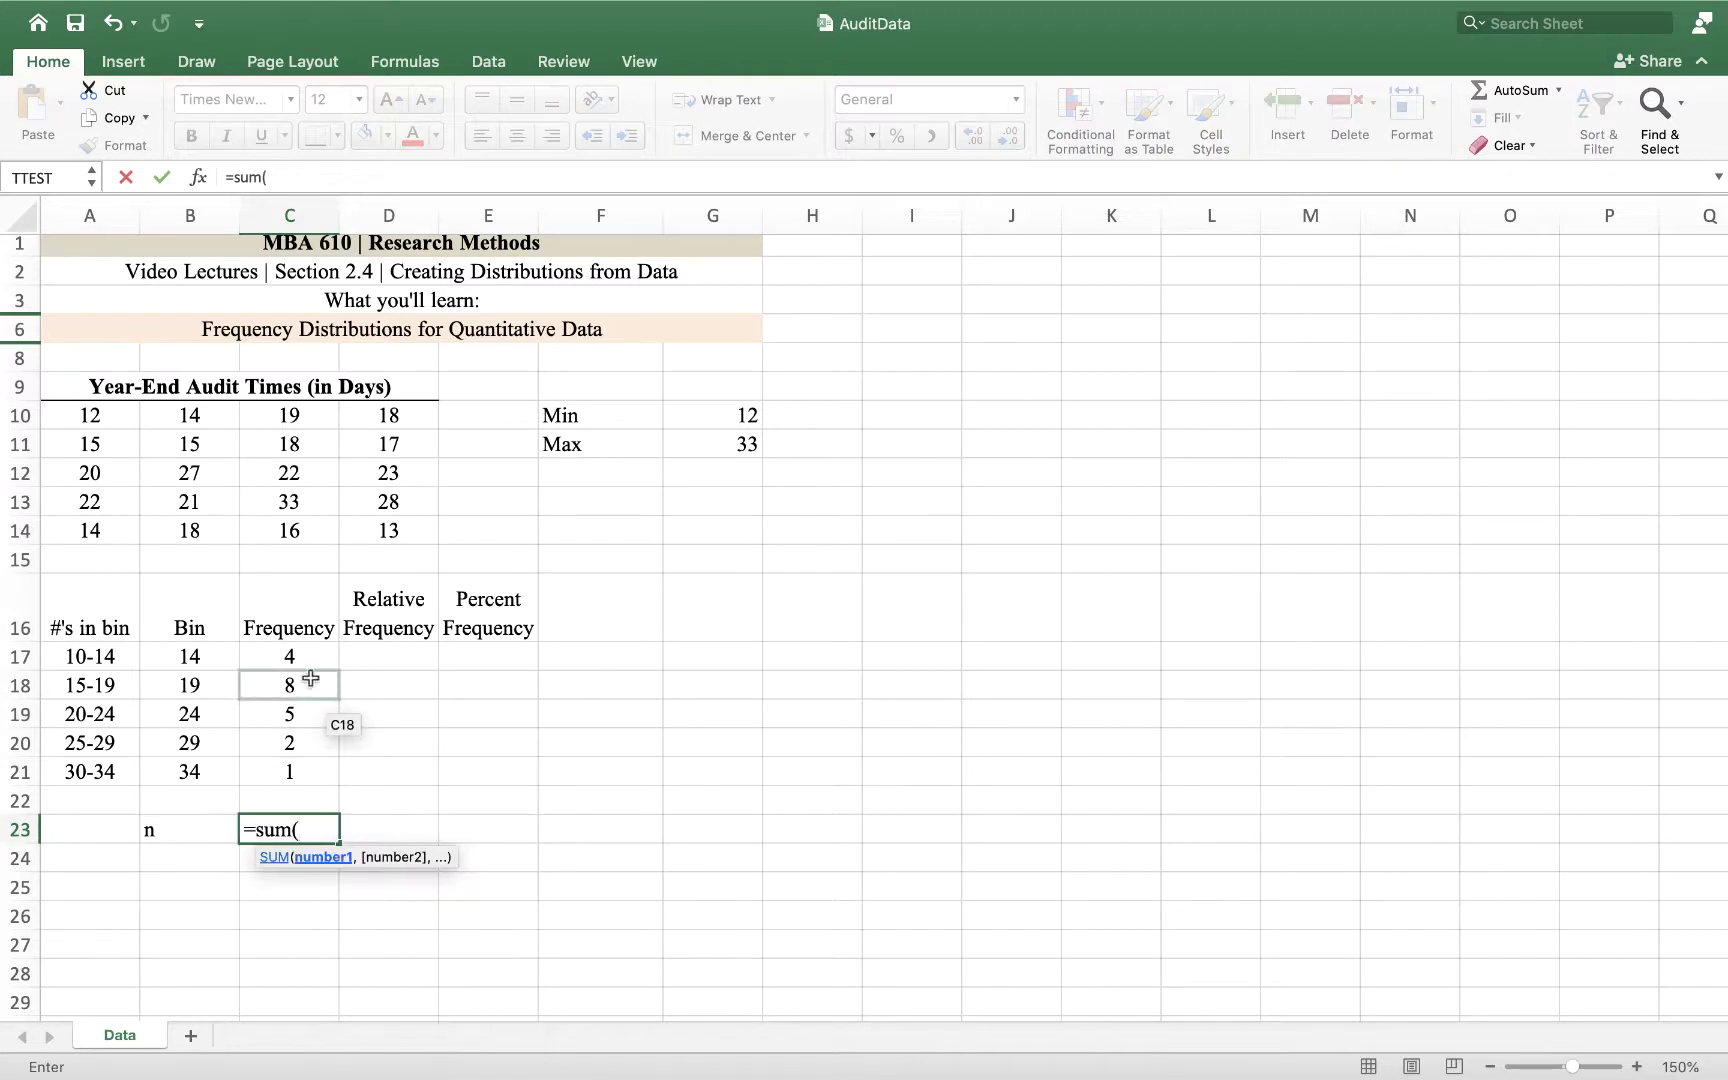
{"action": "left_click_drag", "start_coordinate": [295, 656], "coordinate": [303, 765]}
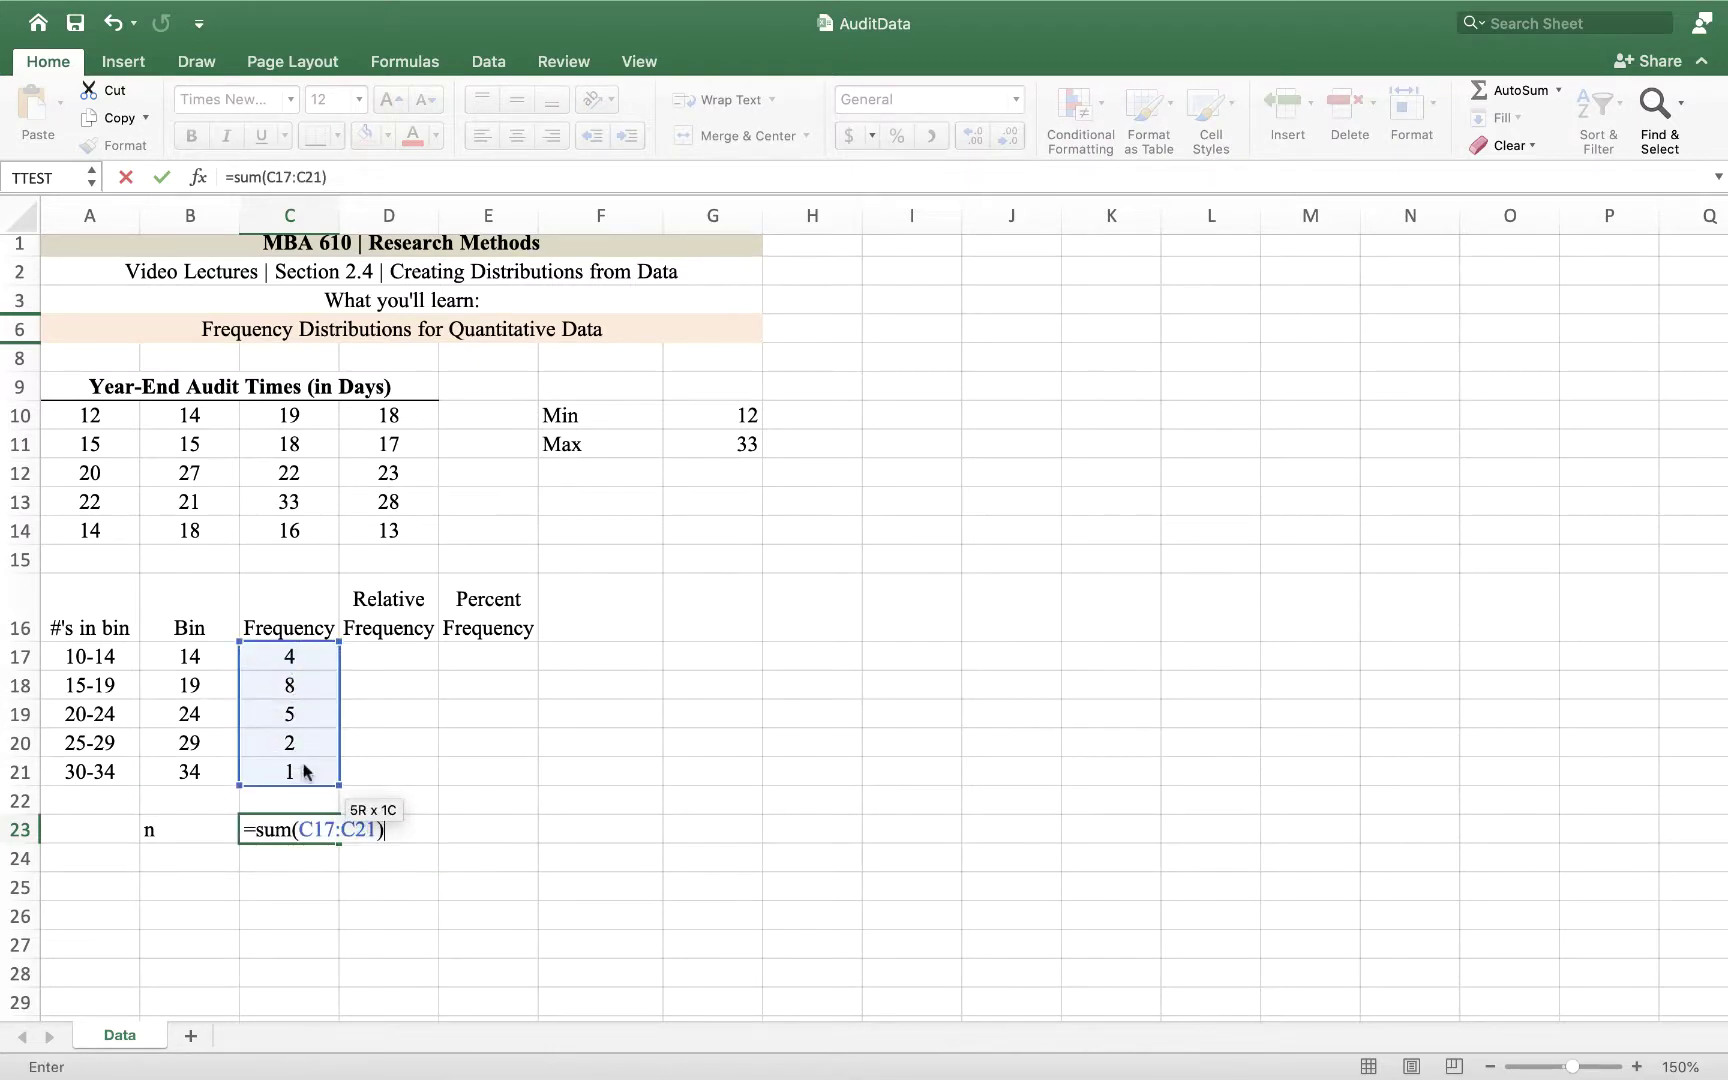
{"action": "key", "text": "Return"}
- Check n with =COUNT(A10:D14) giving 20, delete the check, and centre B23:C23
{"action": "key", "text": "Right"}
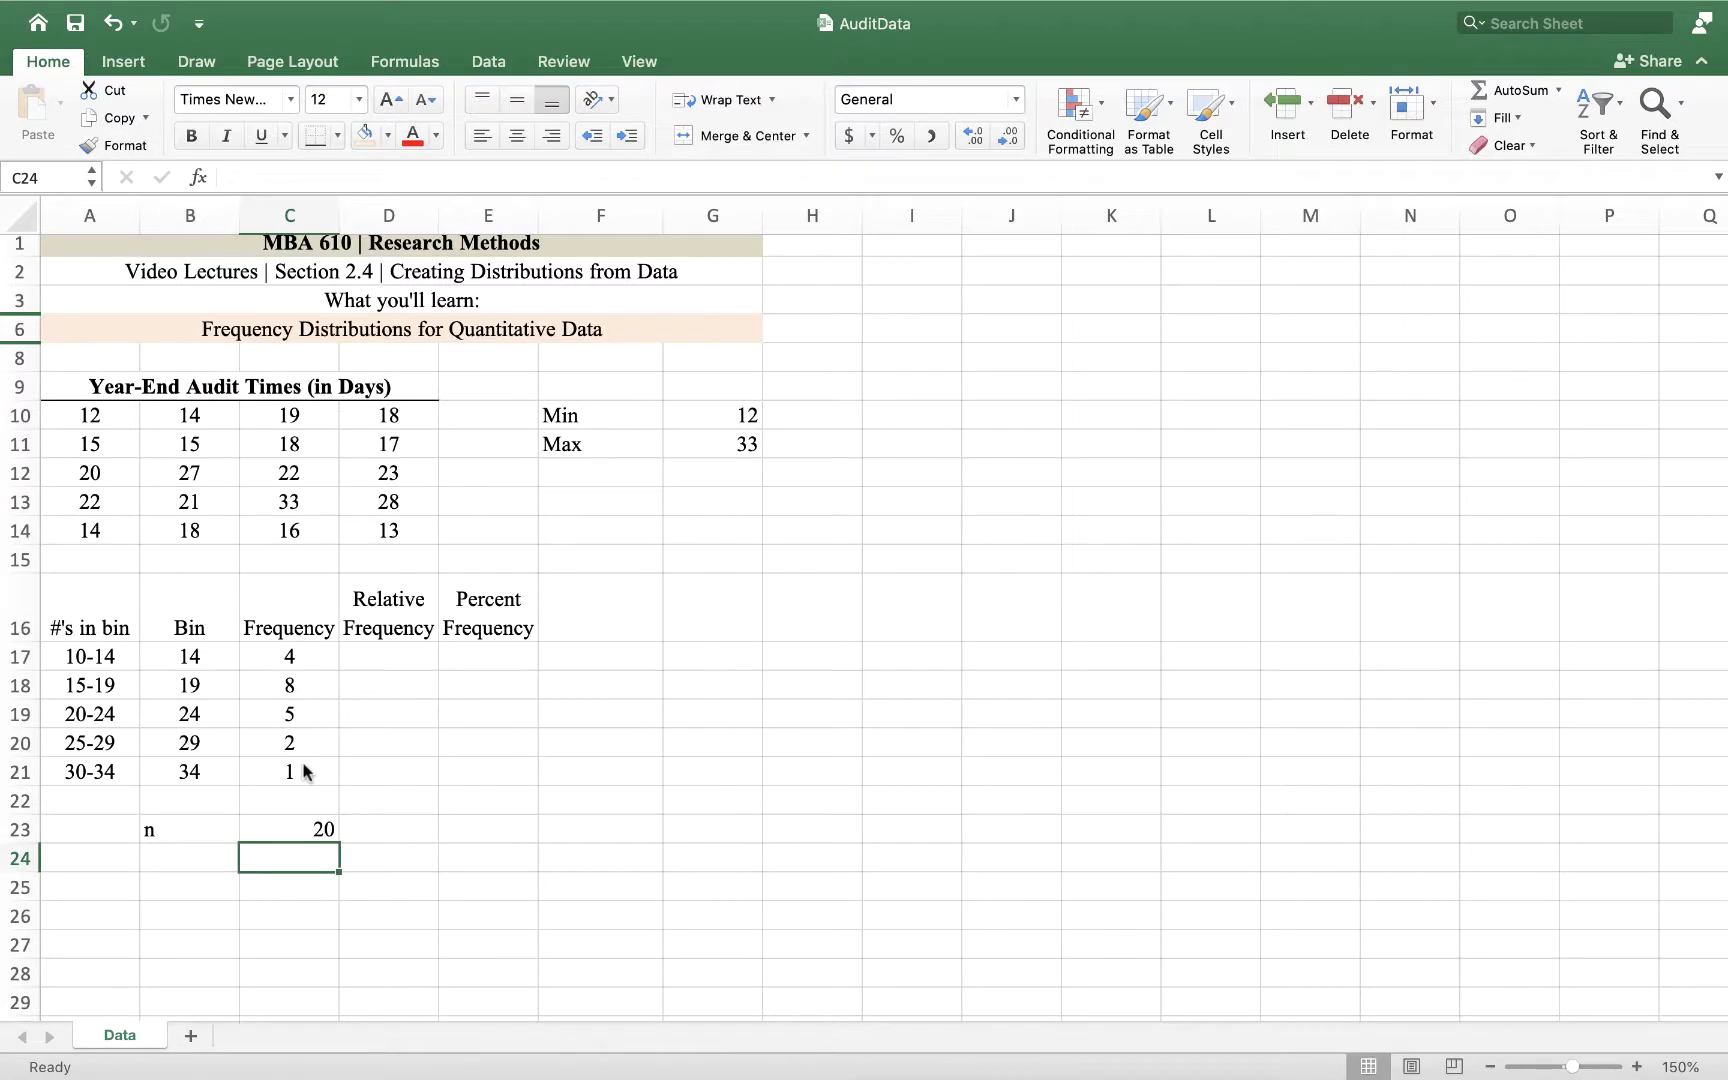
{"action": "type", "text": "=count("}
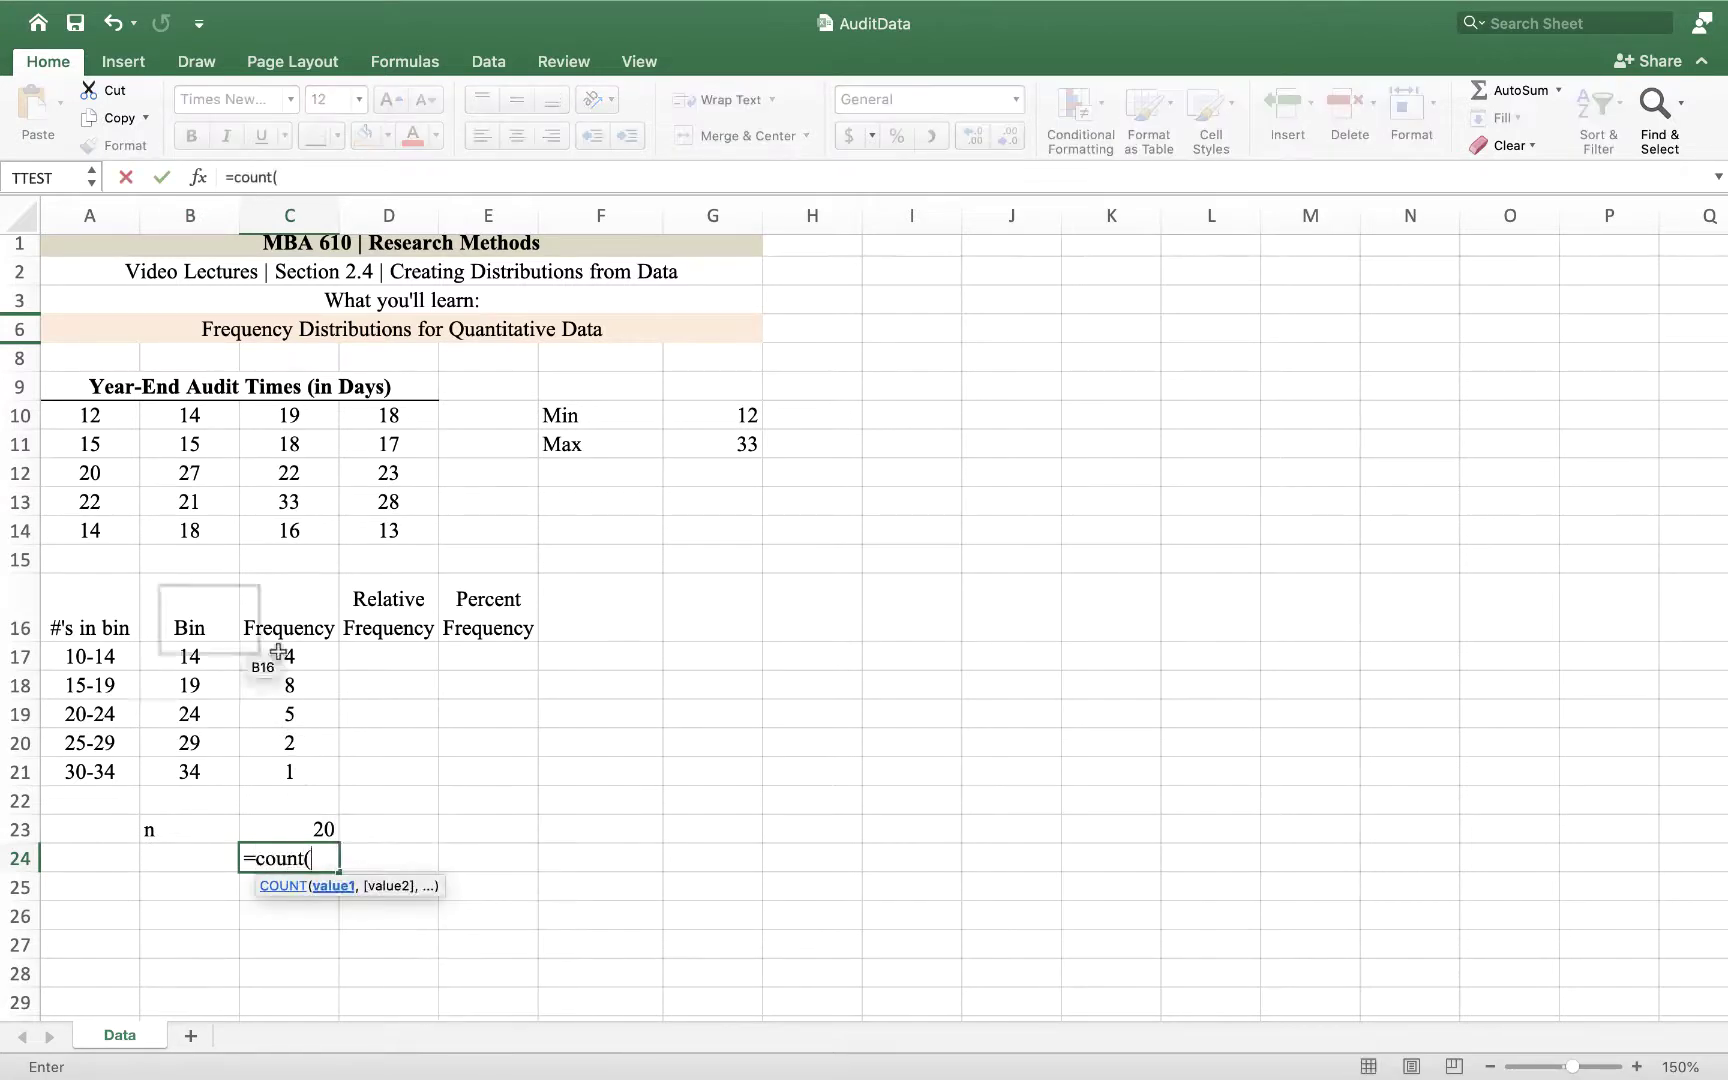
{"action": "left_click_drag", "start_coordinate": [100, 416], "coordinate": [370, 512]}
{"action": "type", "text": ")"}
{"action": "key", "text": "Return"}
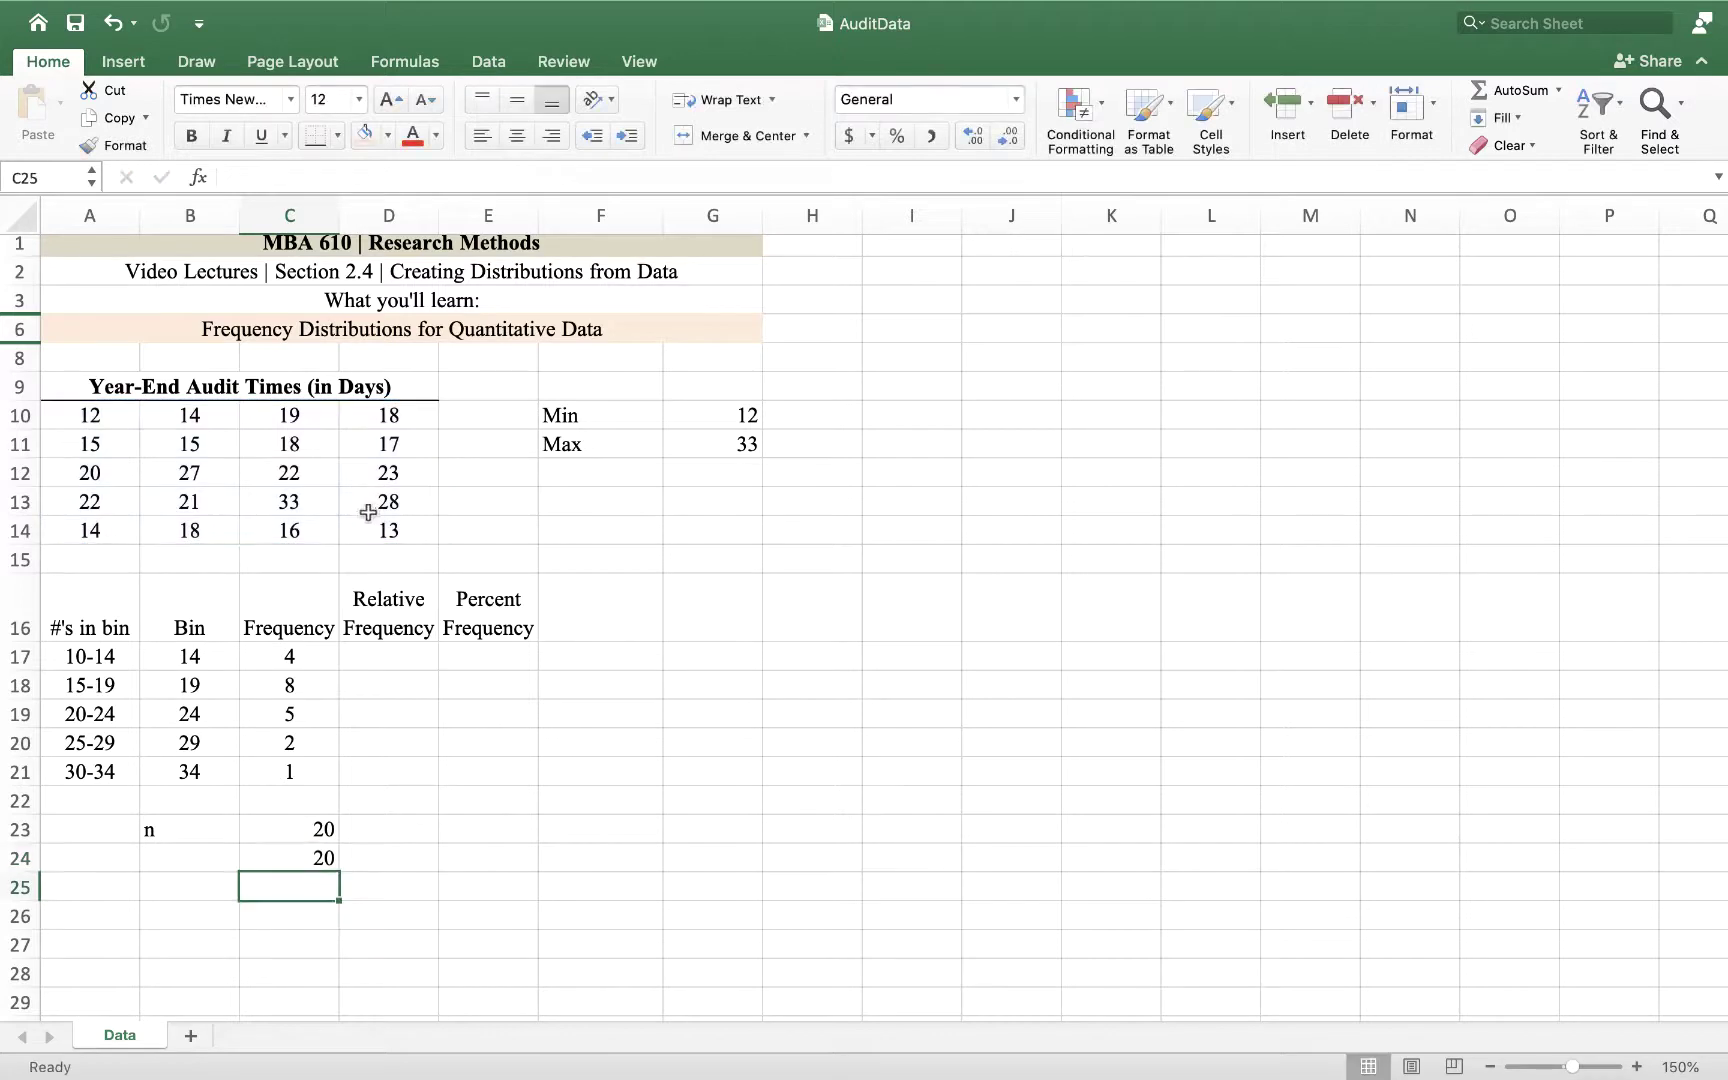
{"action": "left_click", "coordinate": [315, 858]}
{"action": "key", "text": "Delete"}
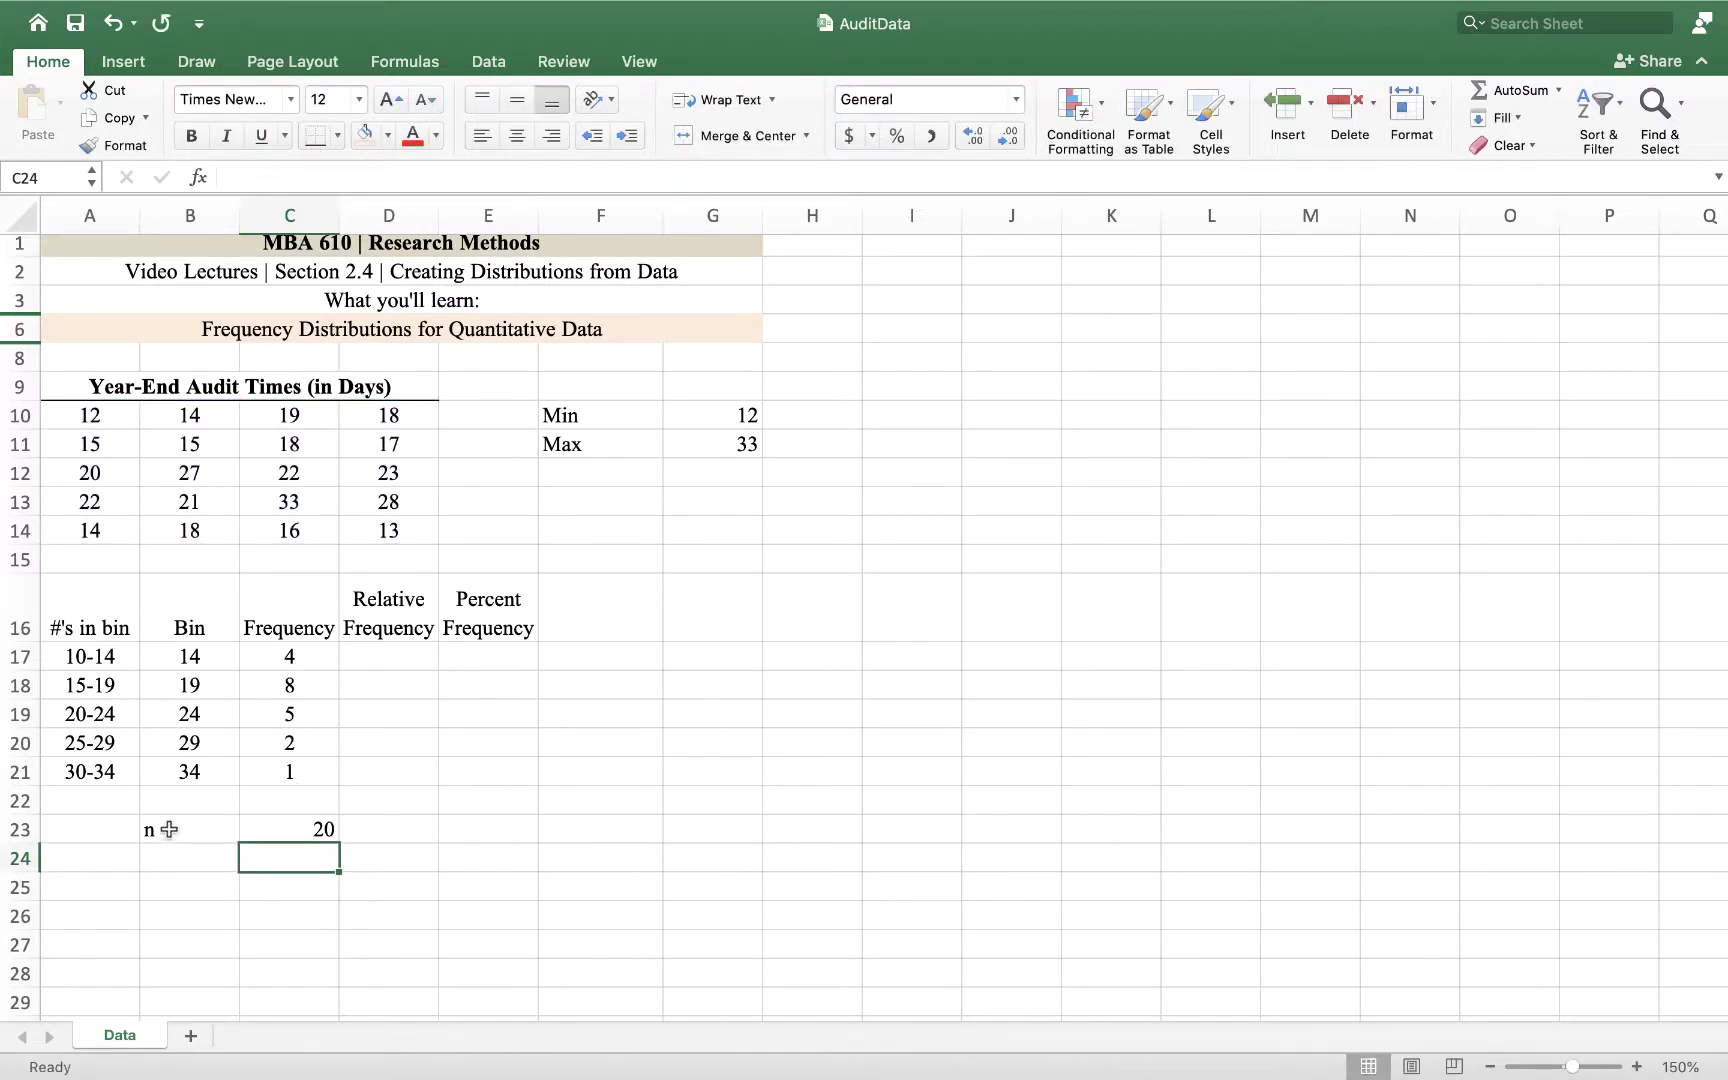
{"action": "left_click_drag", "start_coordinate": [168, 829], "coordinate": [318, 832]}
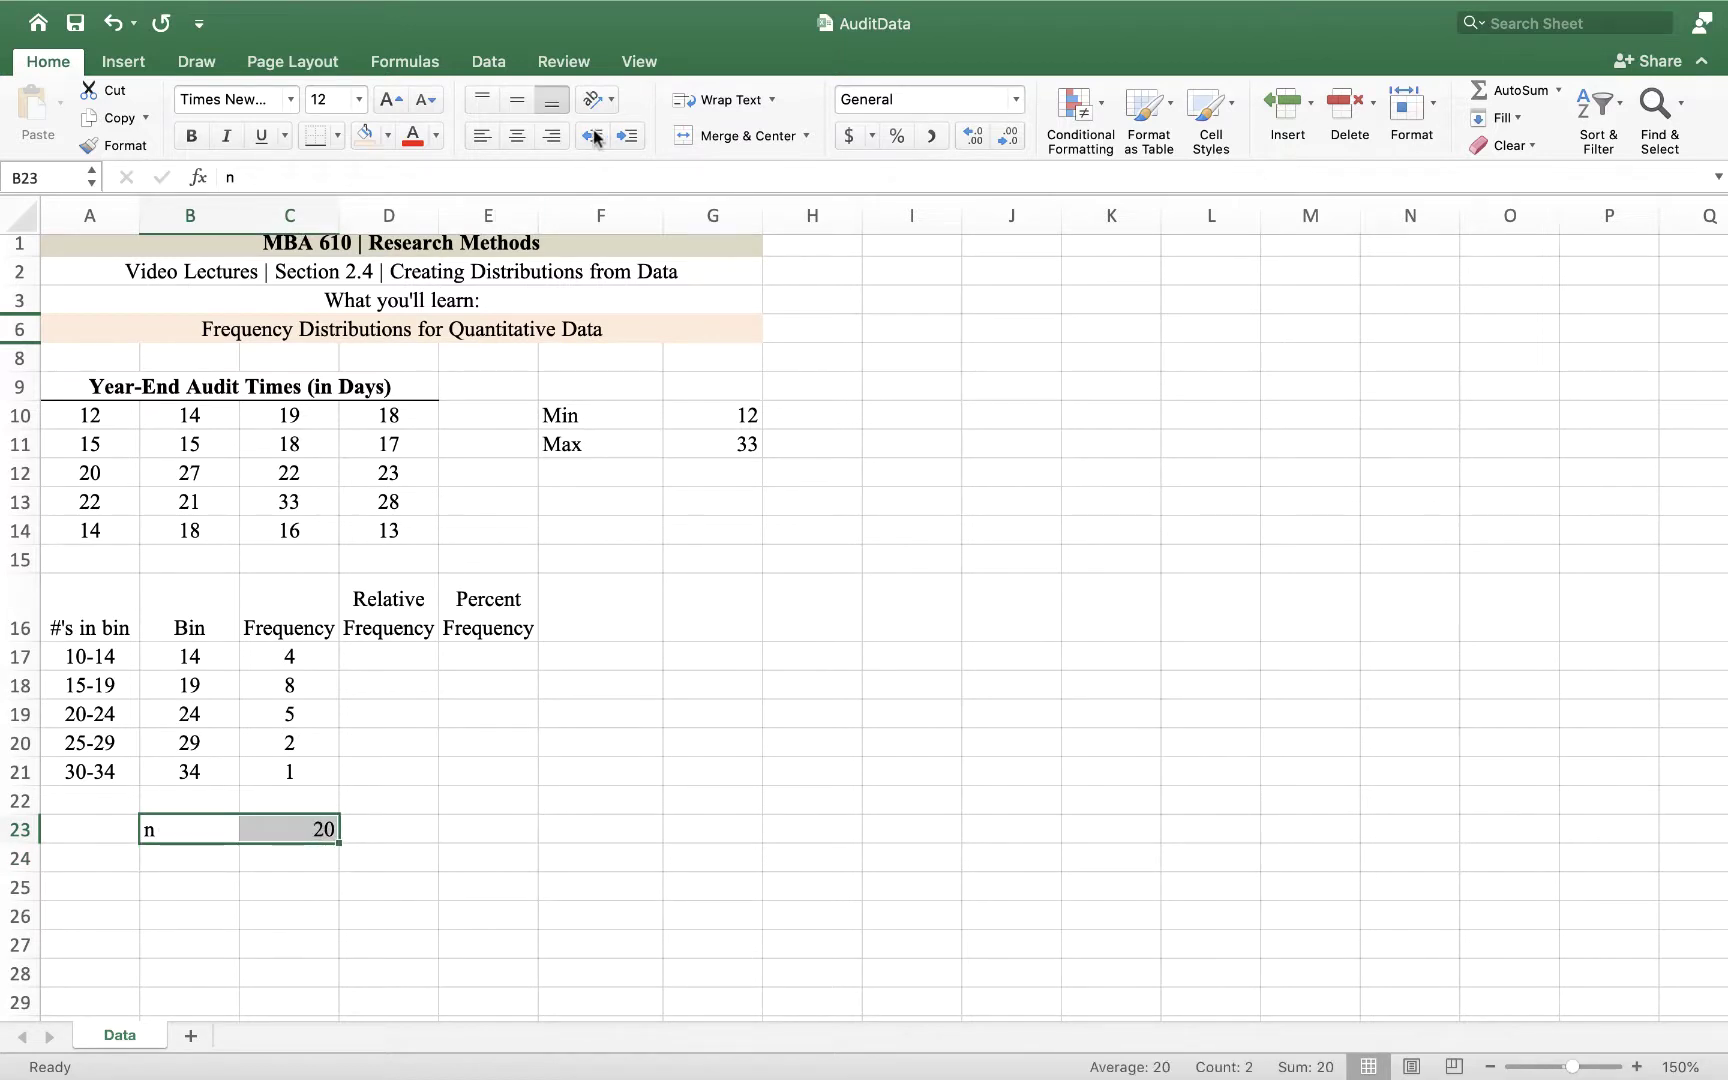
{"action": "left_click", "coordinate": [517, 135]}
- Enter the relative frequency formula =C17/$C$23 in D17
{"action": "left_click", "coordinate": [688, 658]}
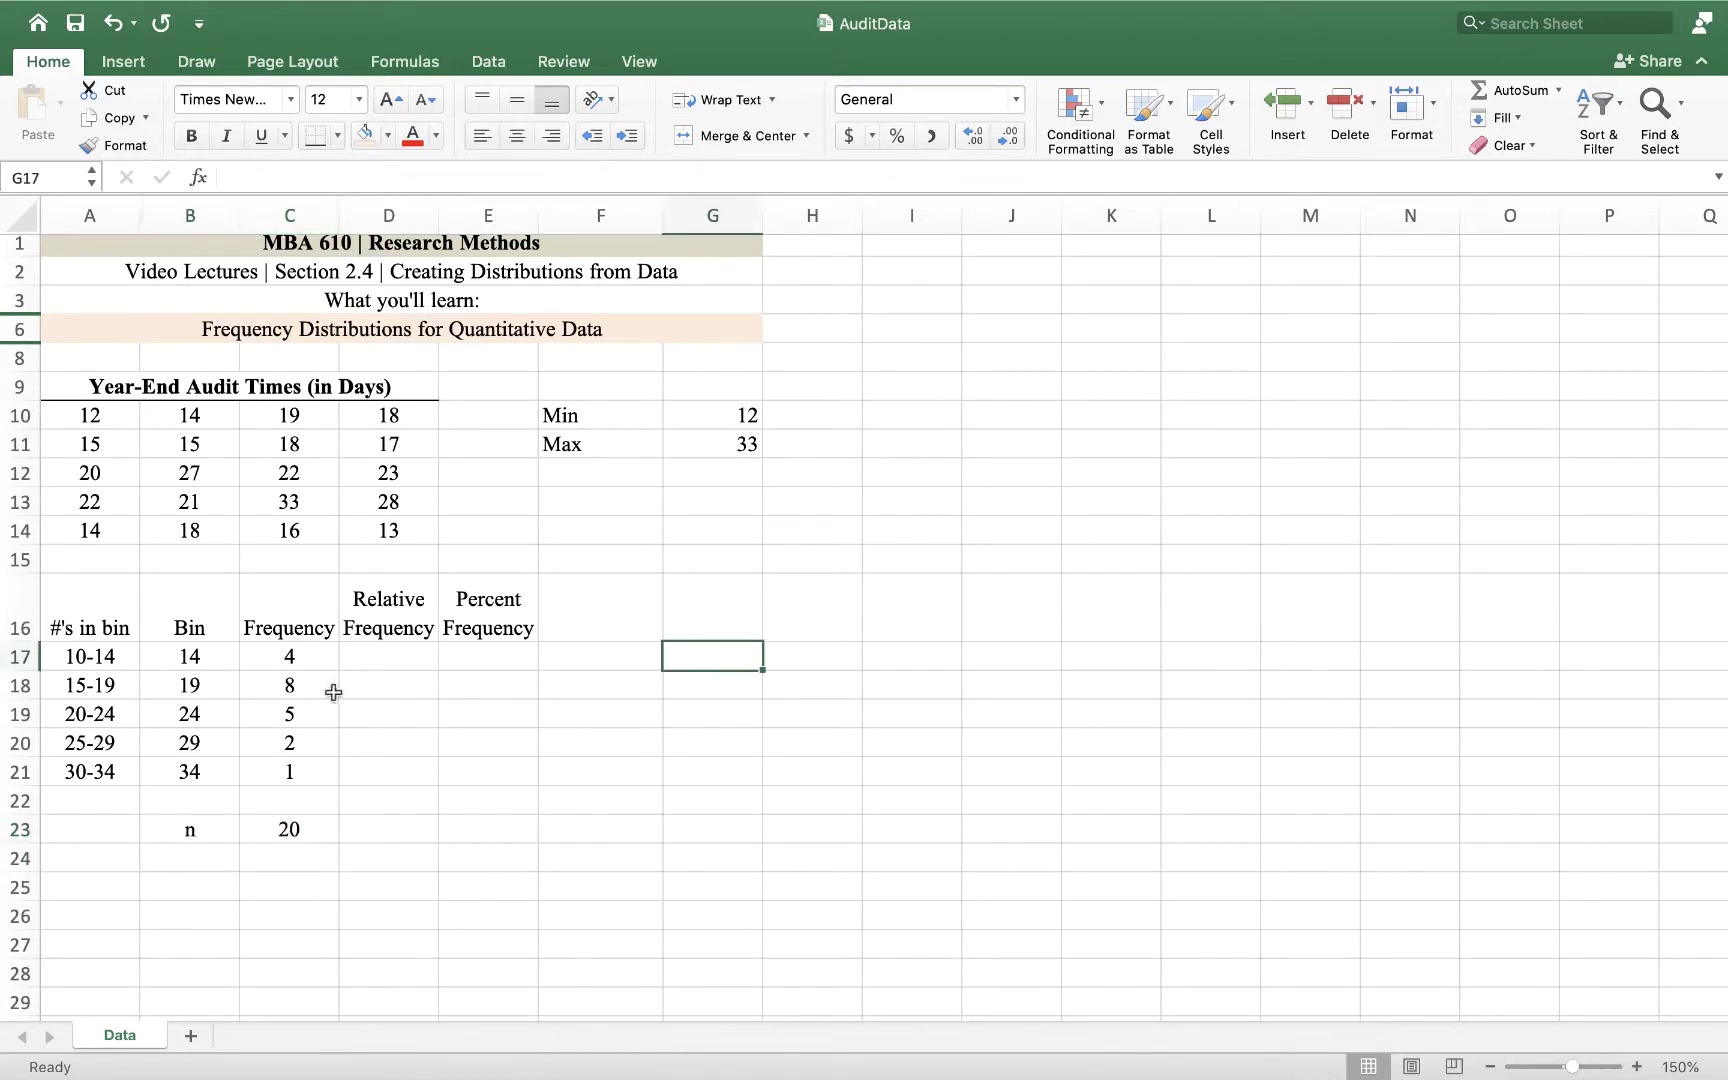
{"action": "left_click", "coordinate": [375, 658]}
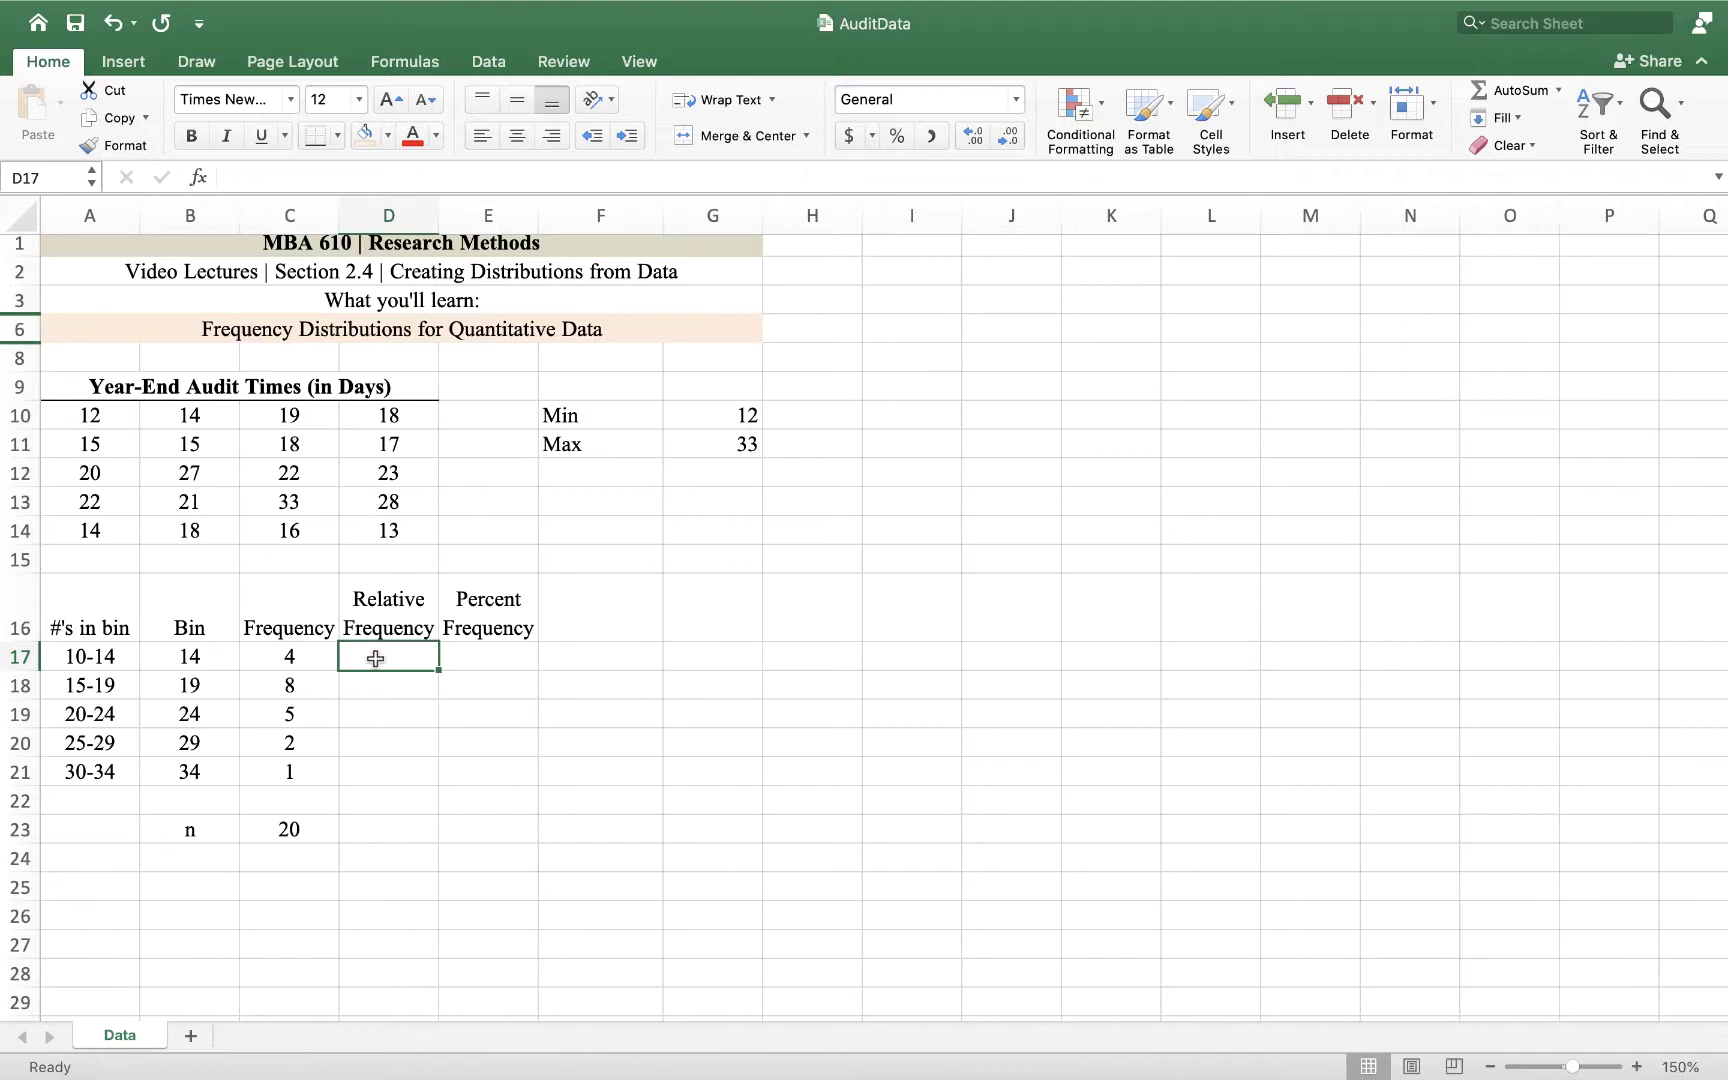
{"action": "type", "text": "="}
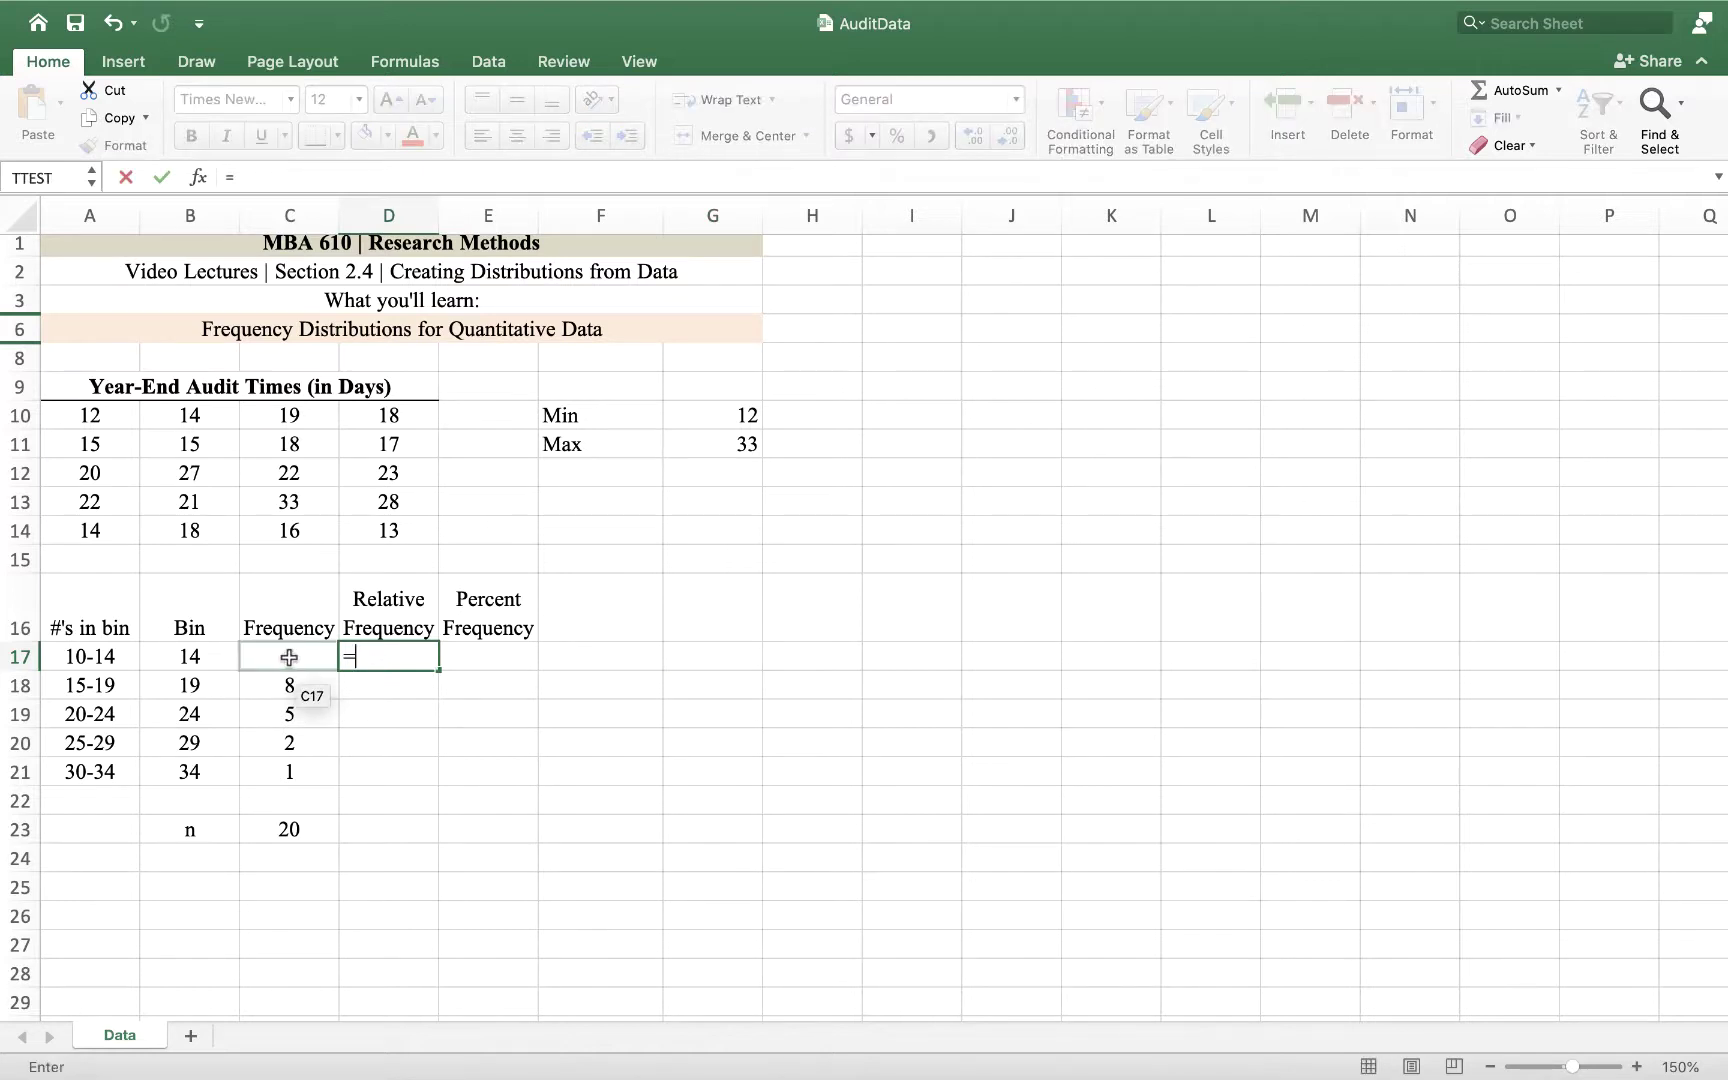
{"action": "left_click", "coordinate": [289, 657]}
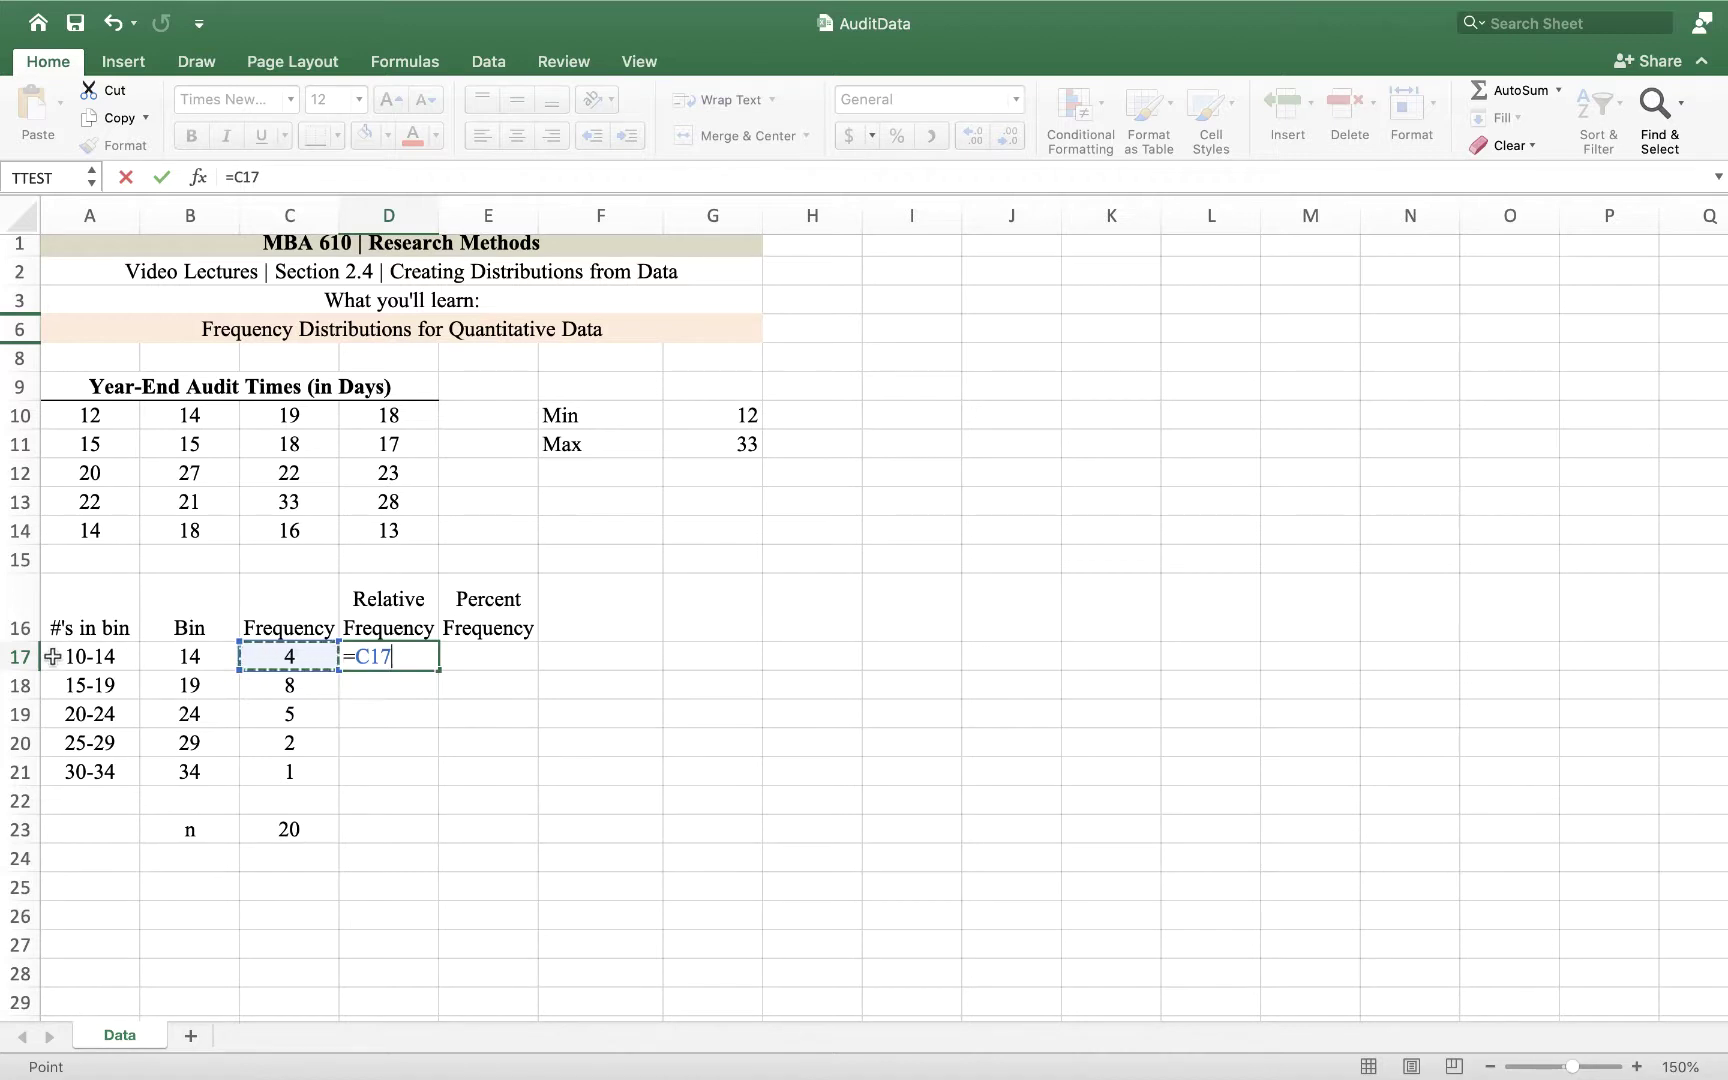
{"action": "left_click", "coordinate": [288, 829]}
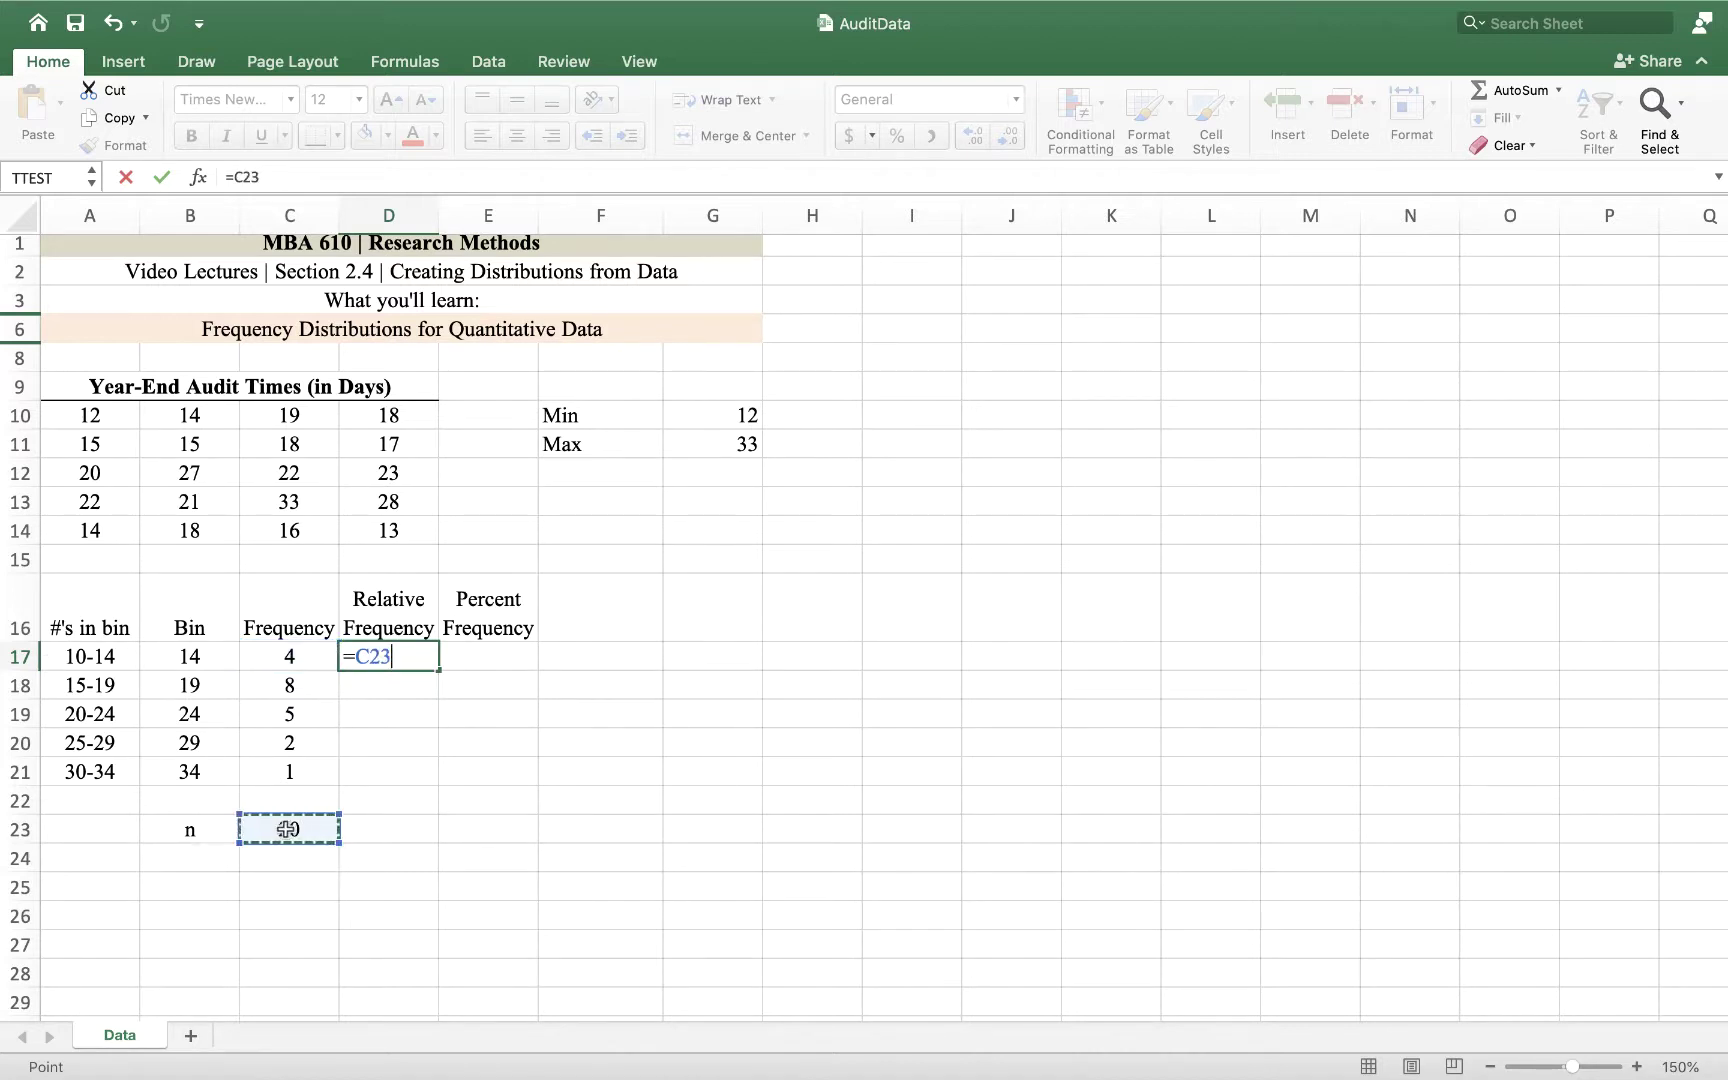
{"action": "key", "text": "BackSpace"}
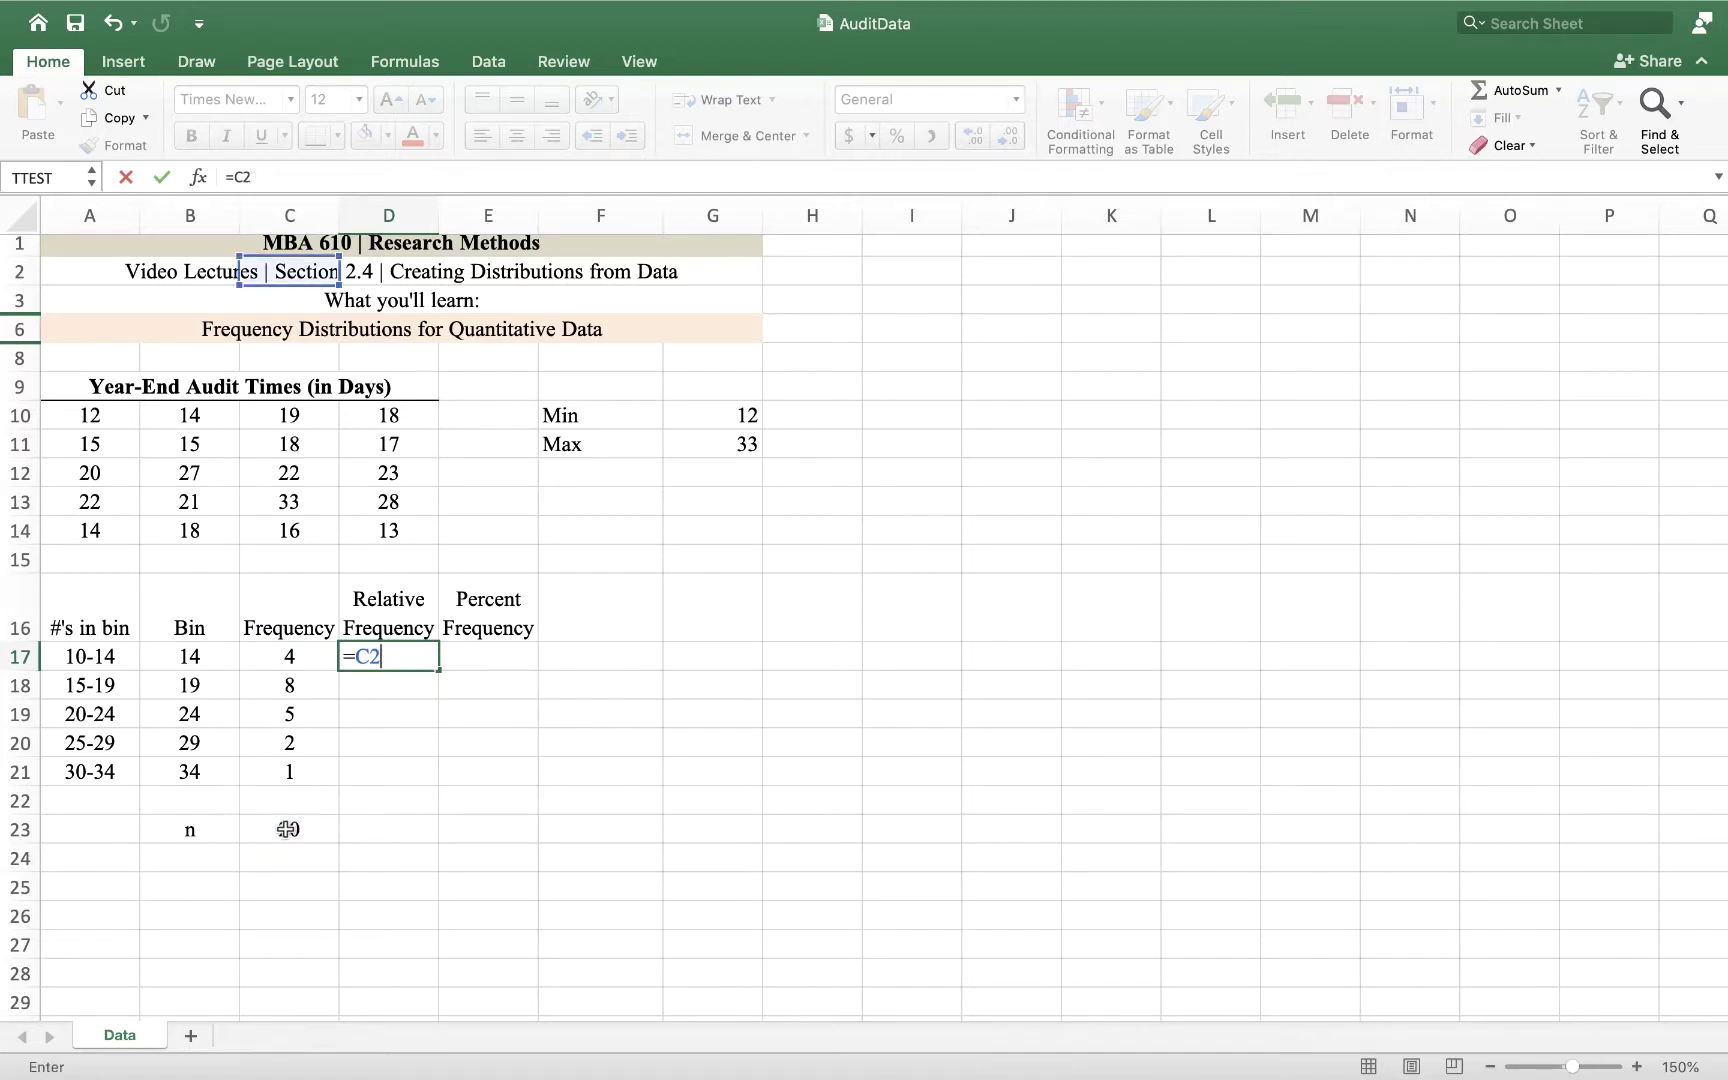
{"action": "key", "text": "BackSpace"}
{"action": "key", "text": "BackSpace"}
{"action": "left_click", "coordinate": [308, 655]}
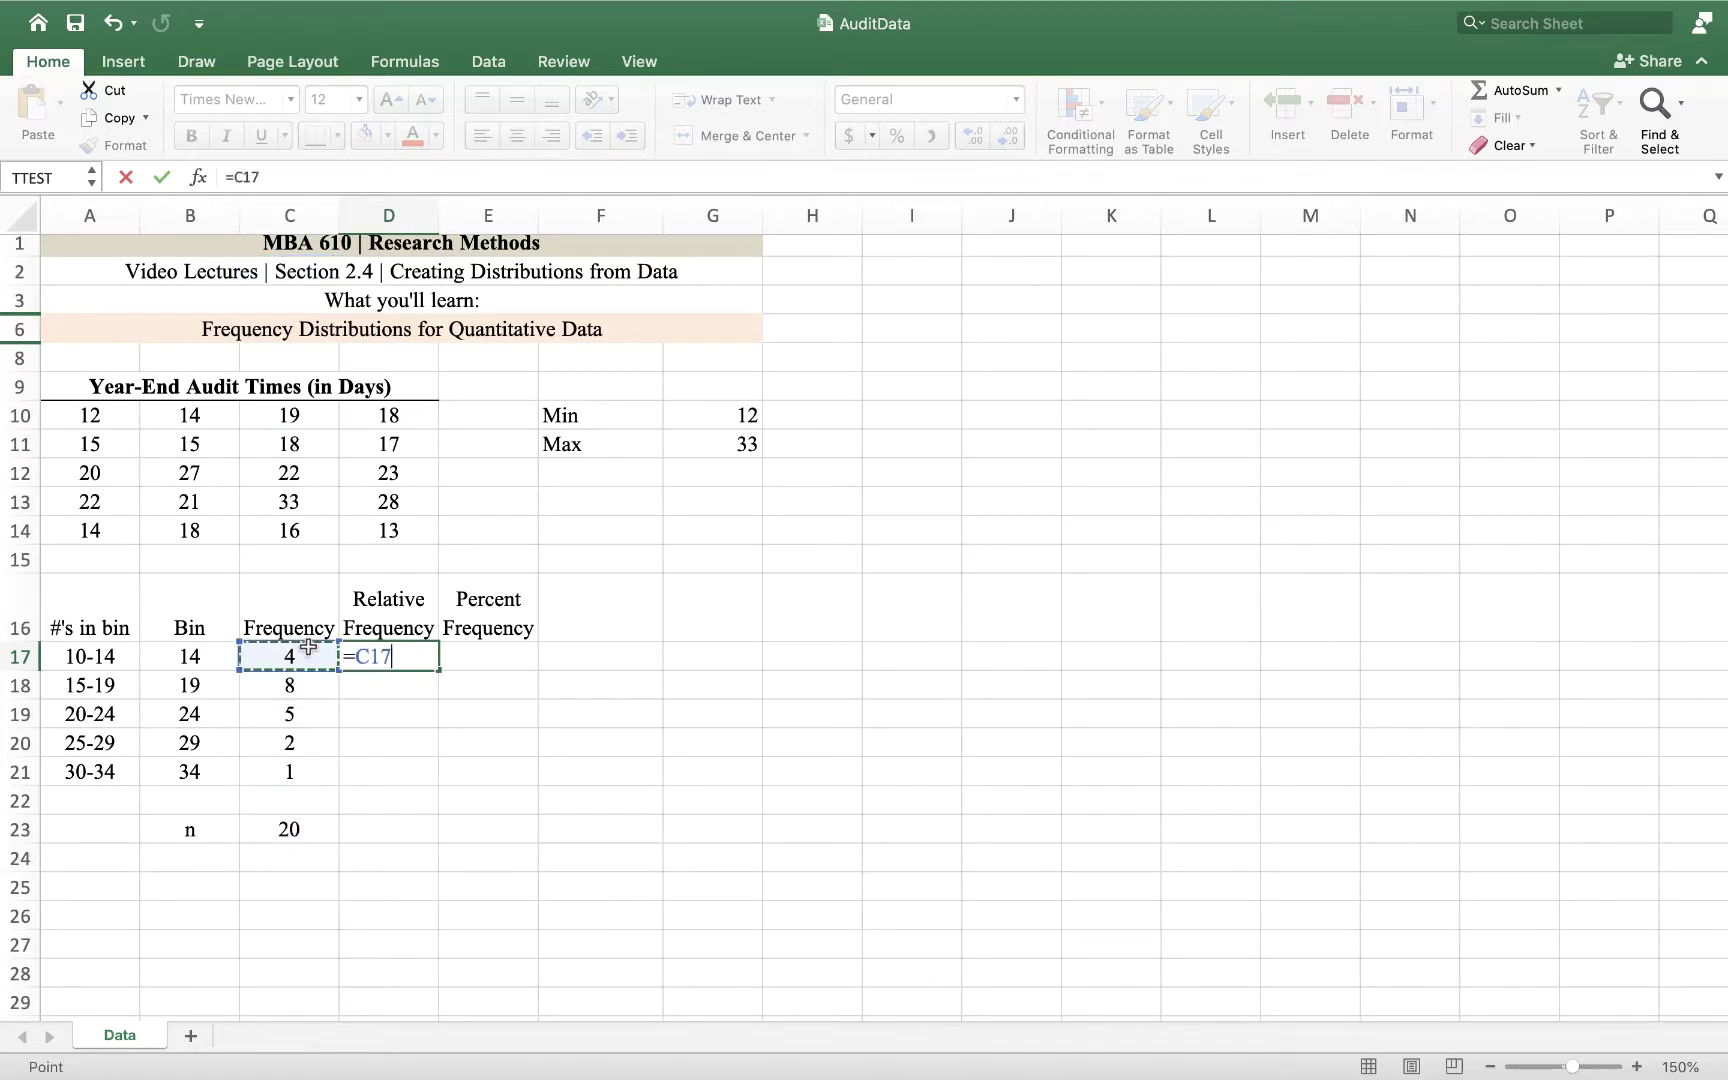
{"action": "type", "text": "/"}
{"action": "left_click", "coordinate": [257, 826]}
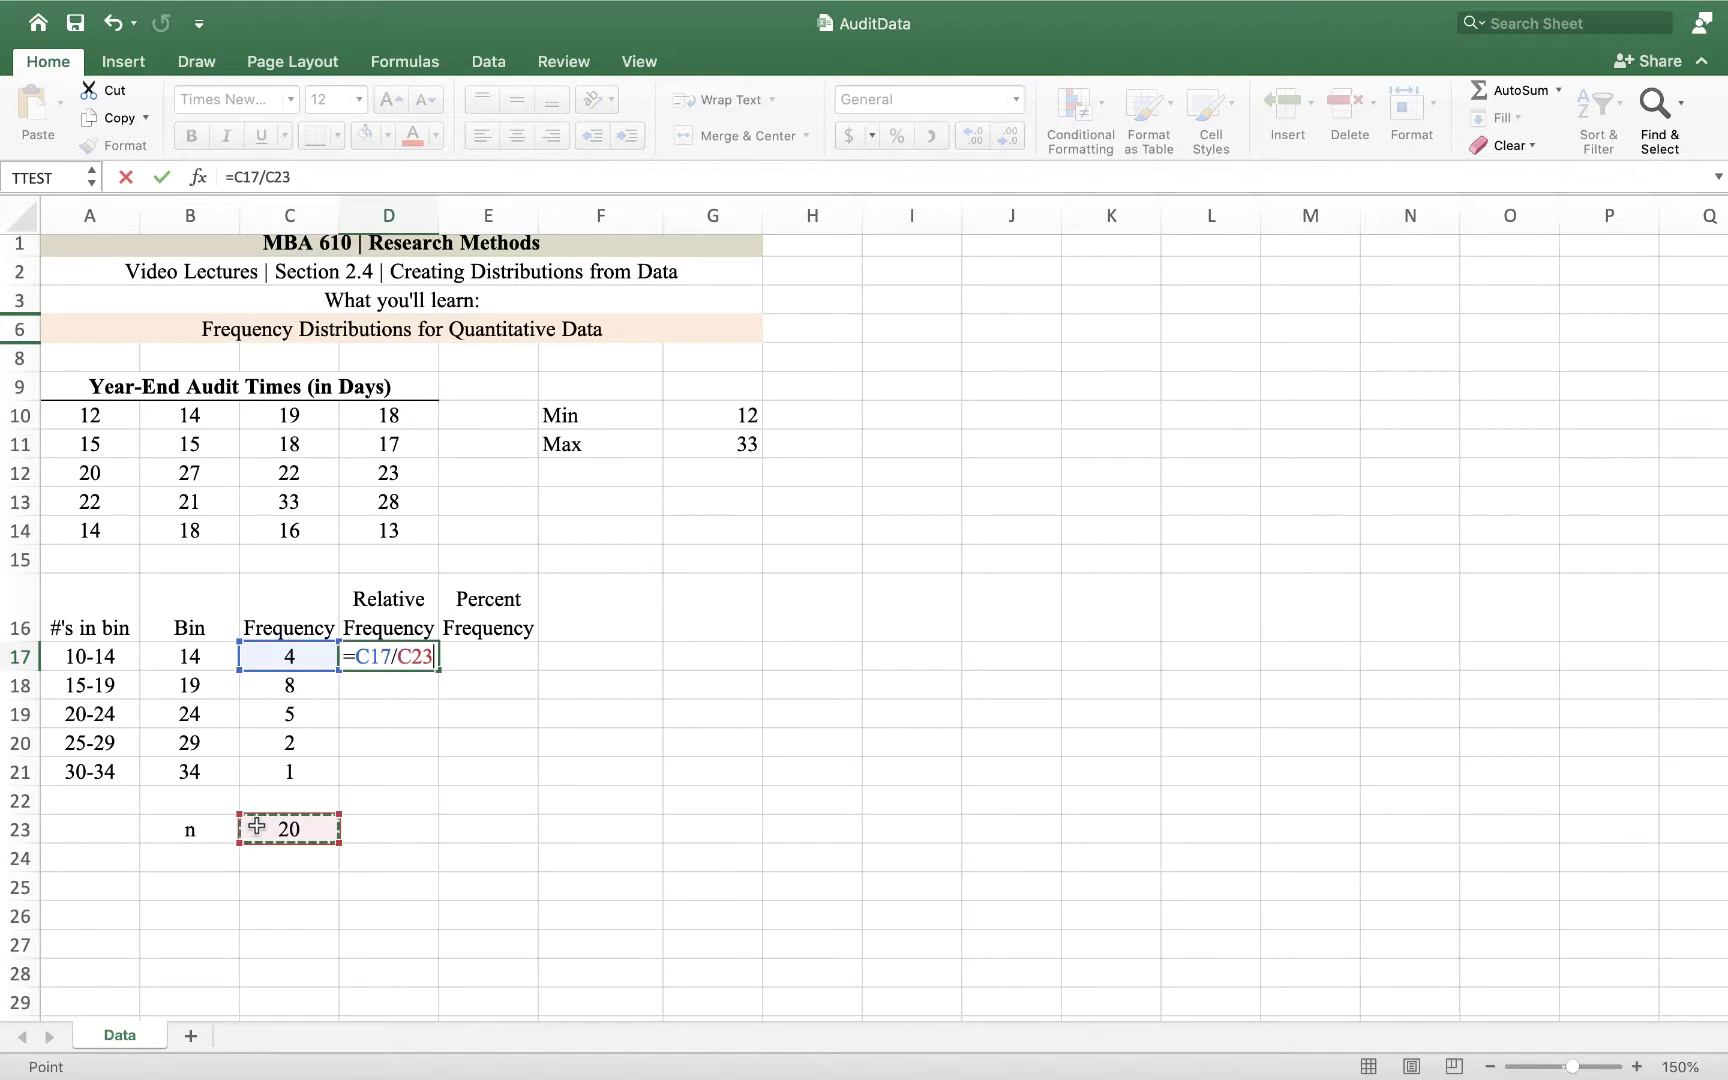
{"action": "key", "text": "F4"}
{"action": "key", "text": "Return"}
{"action": "left_click", "coordinate": [410, 656]}
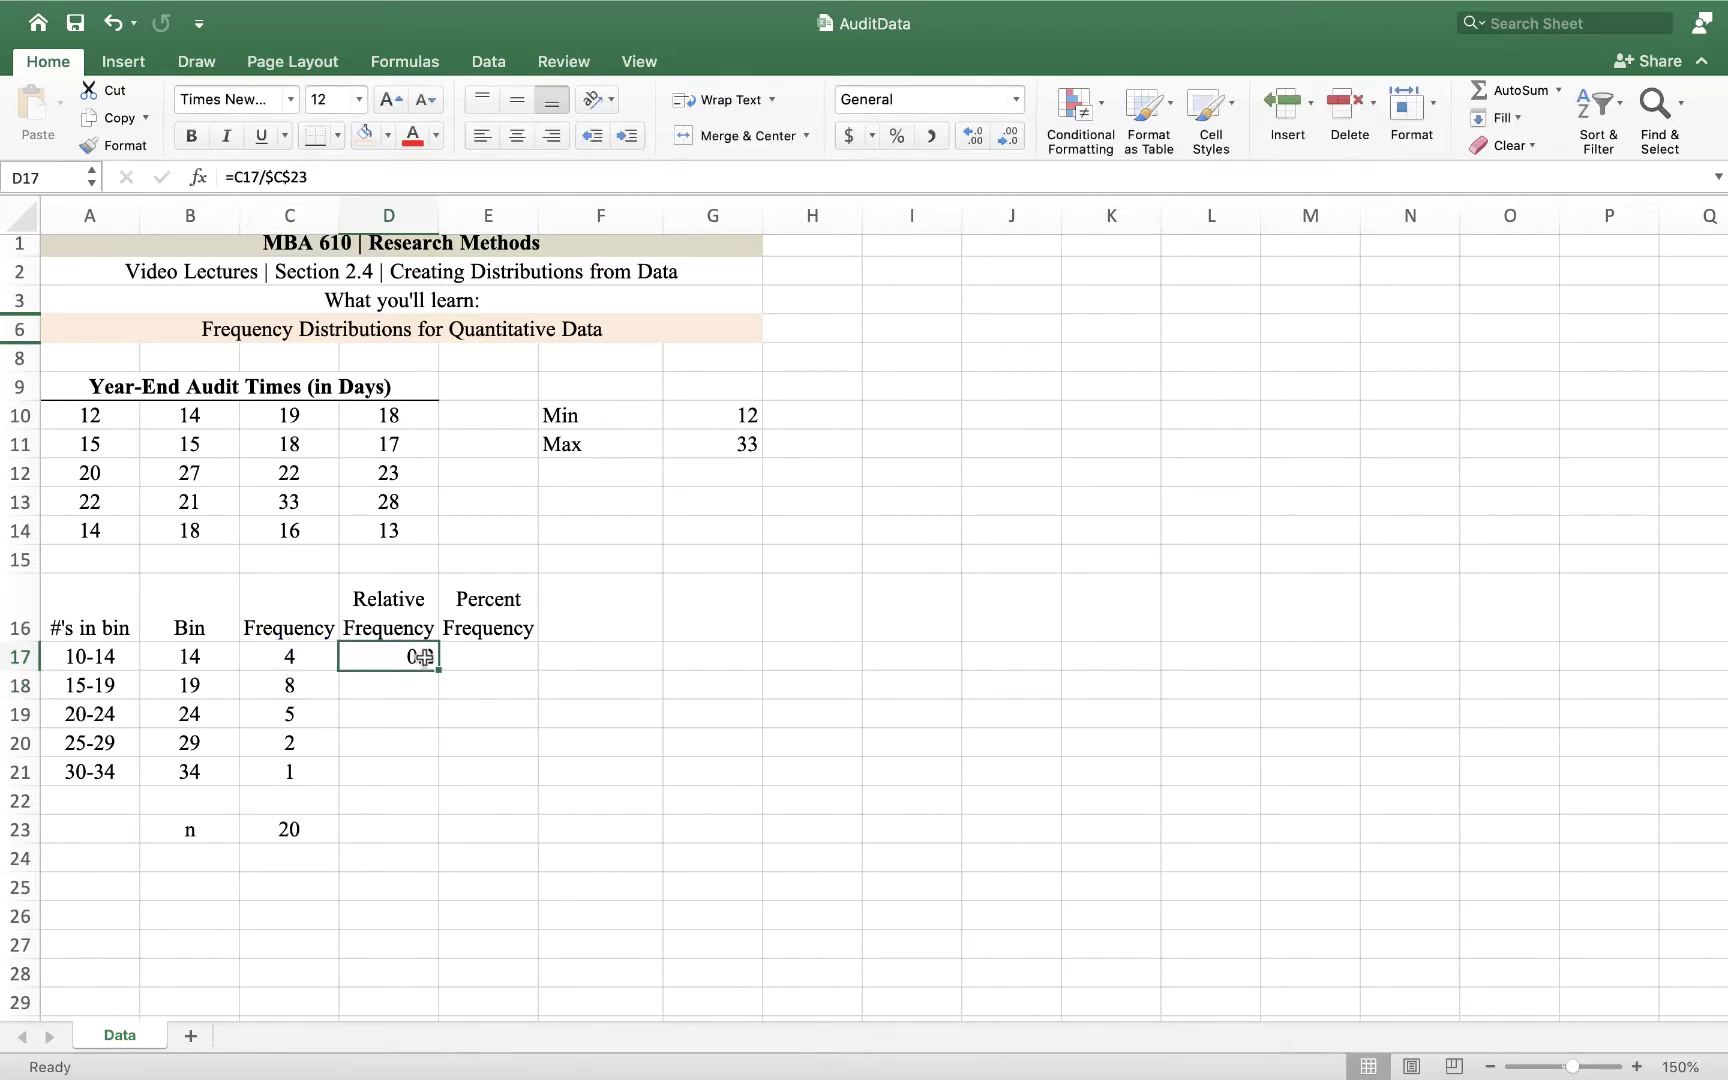
- Enter the percent frequency formula =D17*100 in E17
{"action": "left_click", "coordinate": [463, 655]}
{"action": "type", "text": "="}
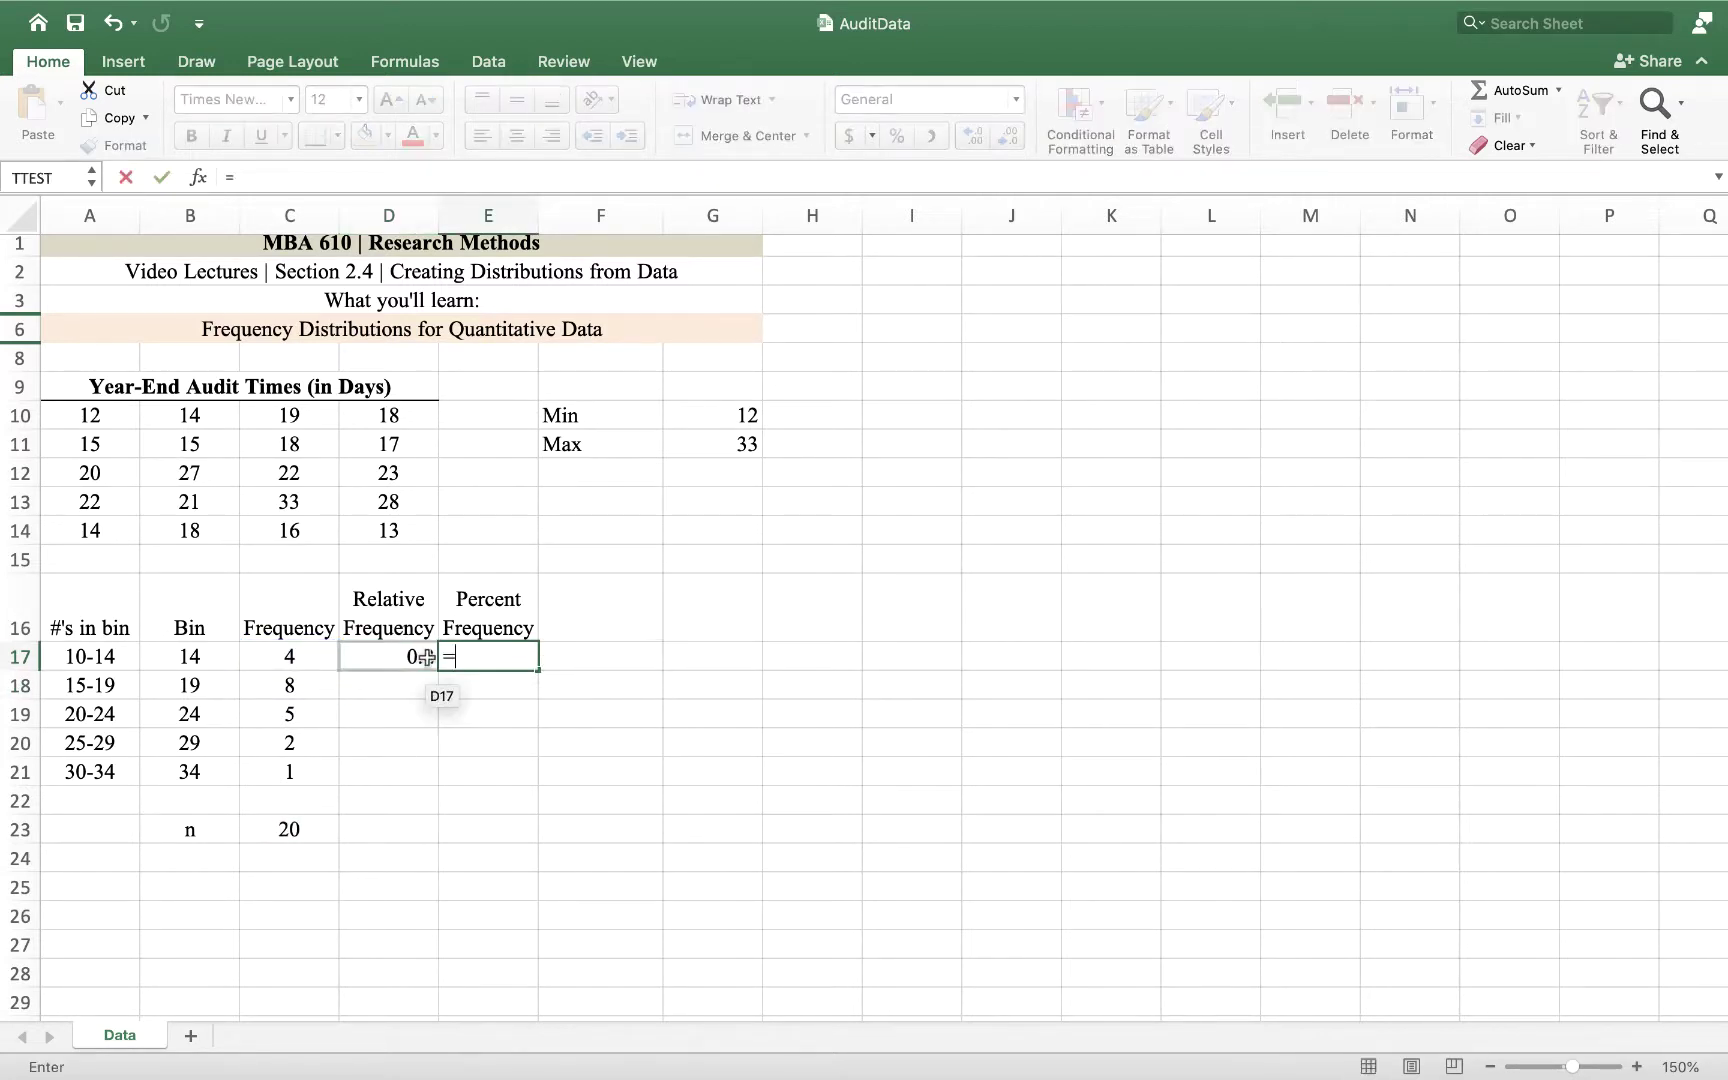
{"action": "left_click", "coordinate": [427, 657]}
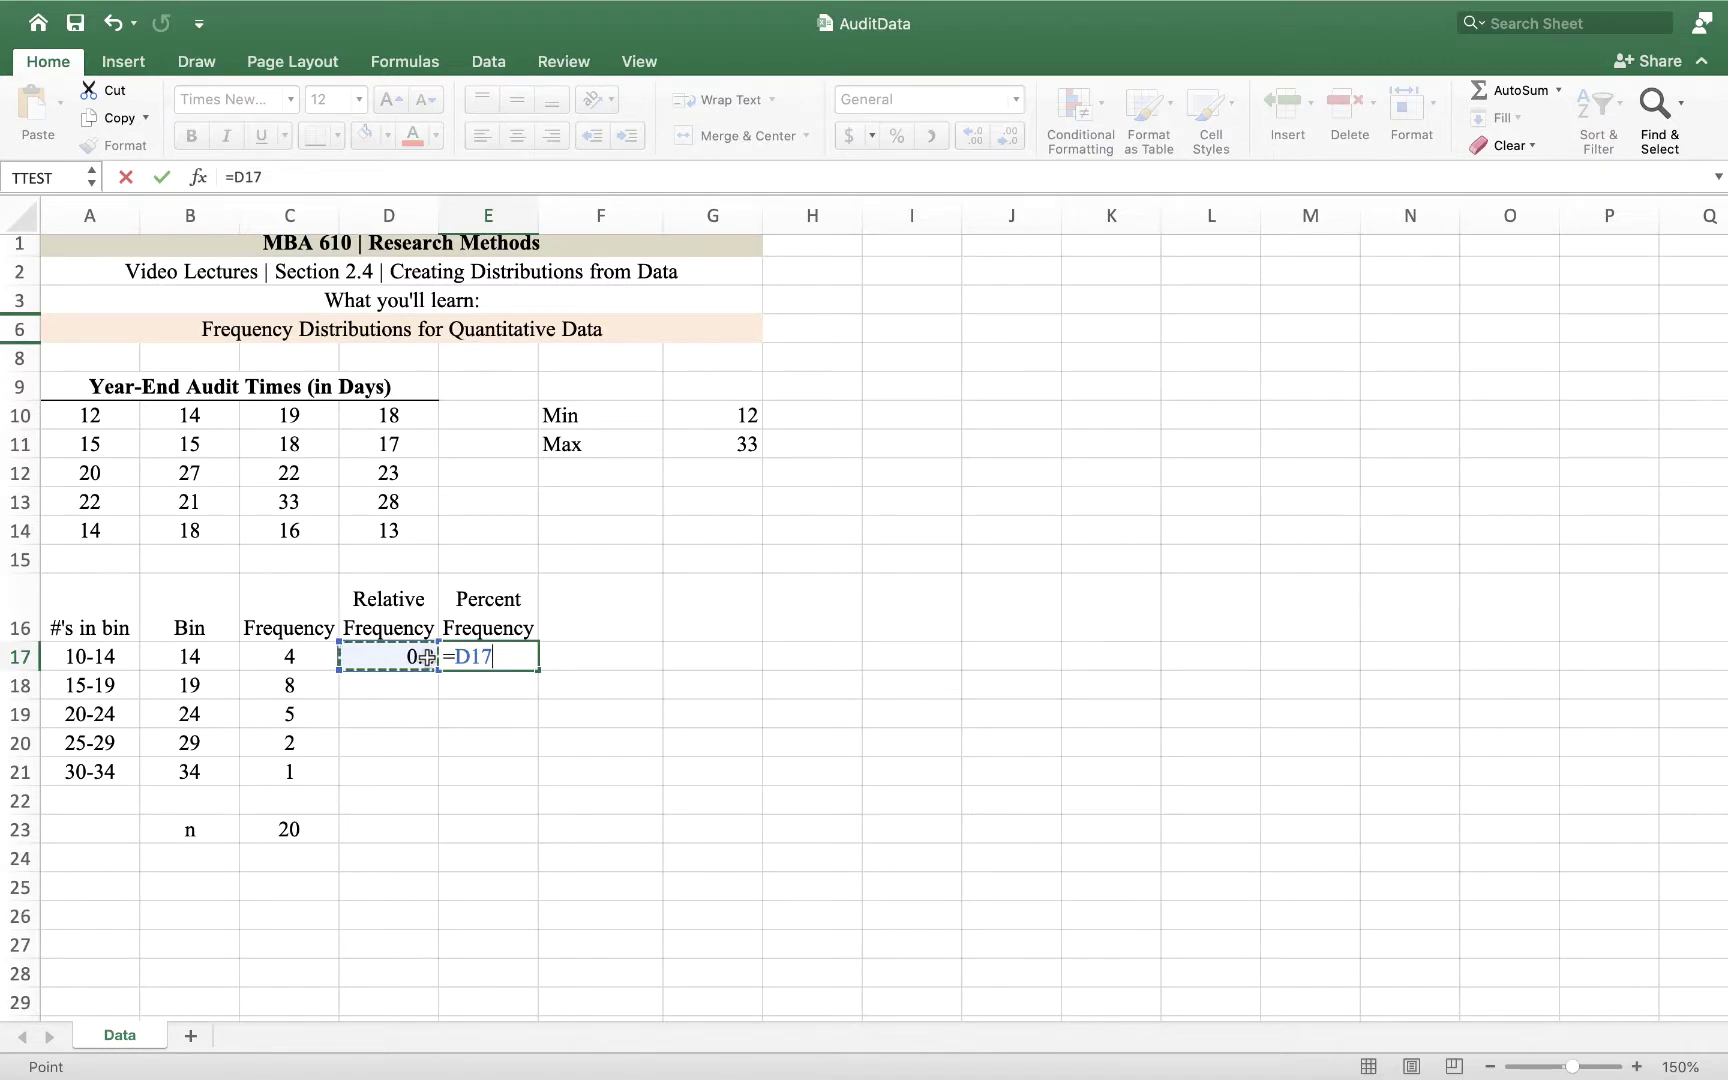
{"action": "type", "text": "*100"}
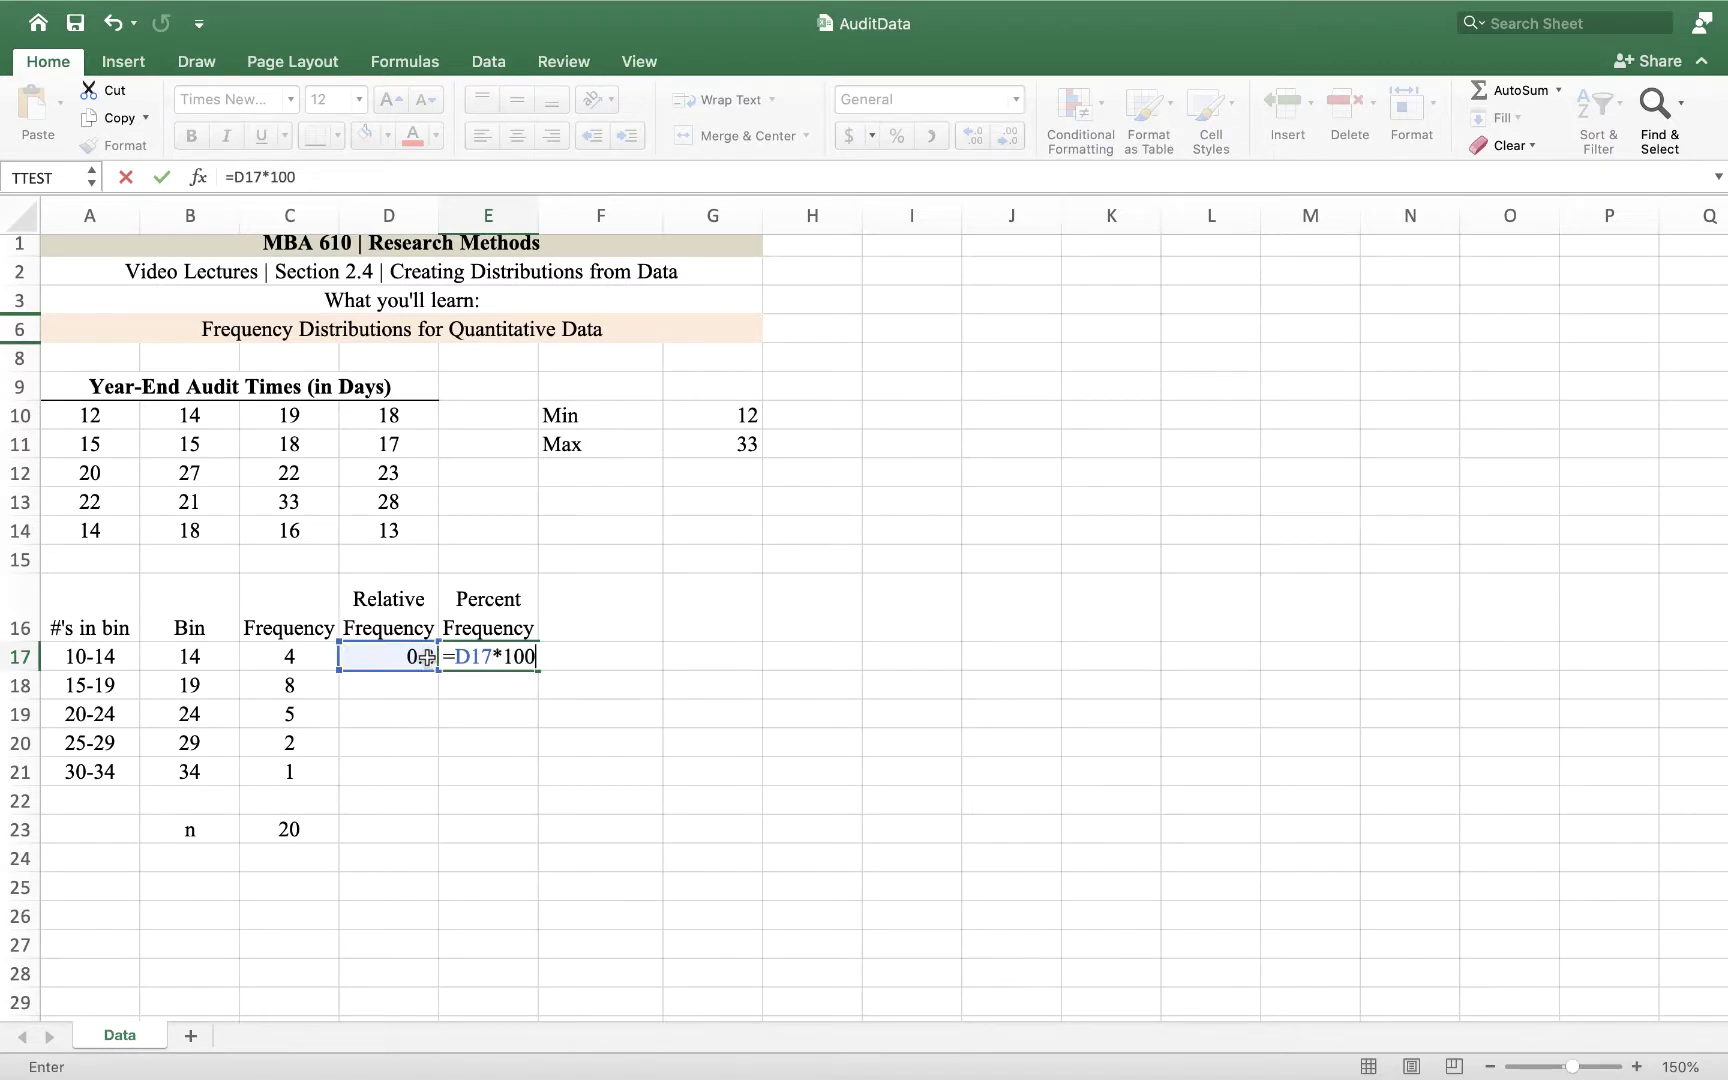
{"action": "key", "text": "Return"}
- Fill both D17:E17 formulas down to row 21 and centre the values
{"action": "left_click_drag", "start_coordinate": [400, 657], "coordinate": [468, 657]}
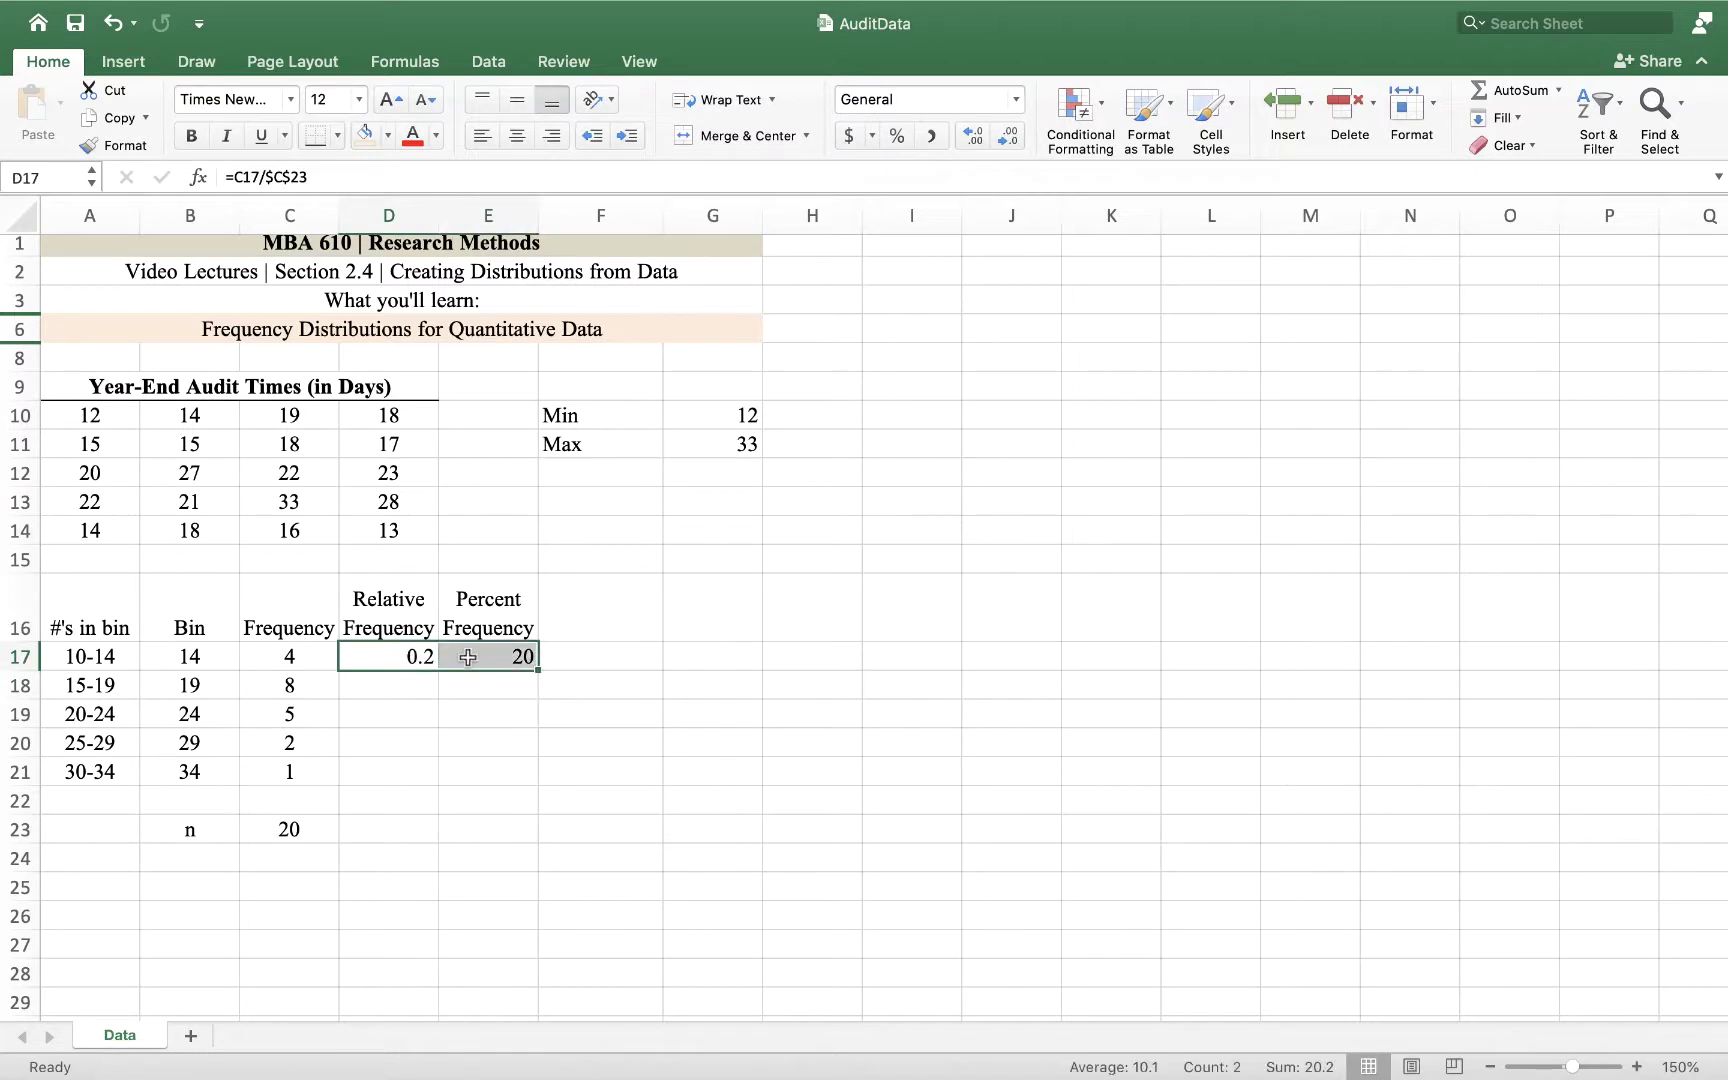
{"action": "double_click", "coordinate": [538, 669]}
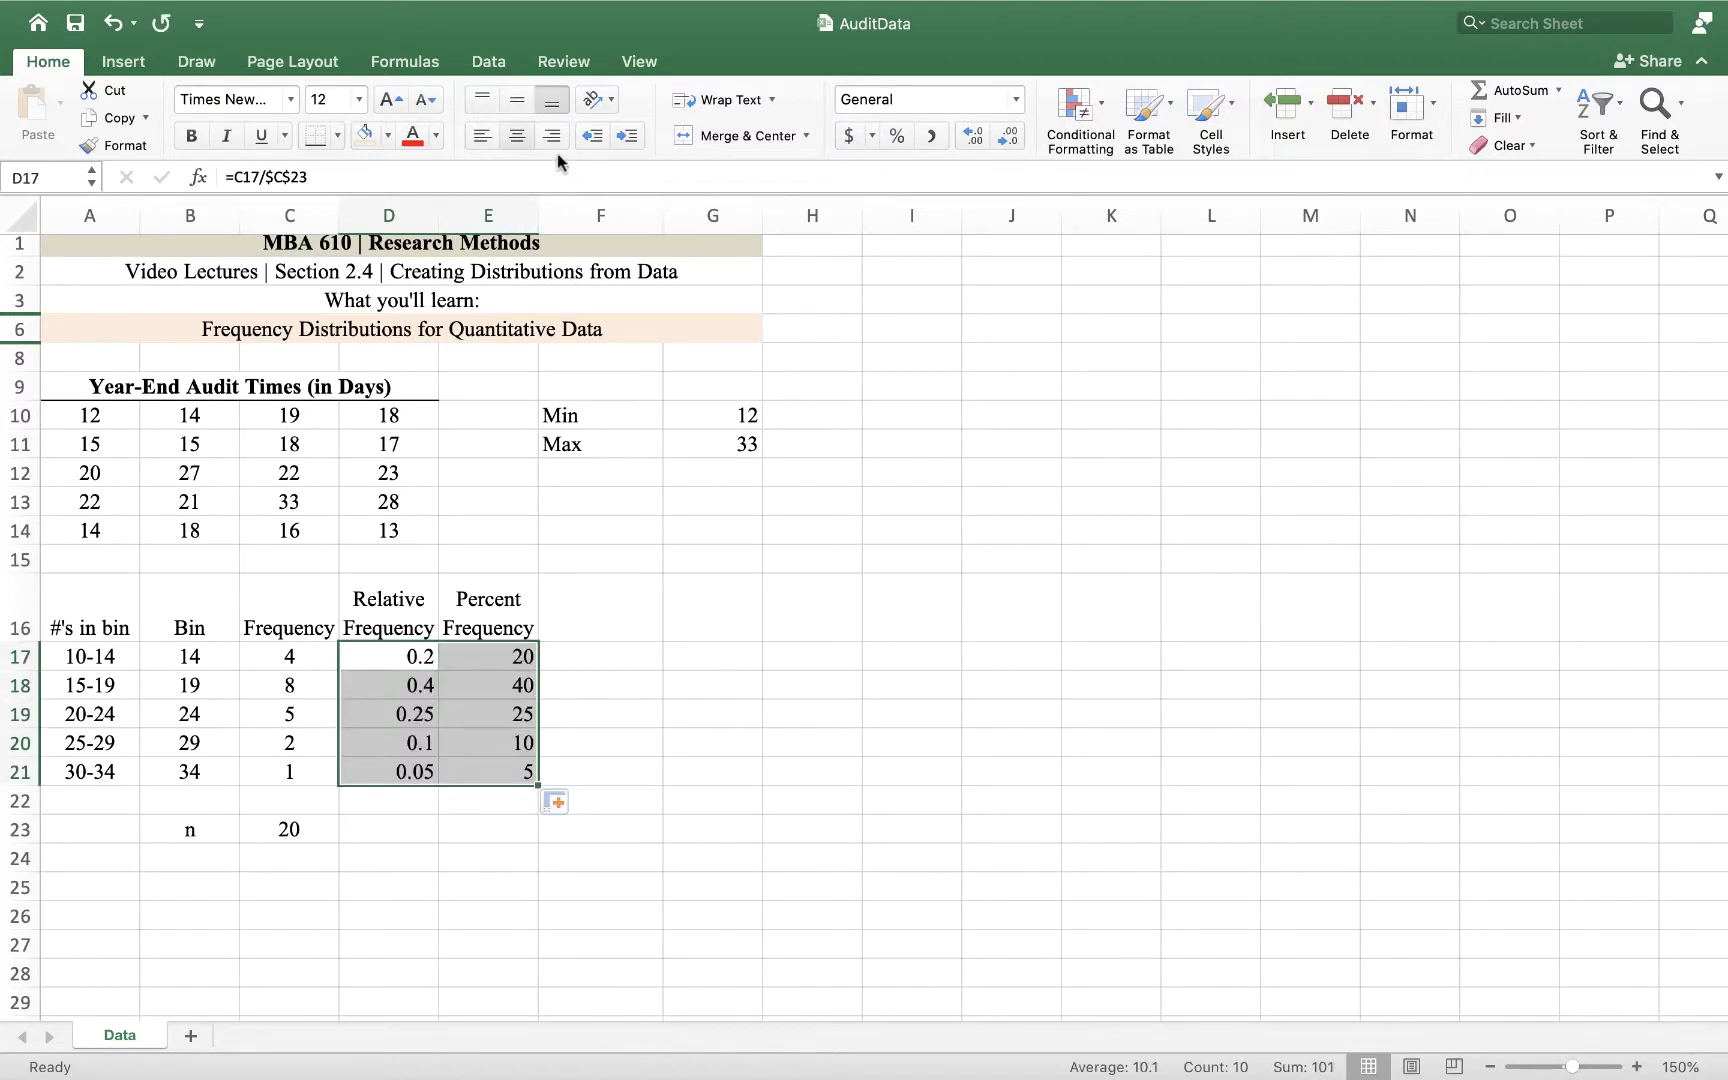
{"action": "left_click", "coordinate": [517, 136]}
{"action": "left_click", "coordinate": [750, 537]}
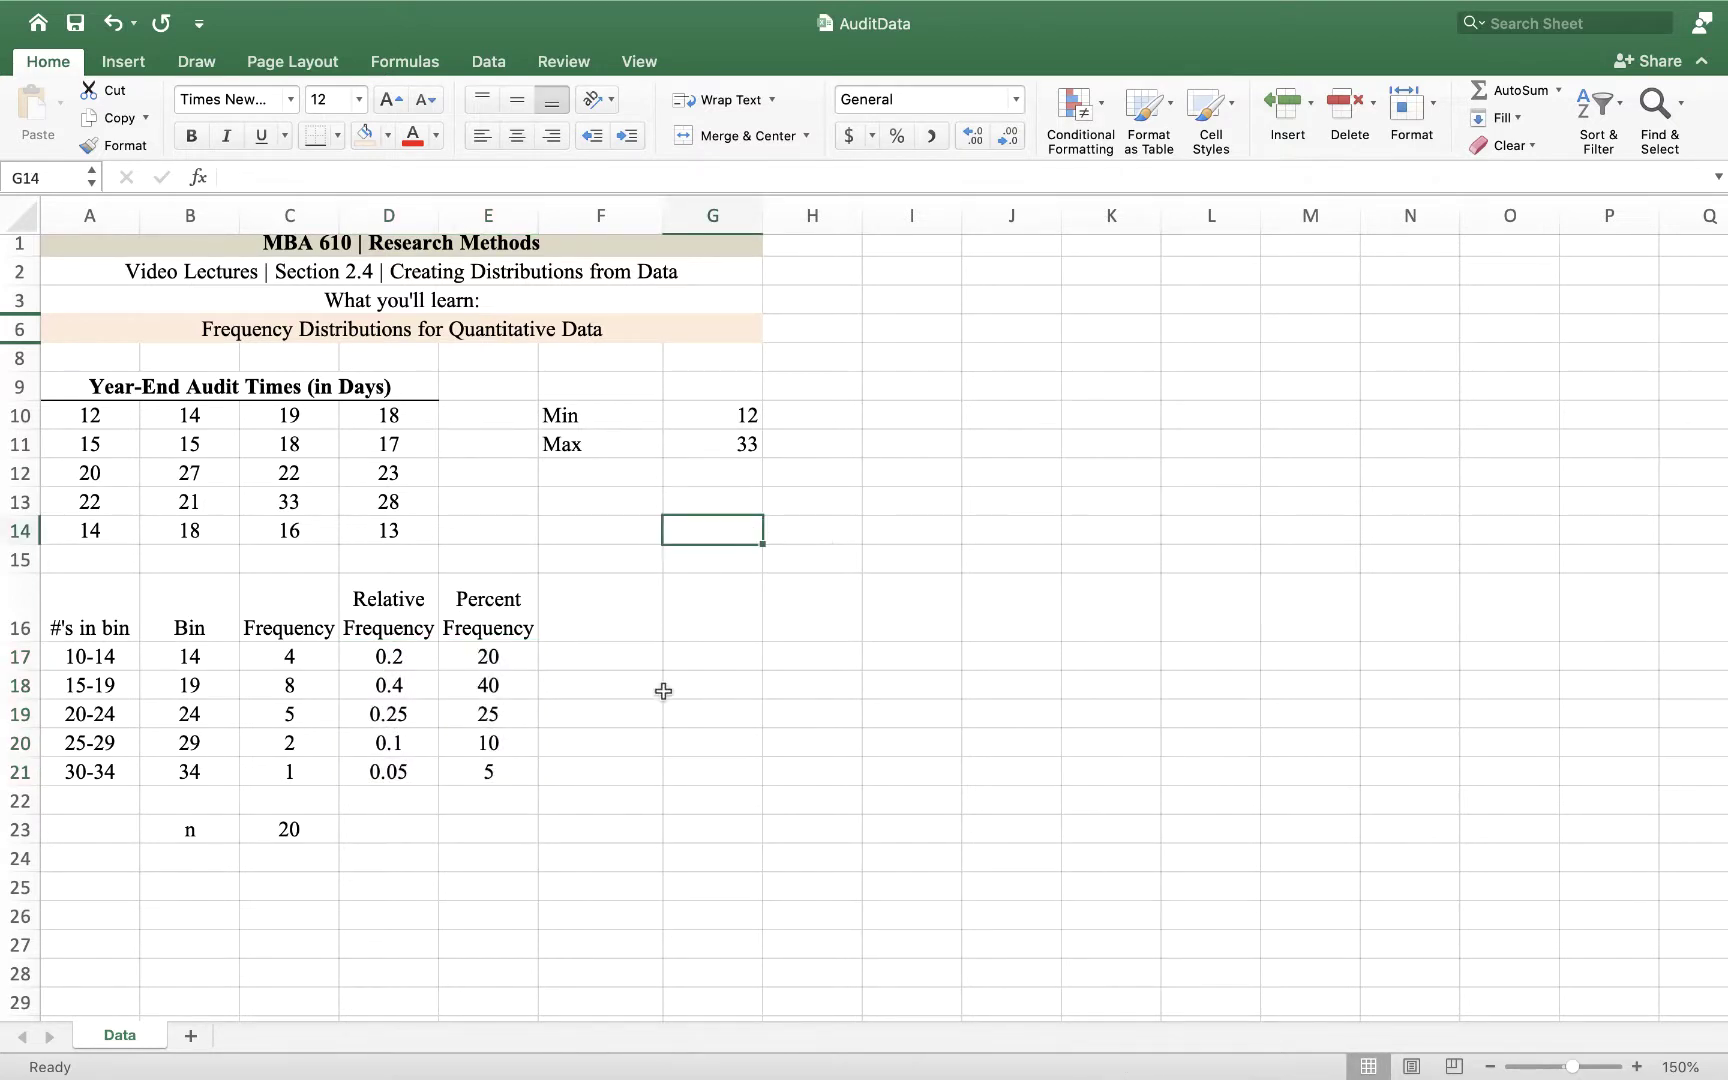
{"action": "left_click", "coordinate": [488, 688]}
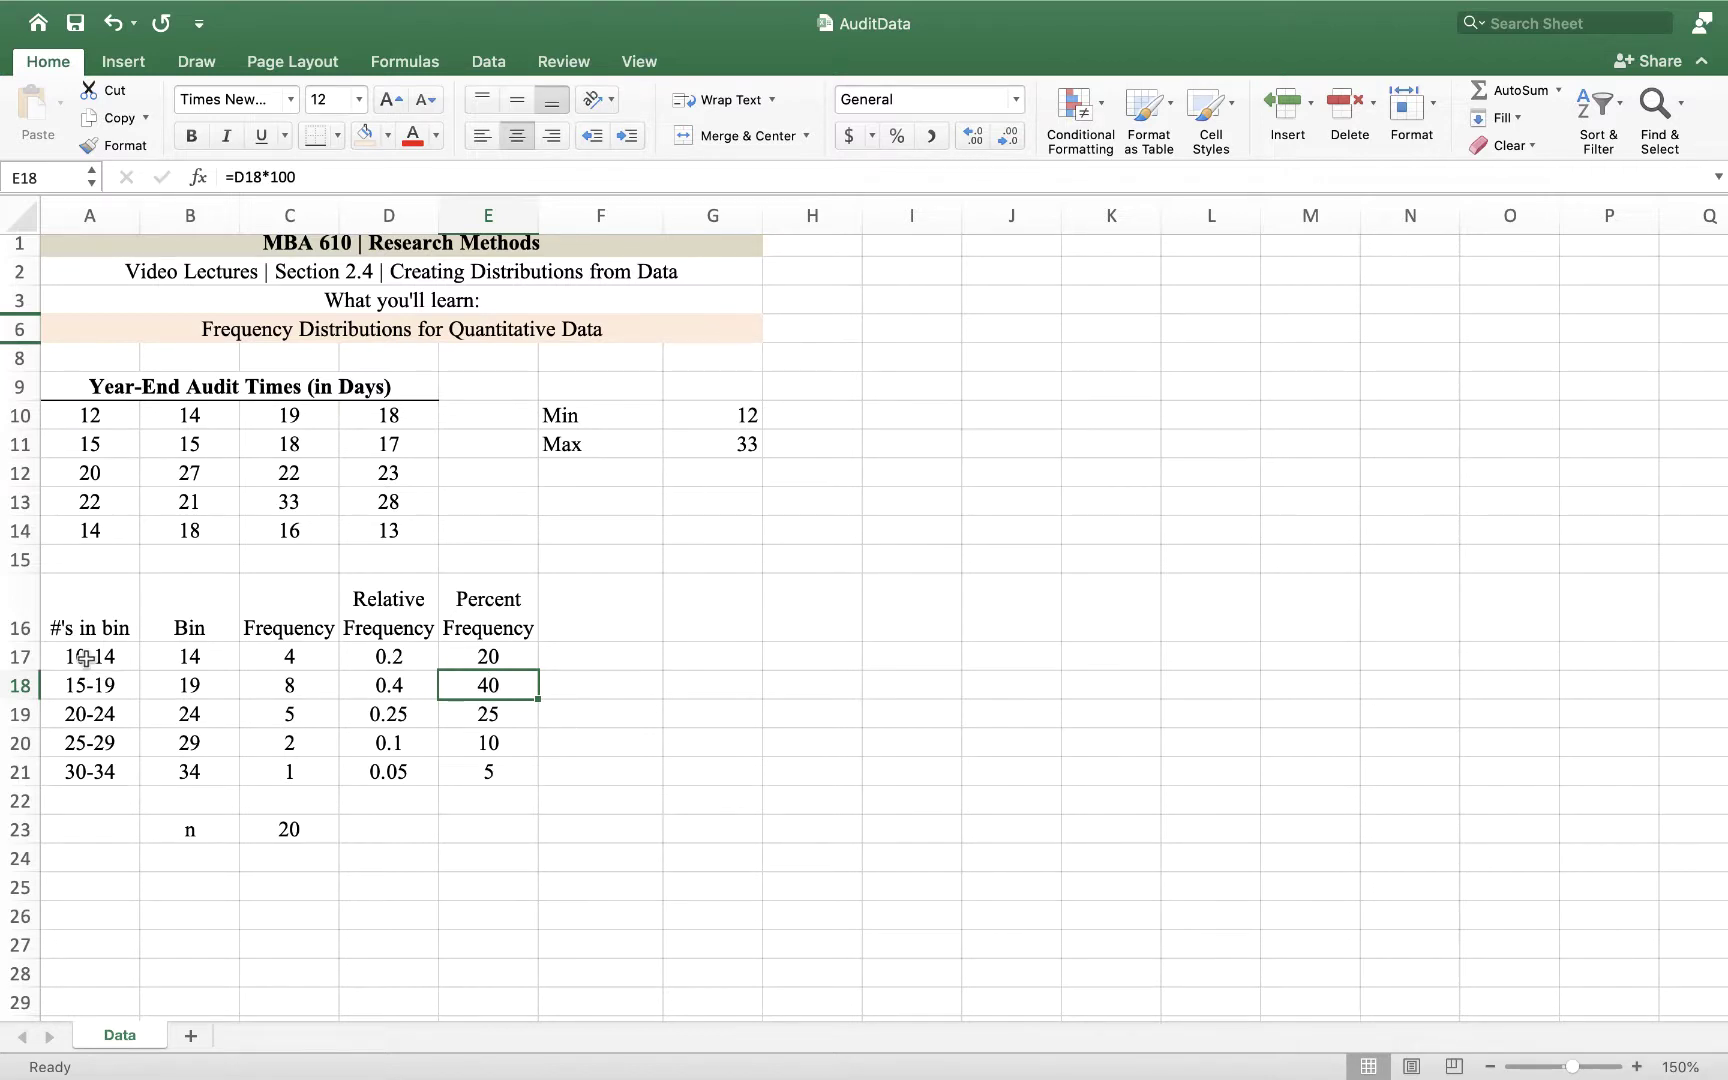
{"action": "left_click_drag", "start_coordinate": [90, 660], "coordinate": [483, 702]}
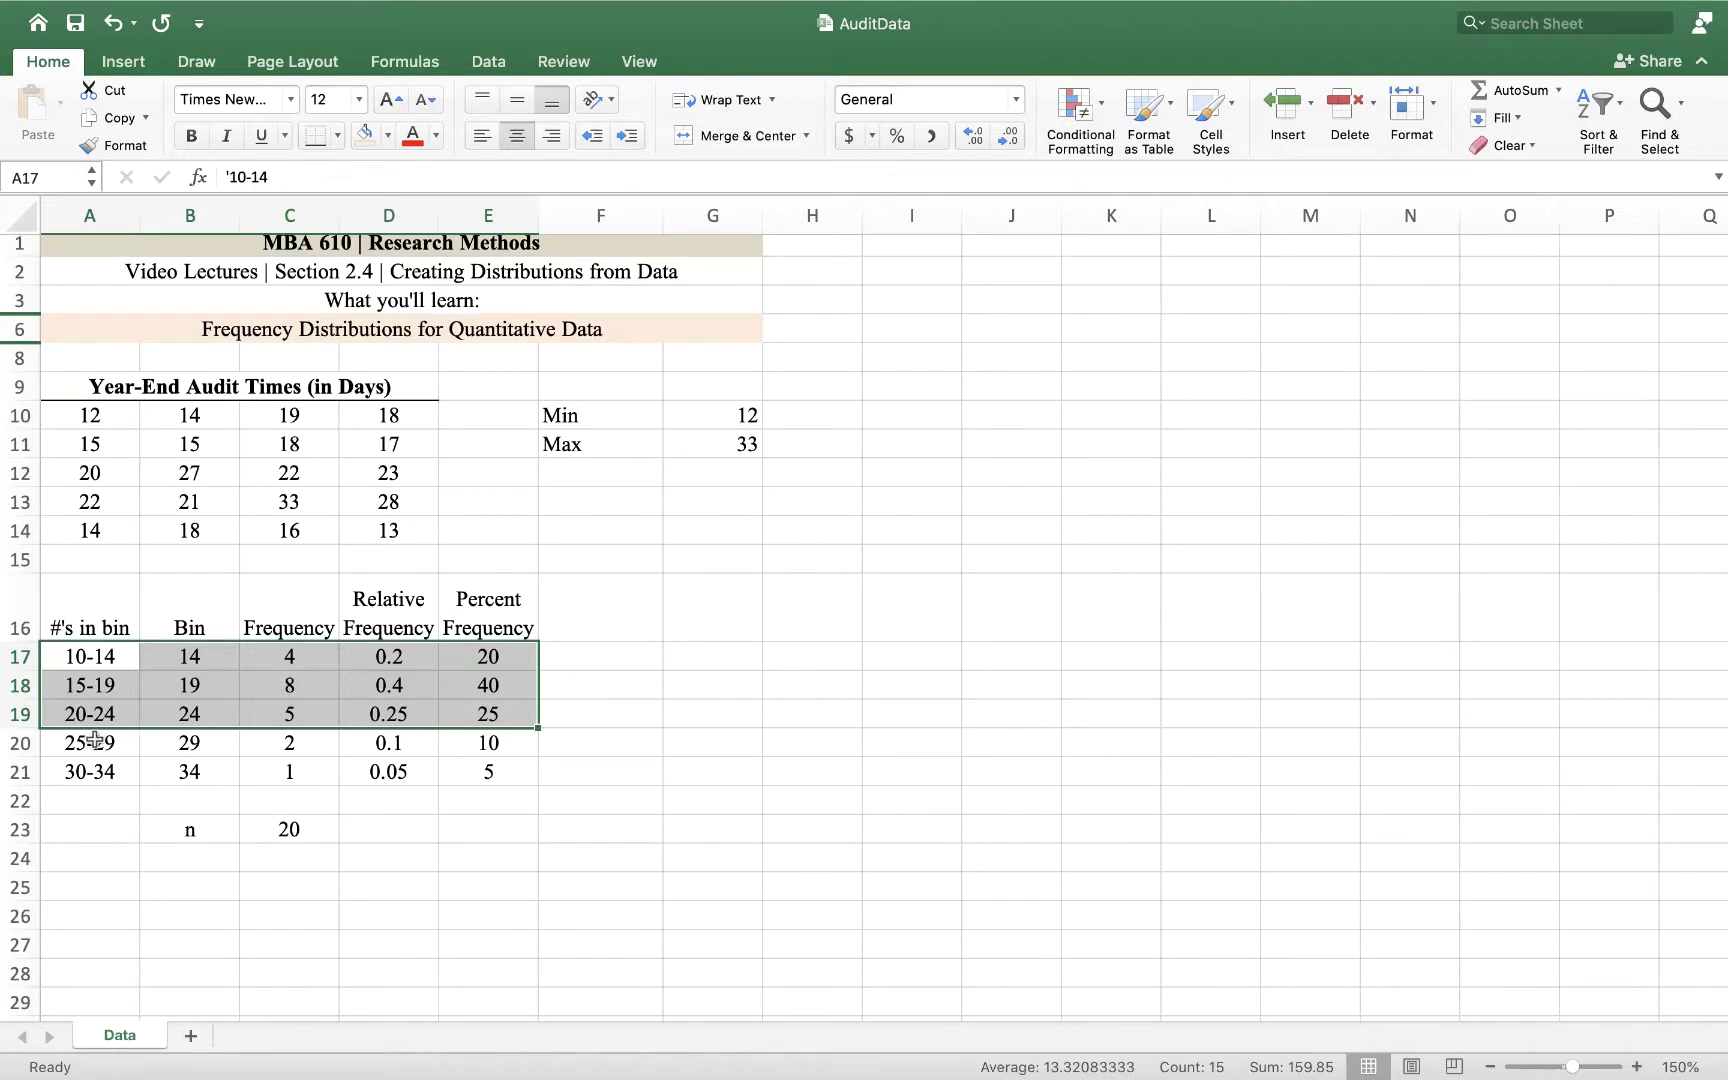
{"action": "left_click", "coordinate": [489, 744]}
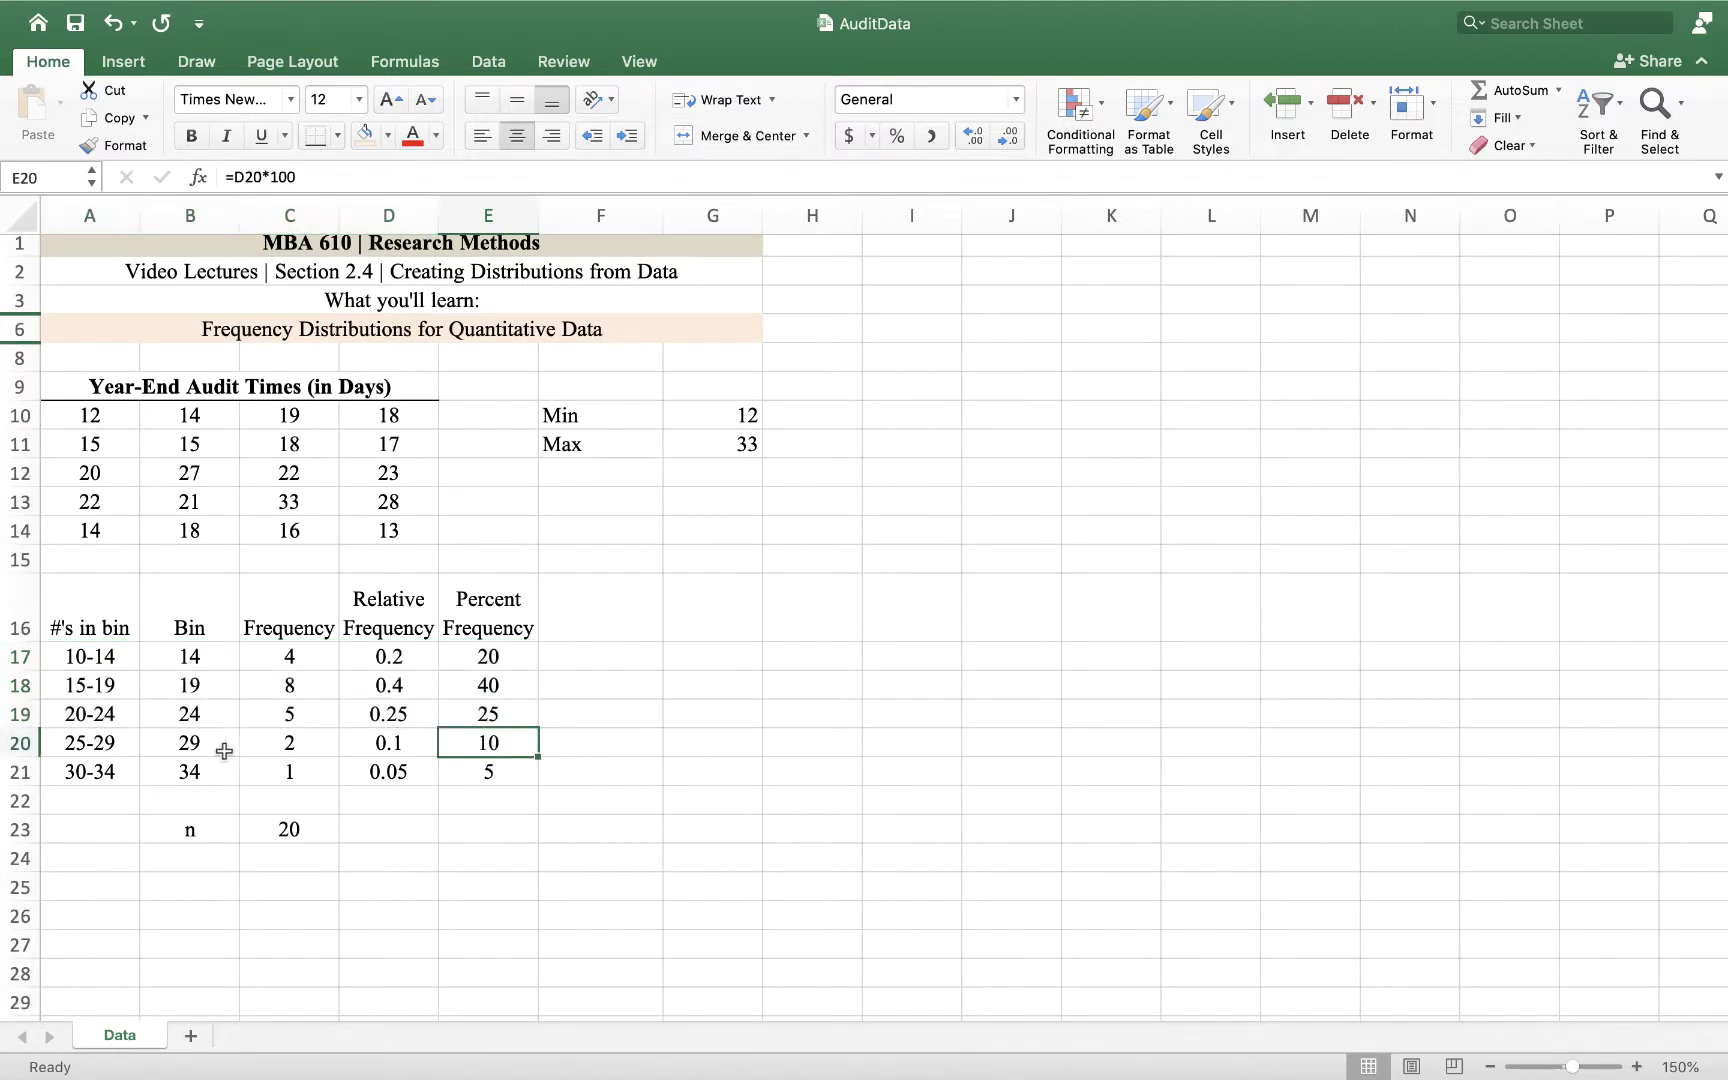
{"action": "left_click", "coordinate": [79, 741]}
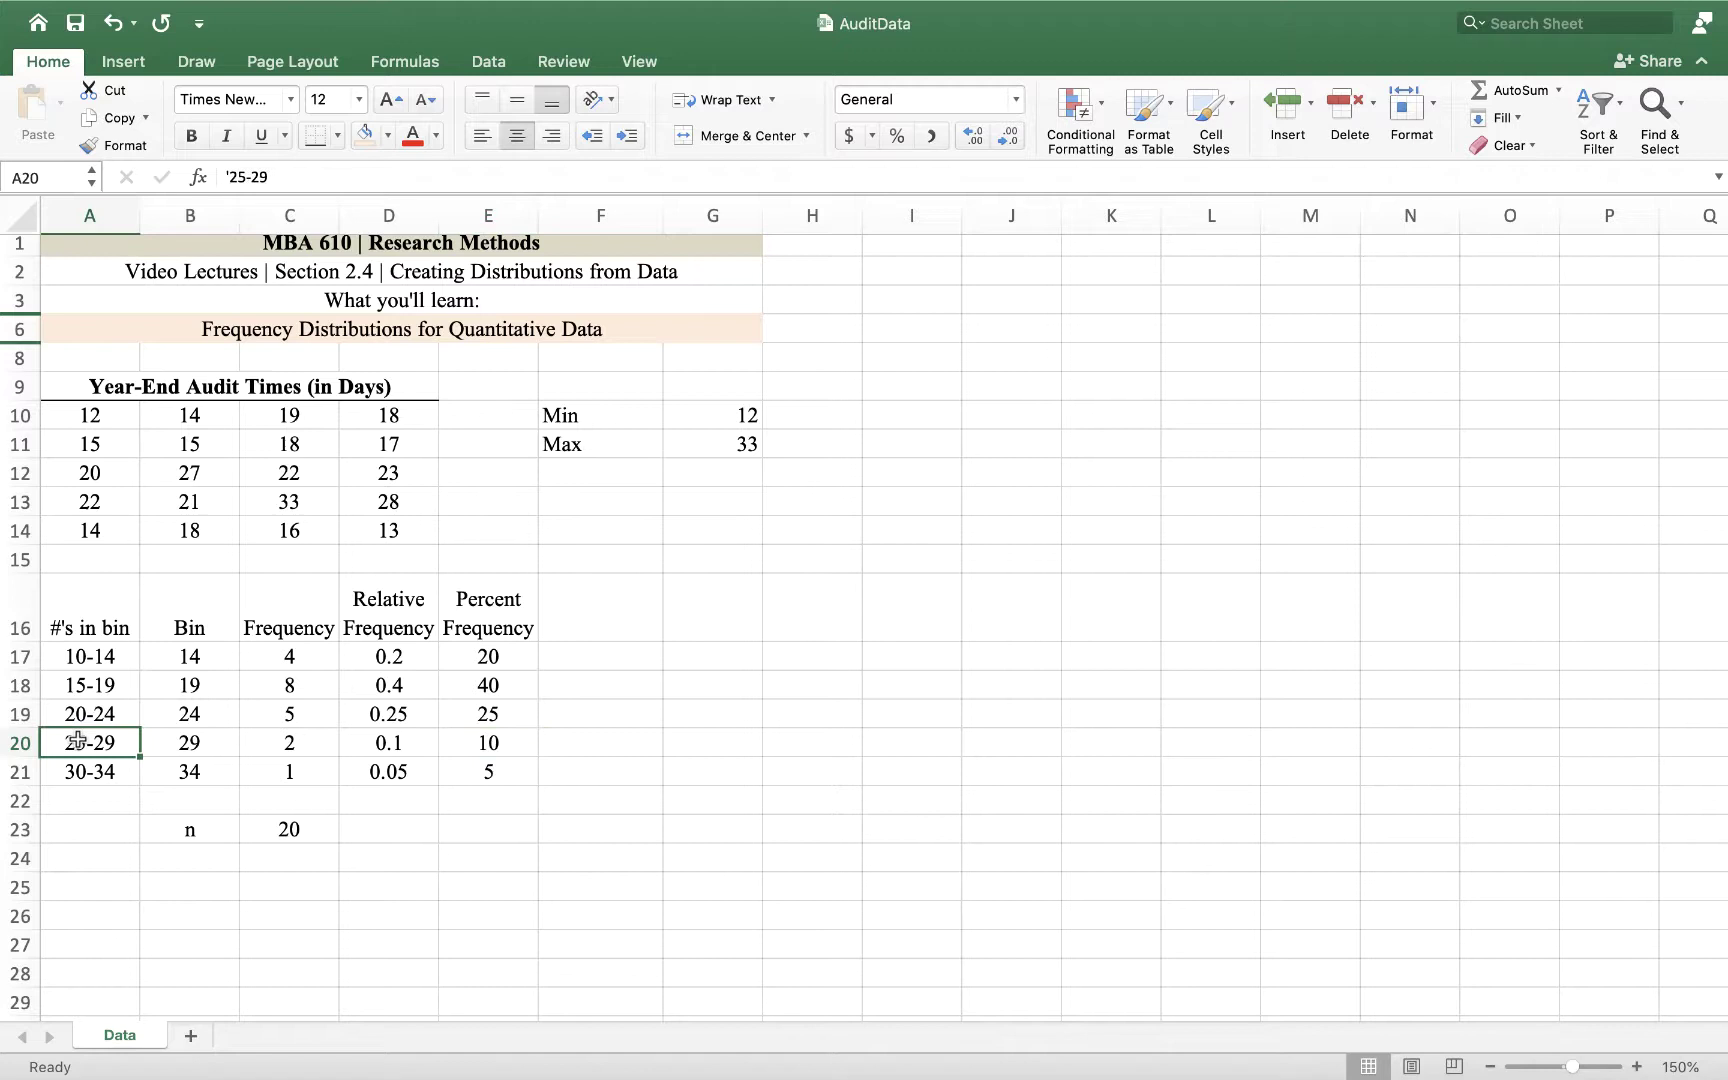
{"action": "left_click", "coordinate": [502, 776]}
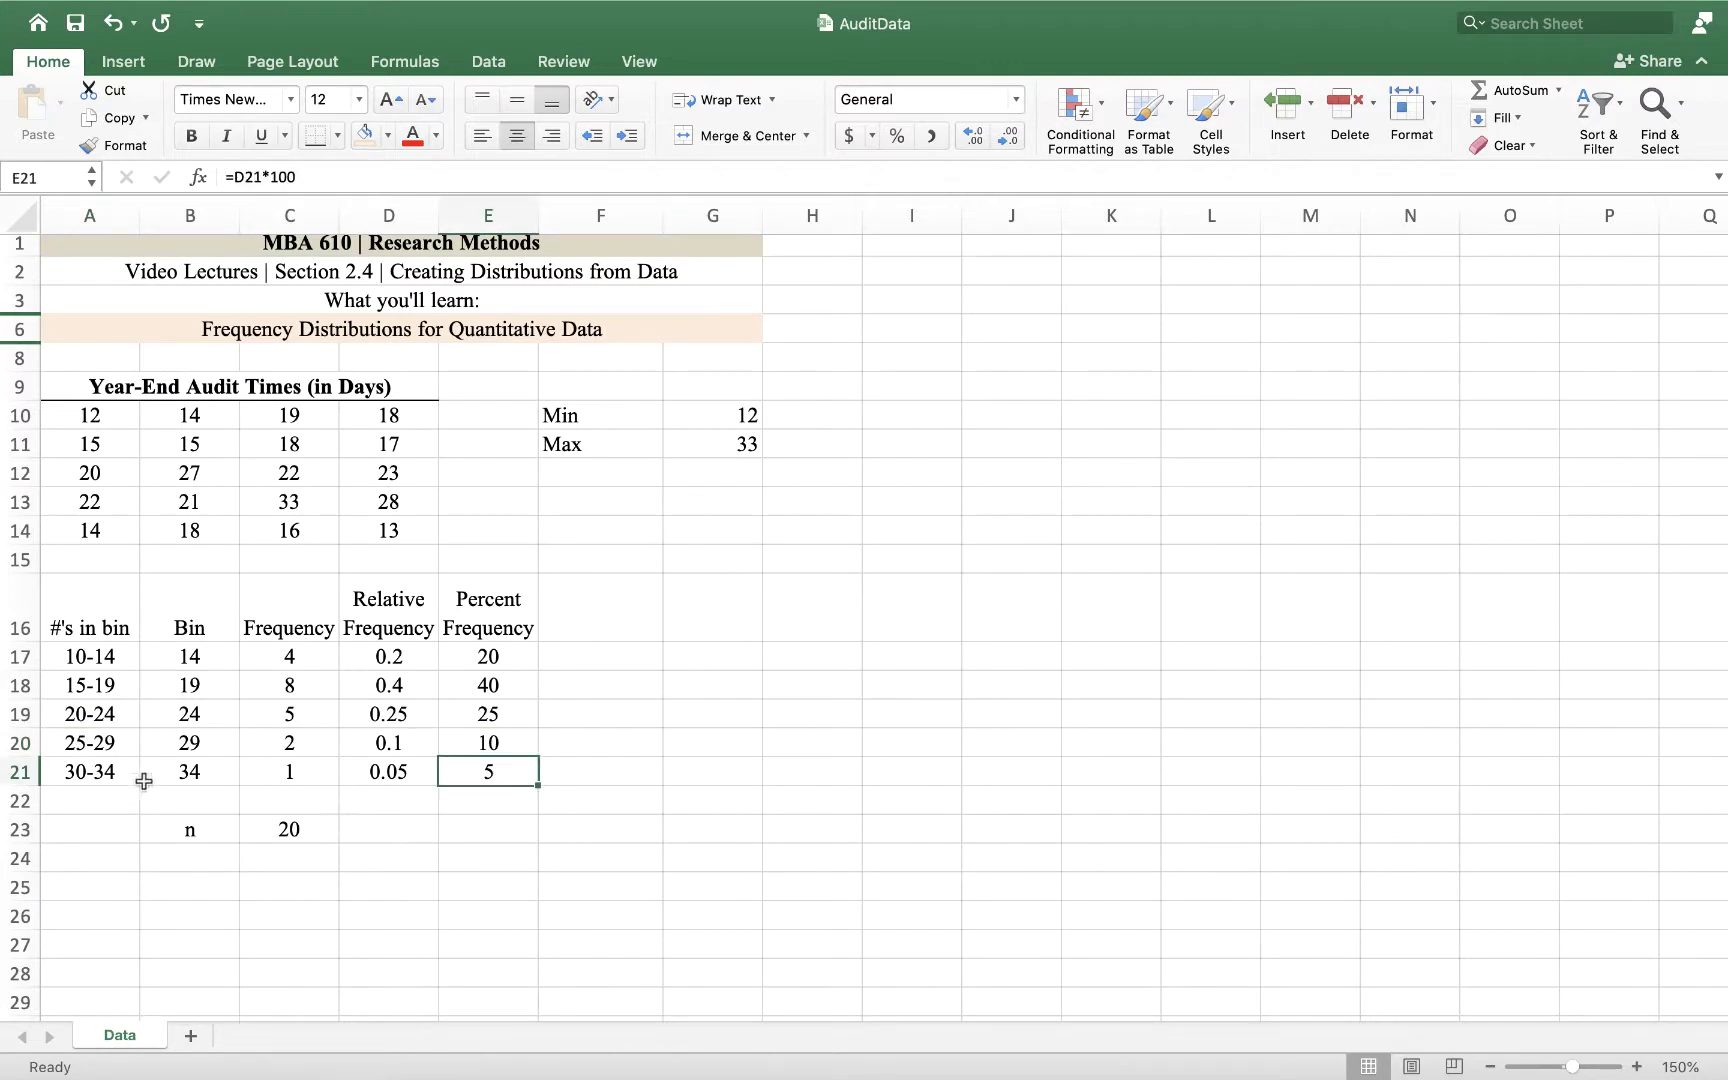
{"action": "left_click", "coordinate": [81, 772]}
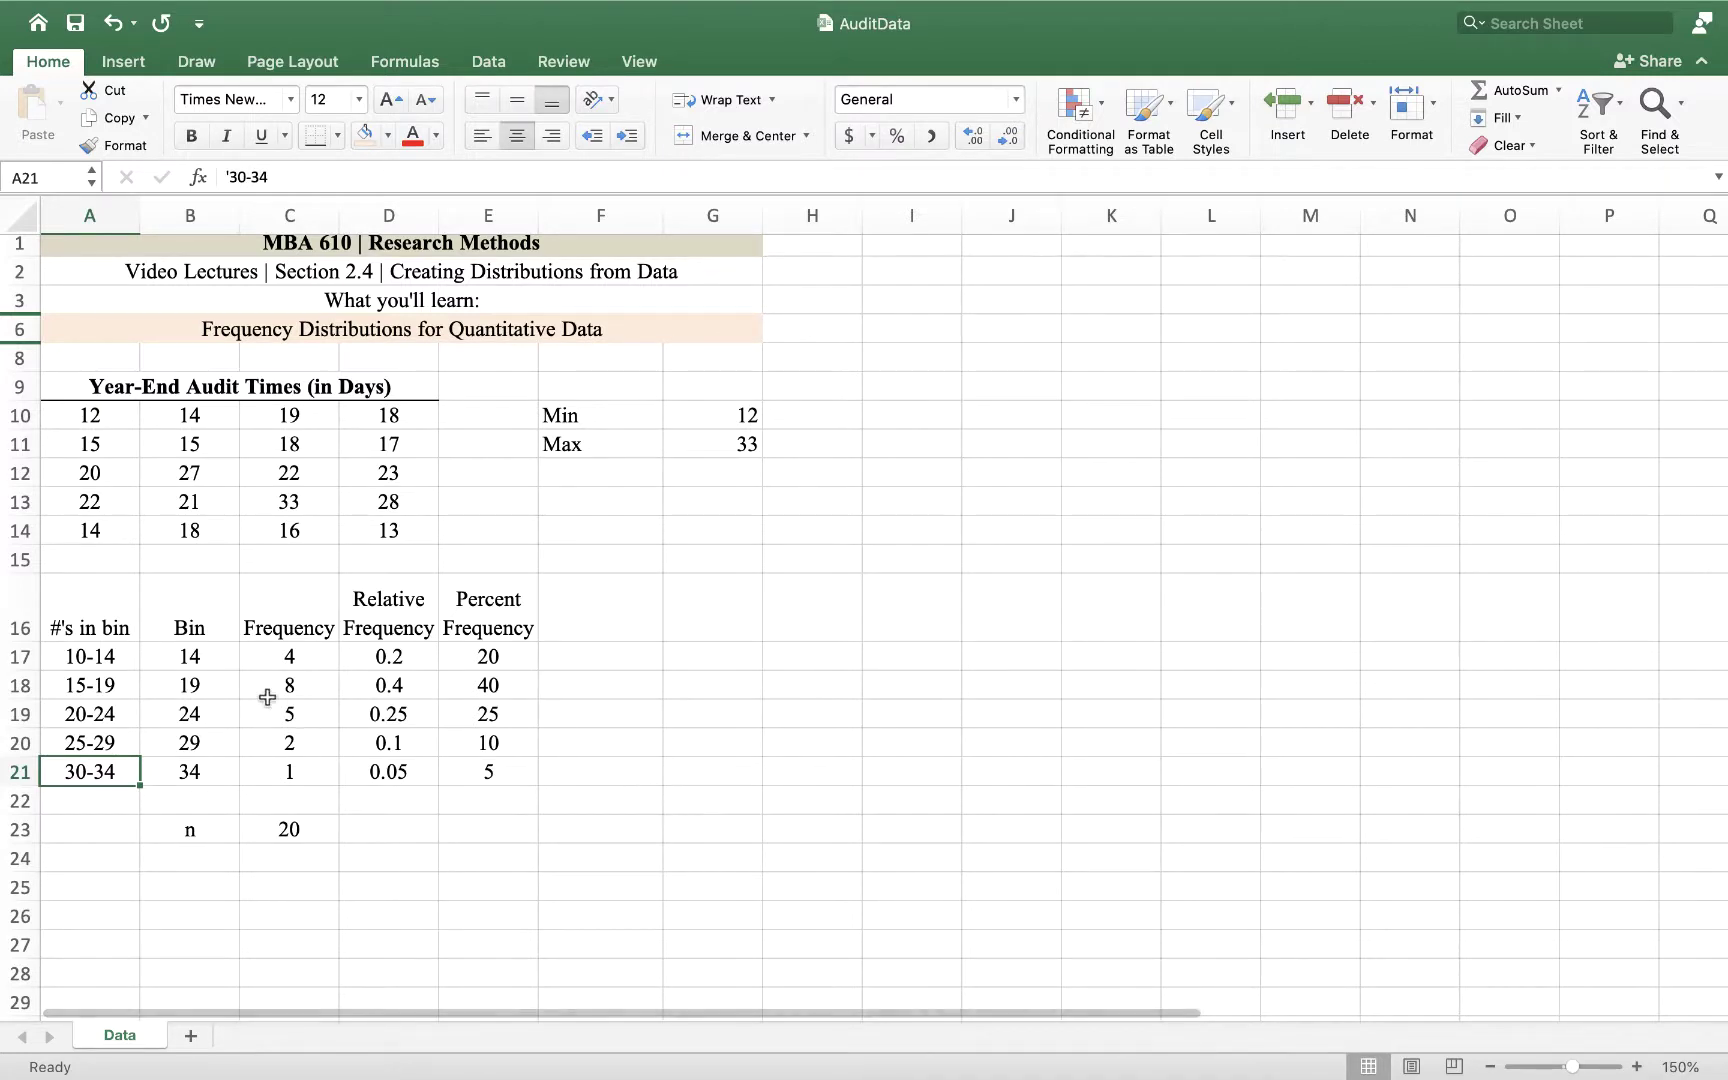
{"action": "left_click_drag", "start_coordinate": [89, 659], "coordinate": [494, 721]}
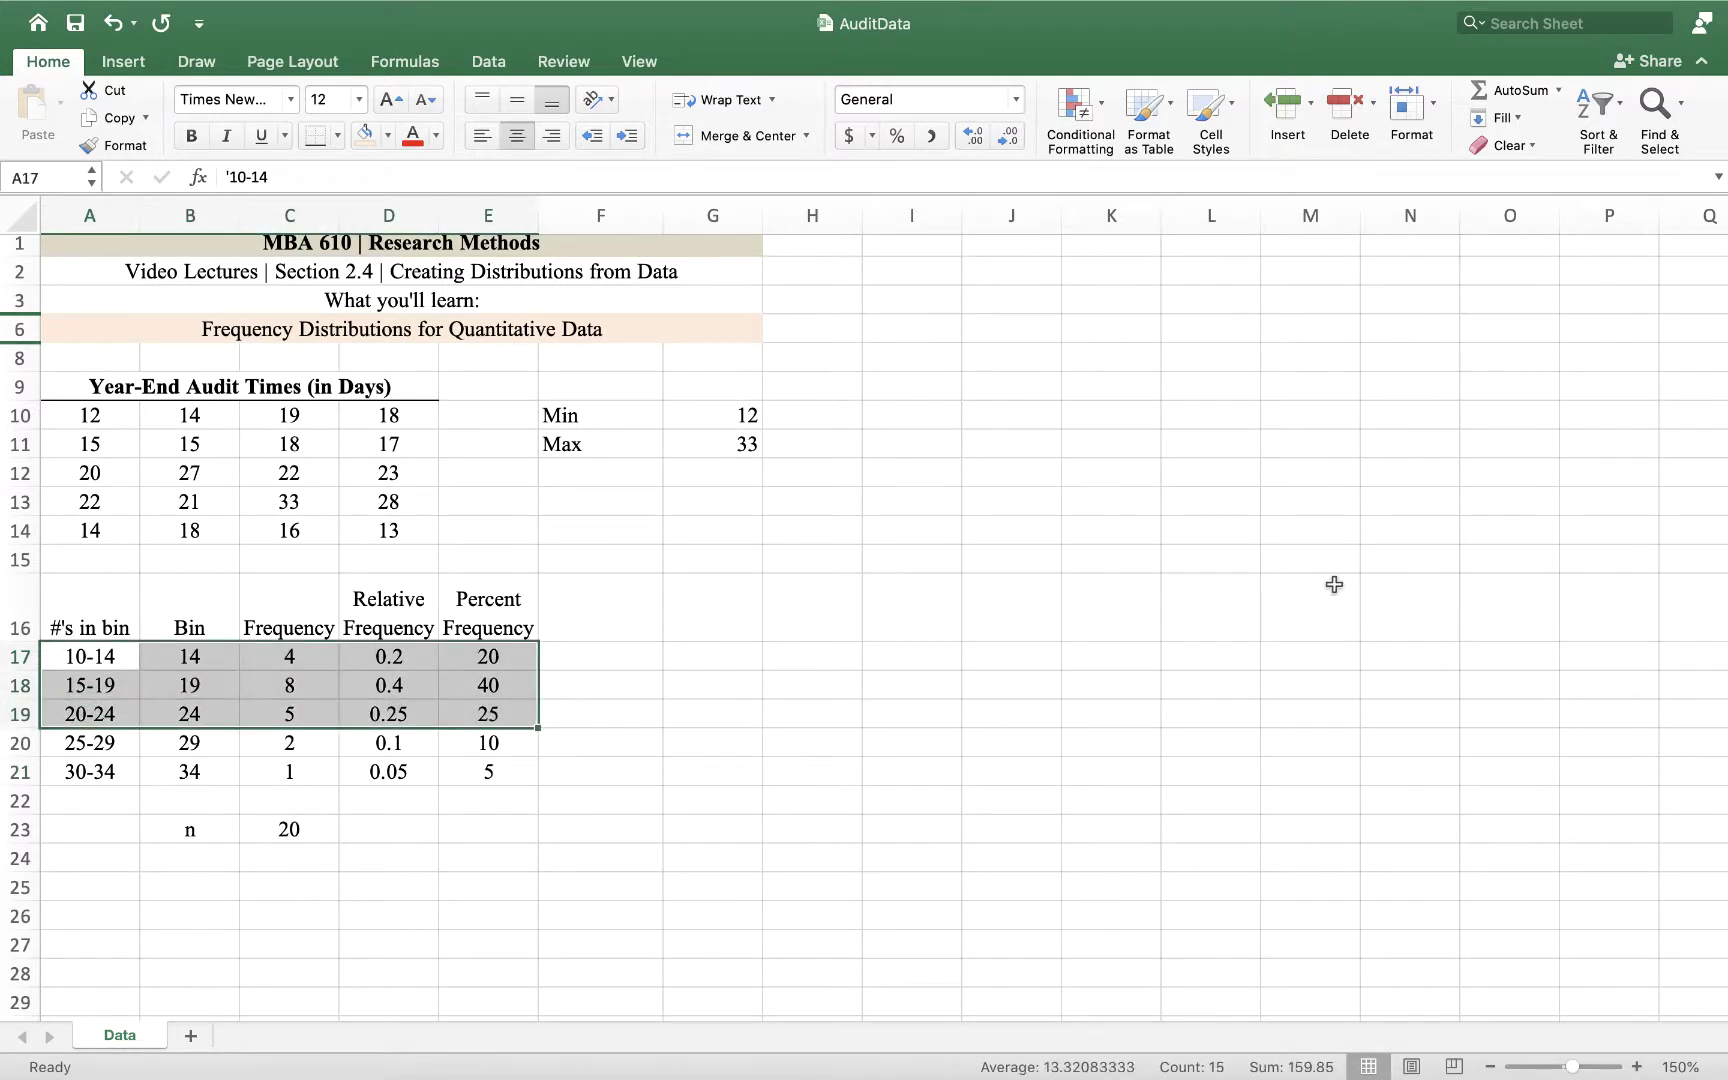
{"action": "left_click_drag", "start_coordinate": [75, 748], "coordinate": [497, 772]}
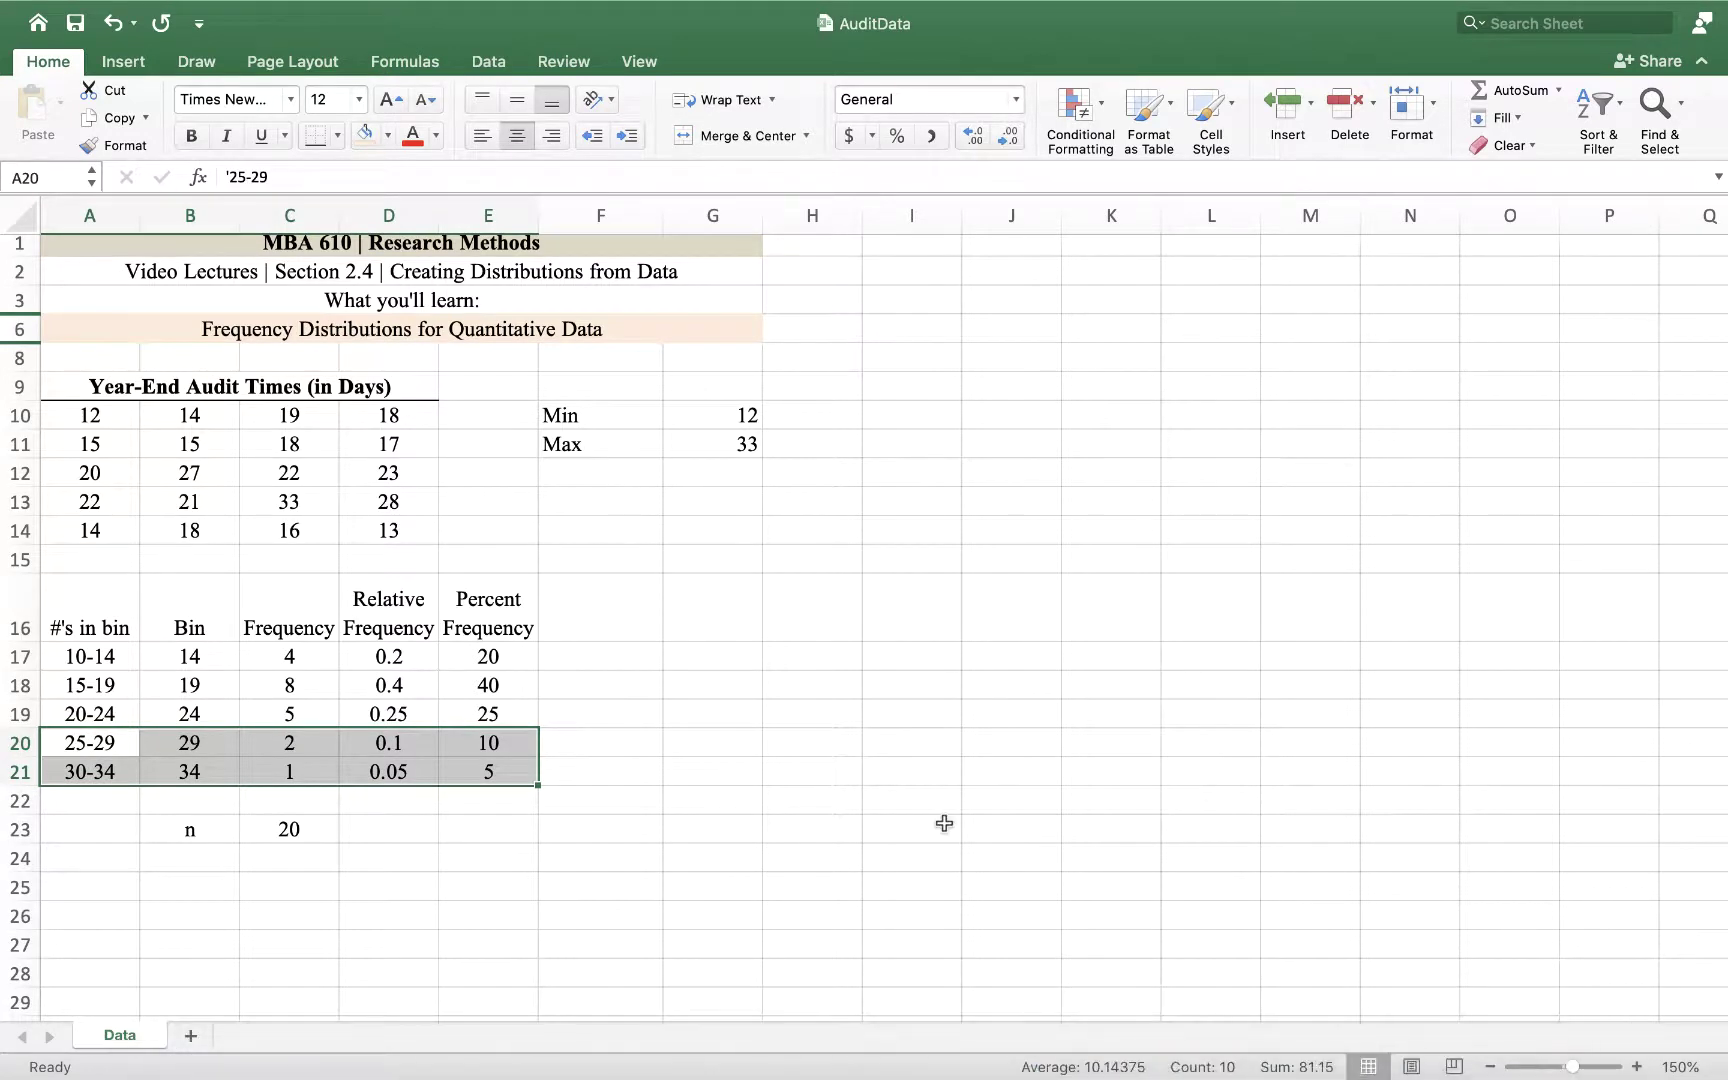
{"action": "scroll", "coordinate": [950, 835], "scroll_direction": "down", "scroll_amount": 1}
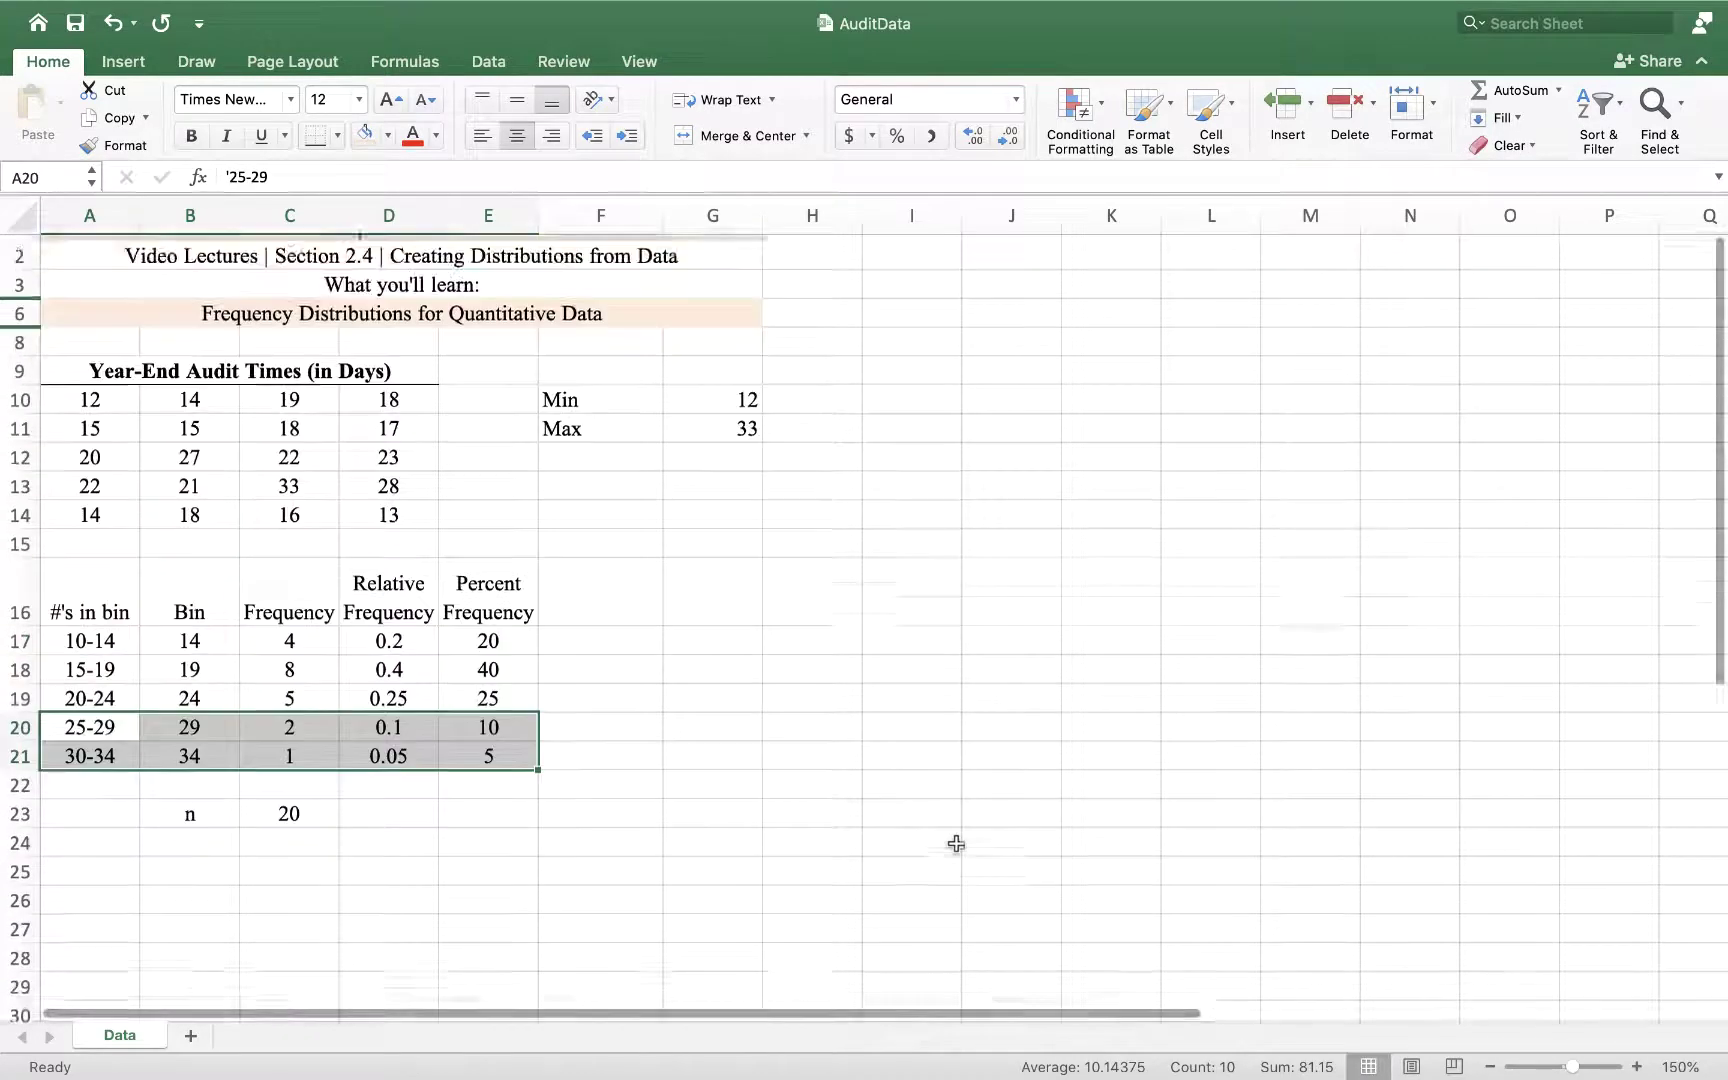